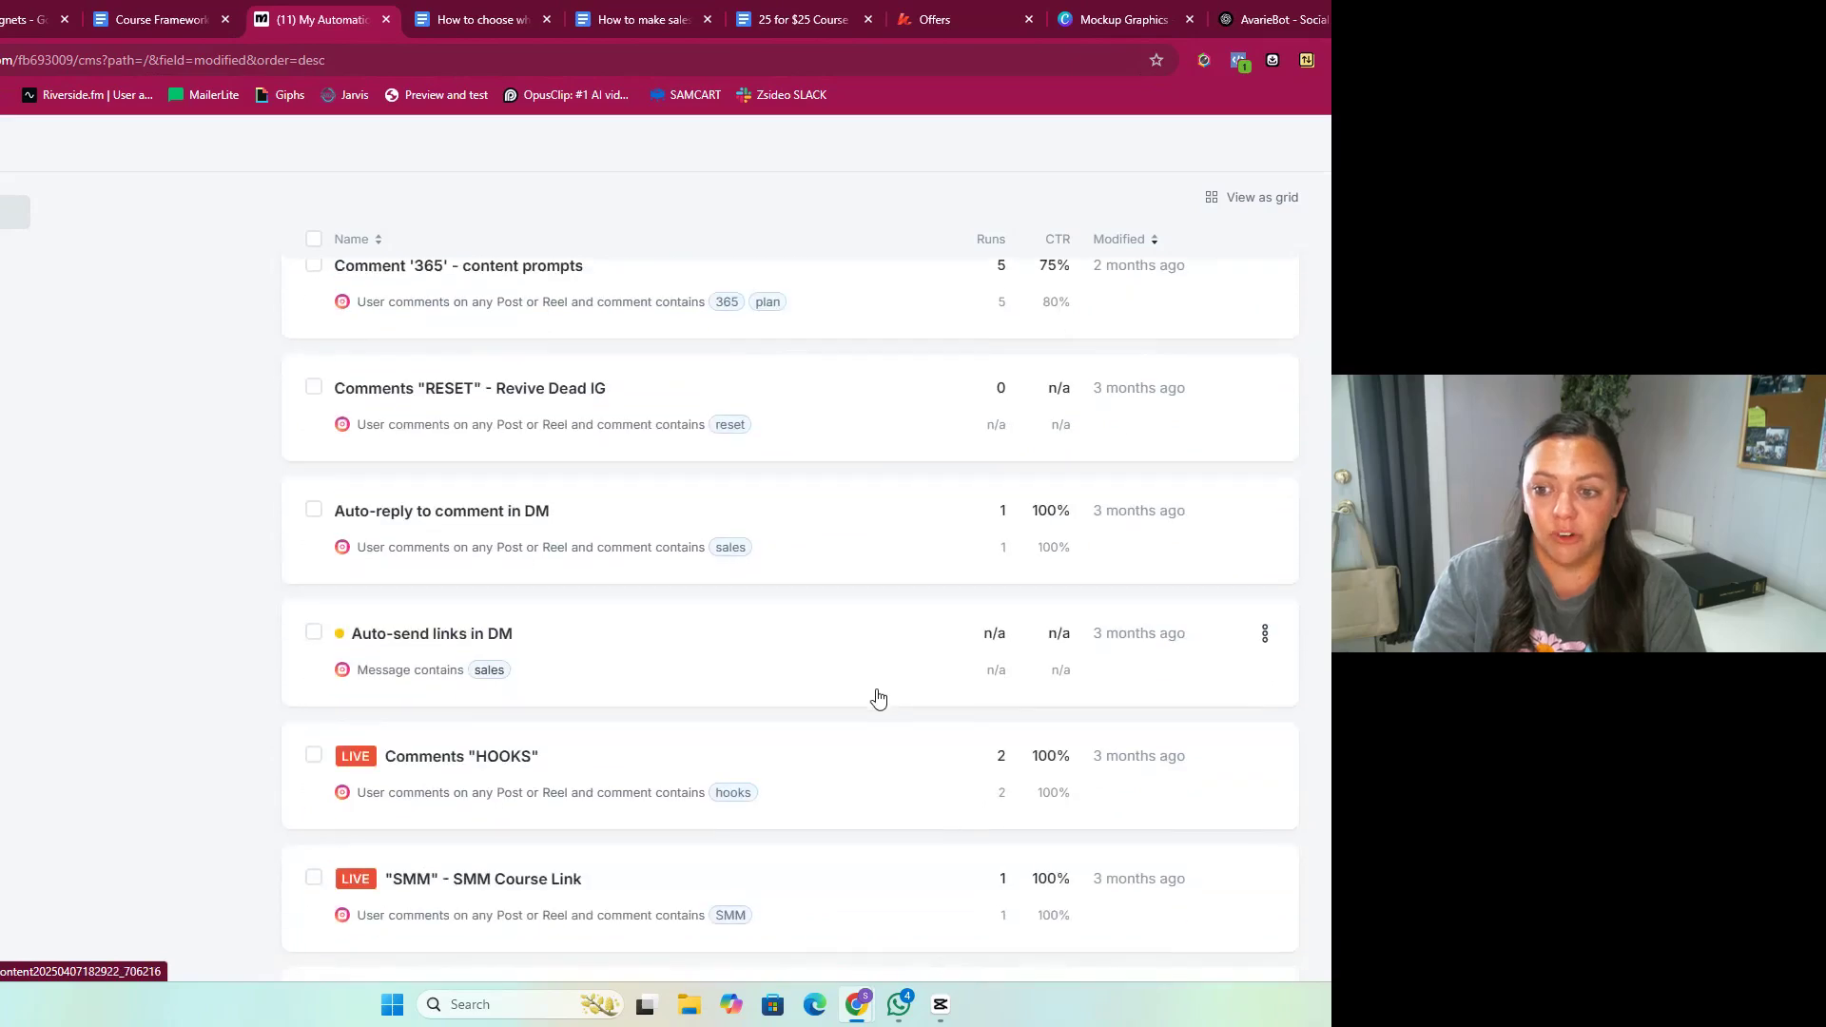
Step: Create a new automation from the ready-made "Auto-reply to comment in DM" Instagram template
scroll(876, 697, "up", 20)
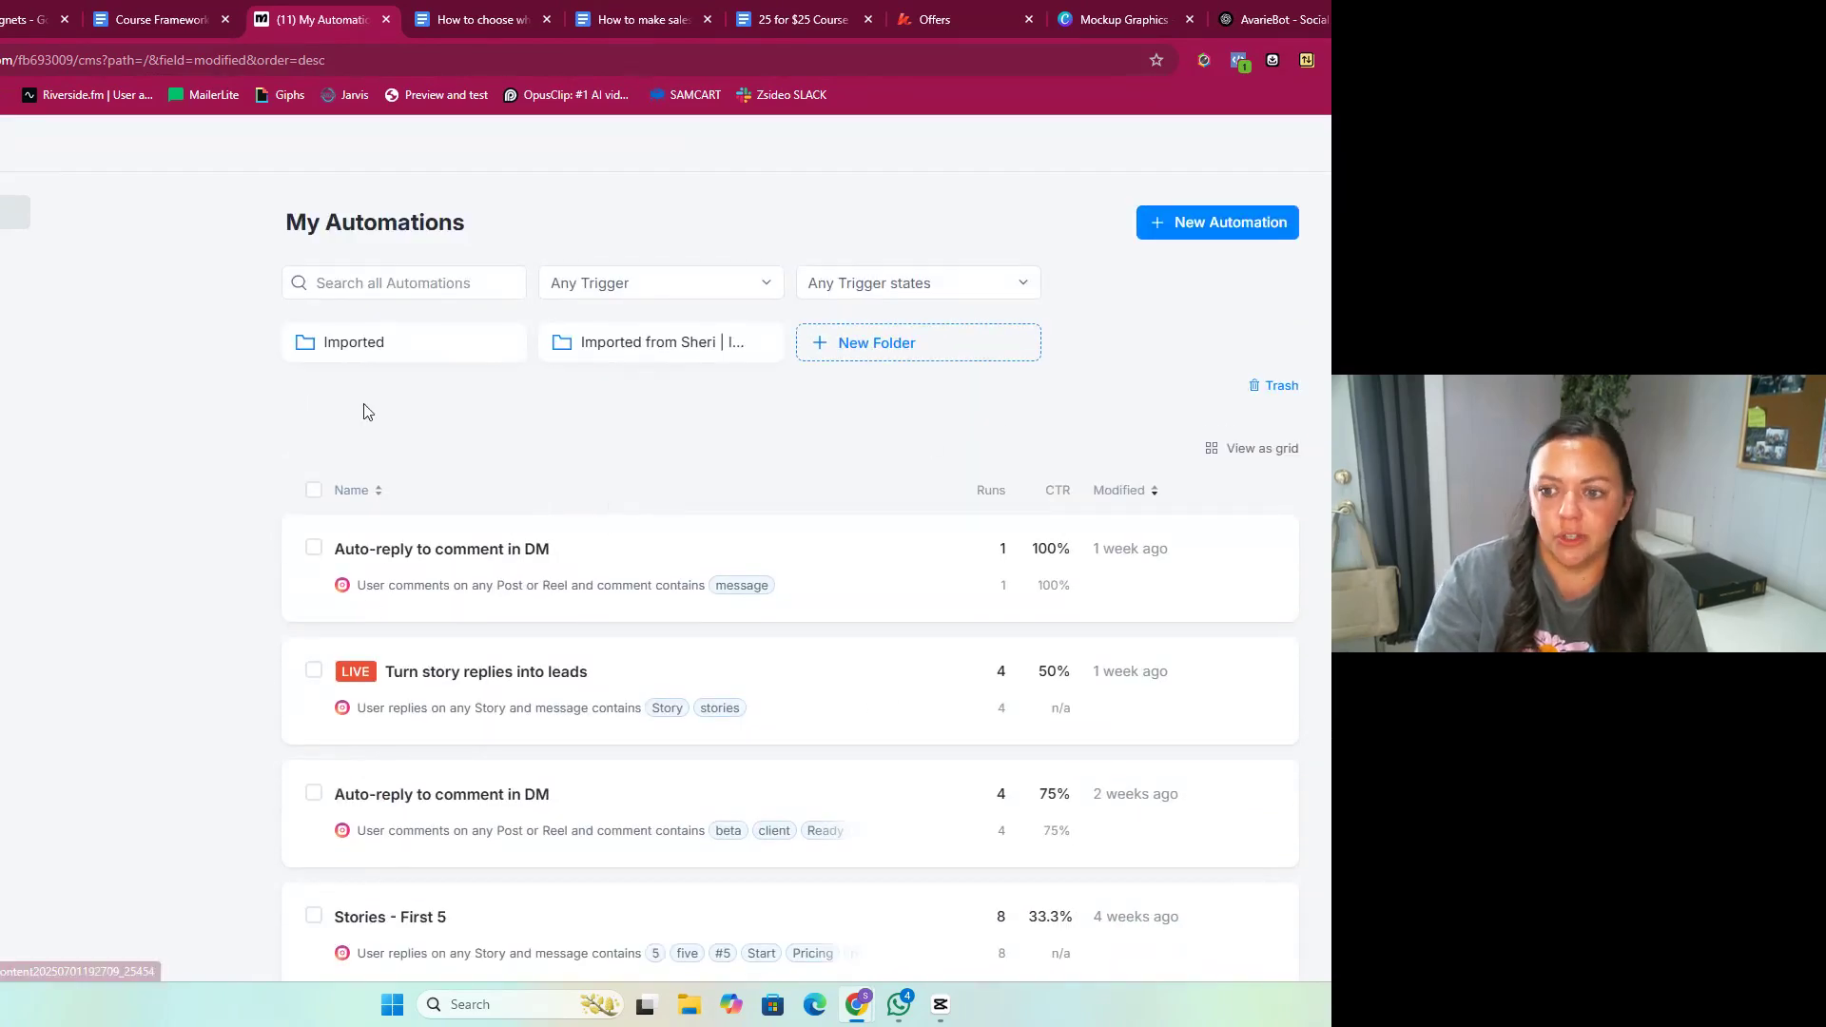
left_click(1210, 228)
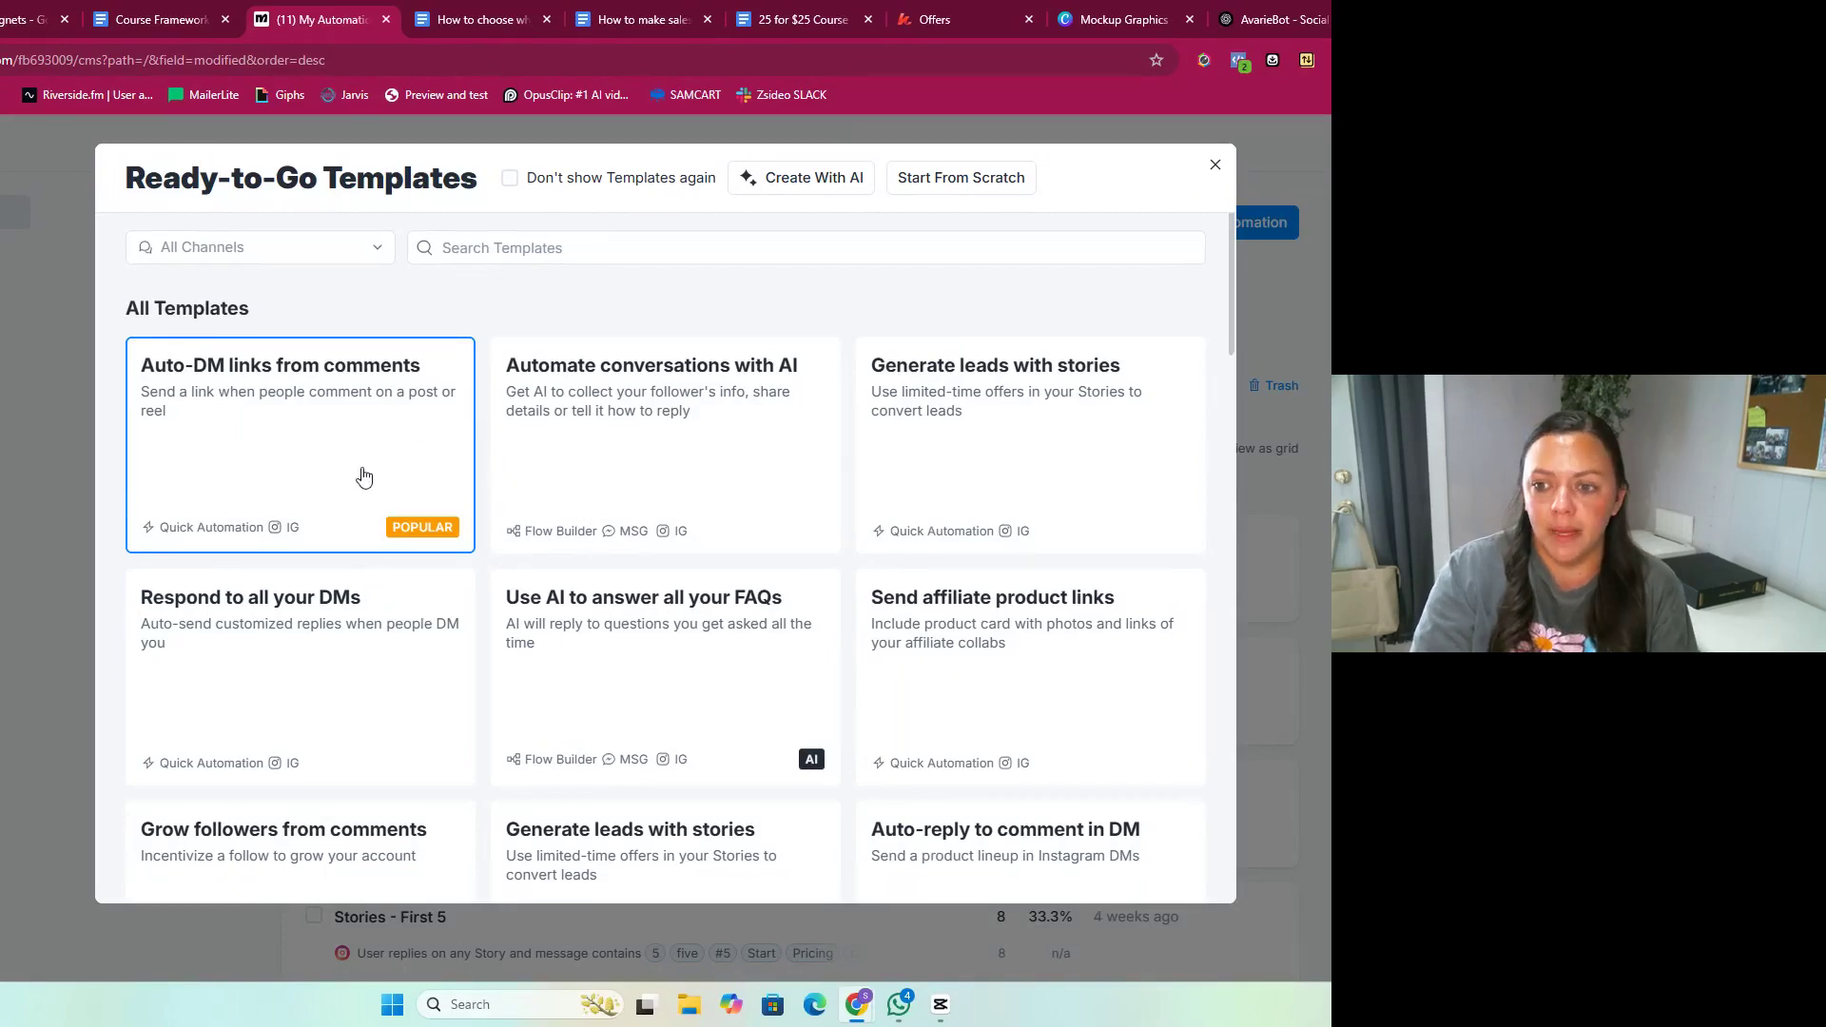
scroll(361, 475, "down", 1)
scroll(364, 476, "down", 1)
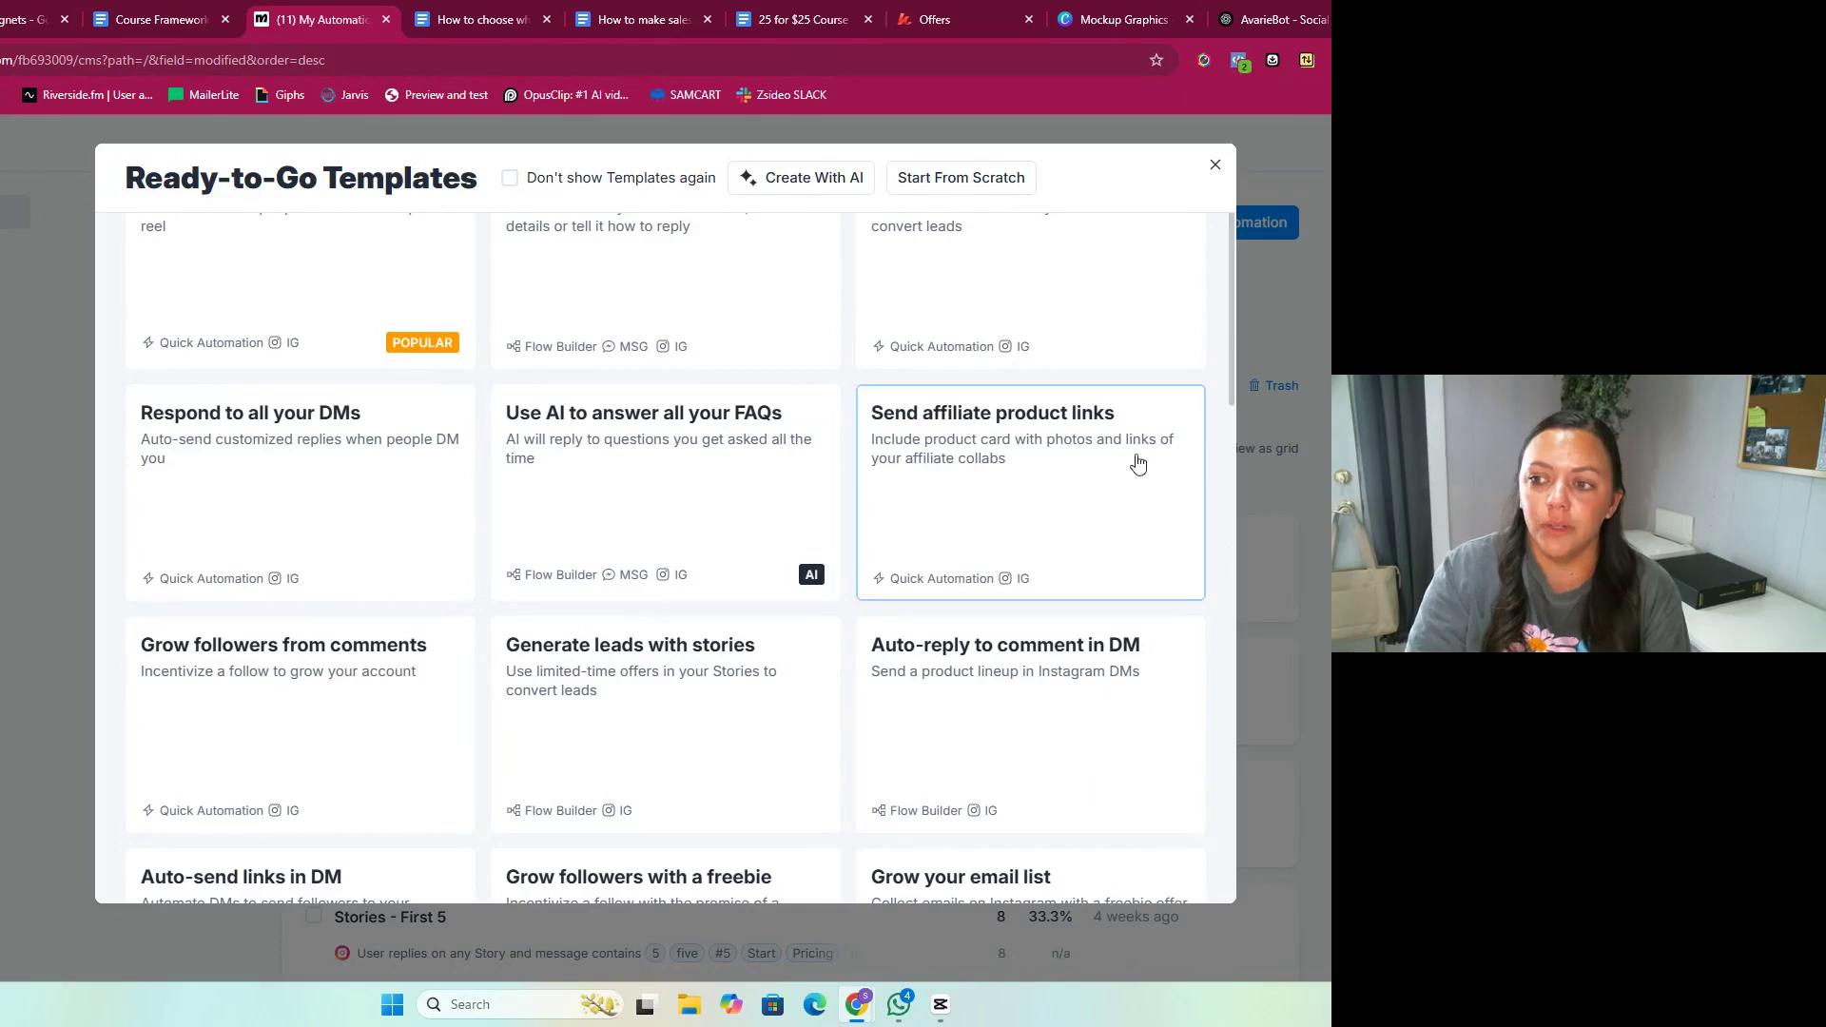
scroll(1091, 525, "down", 10)
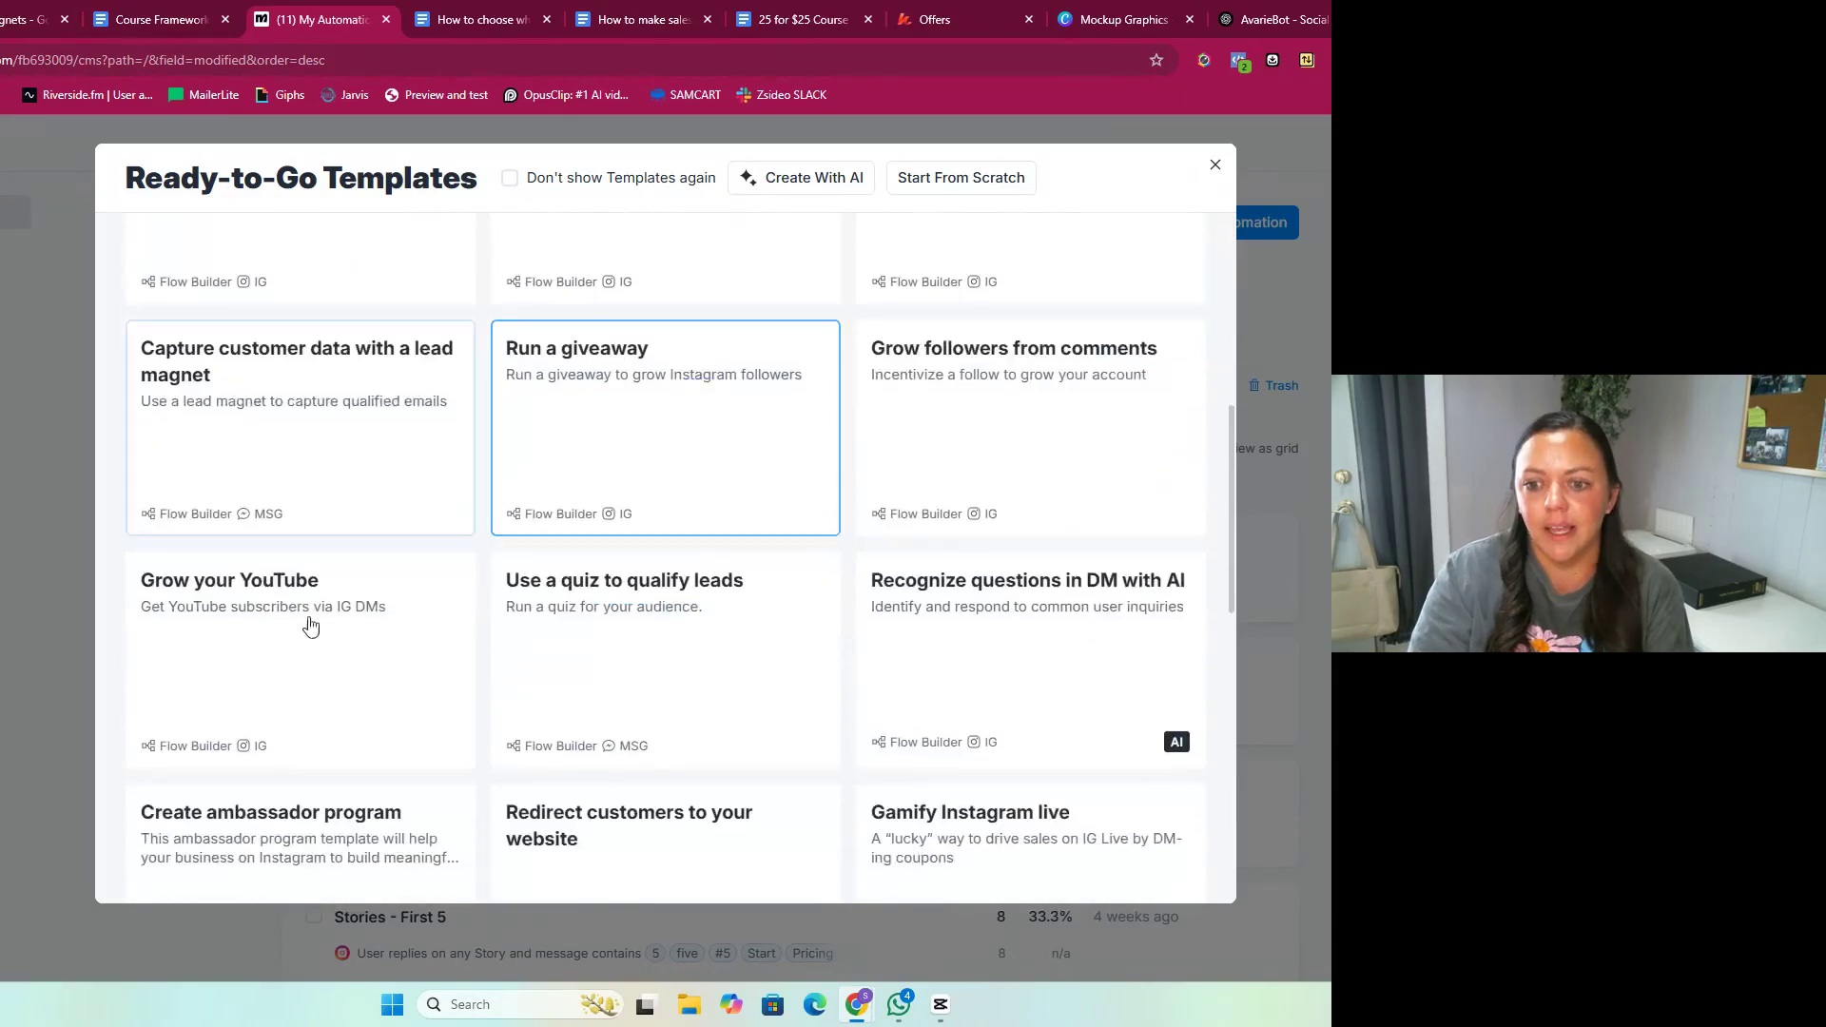
scroll(653, 612, "down", 8)
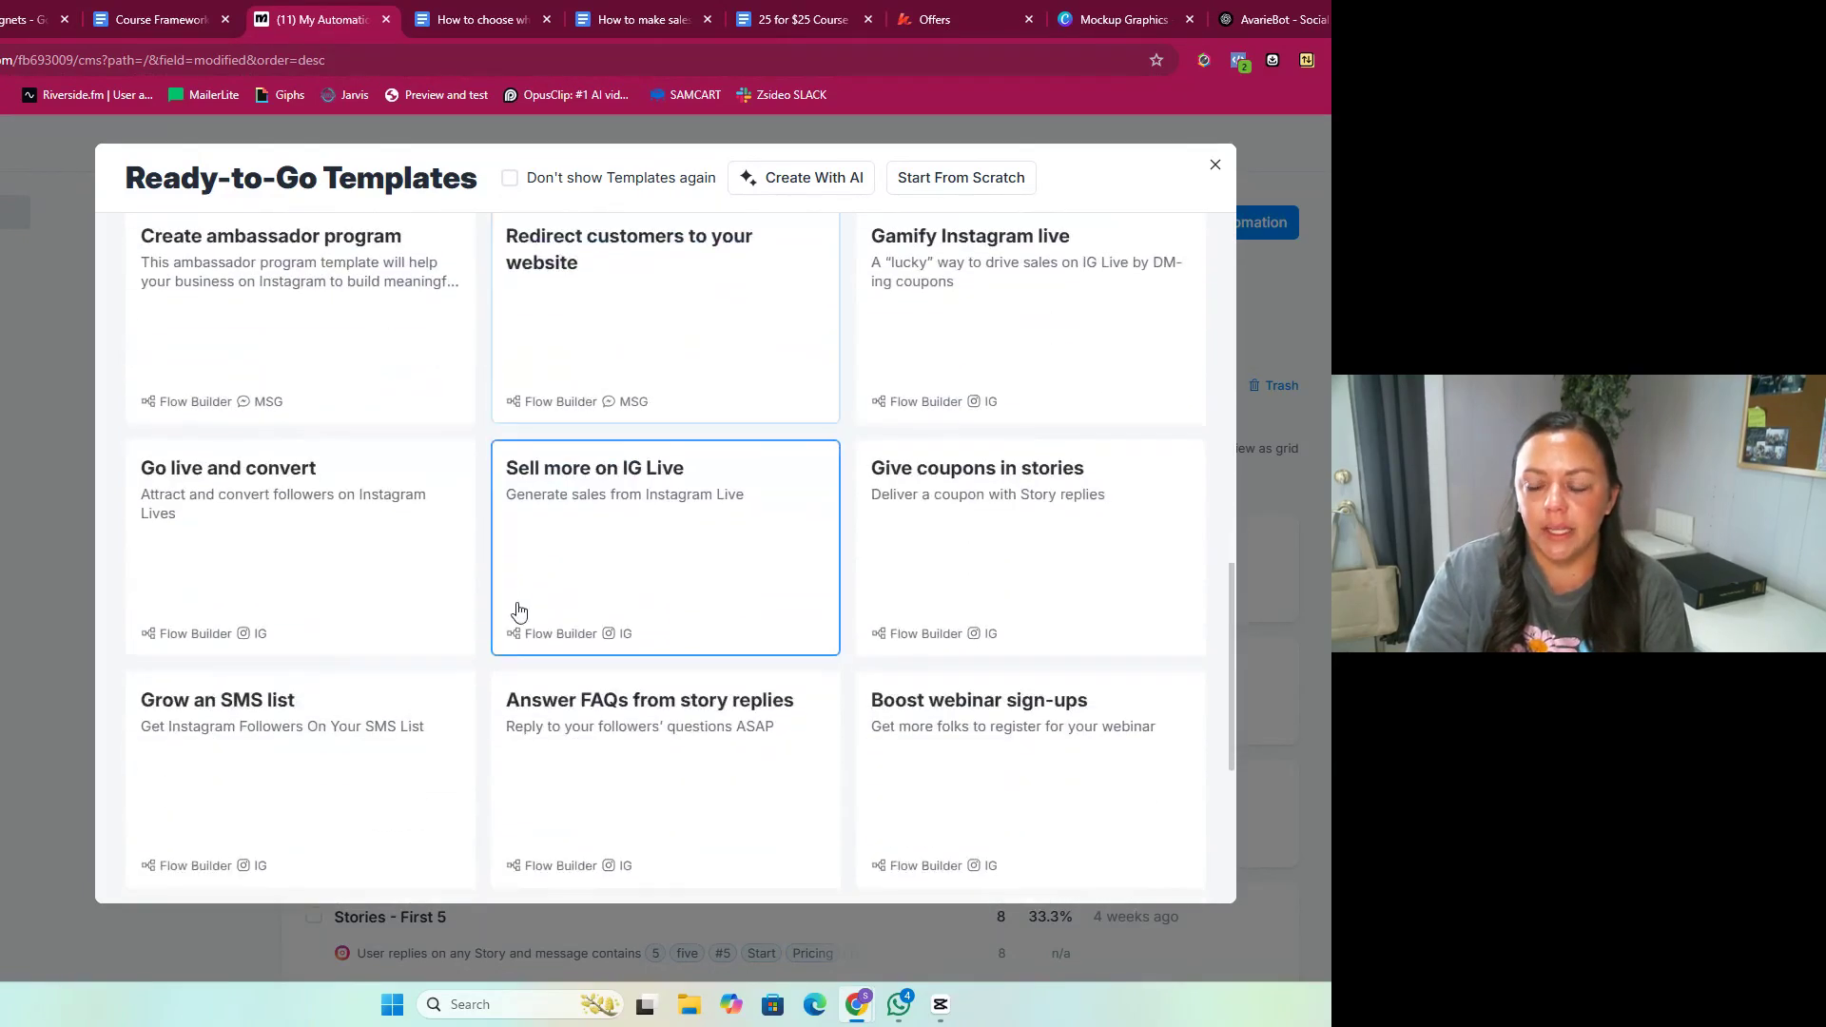
scroll(925, 767, "up", 8)
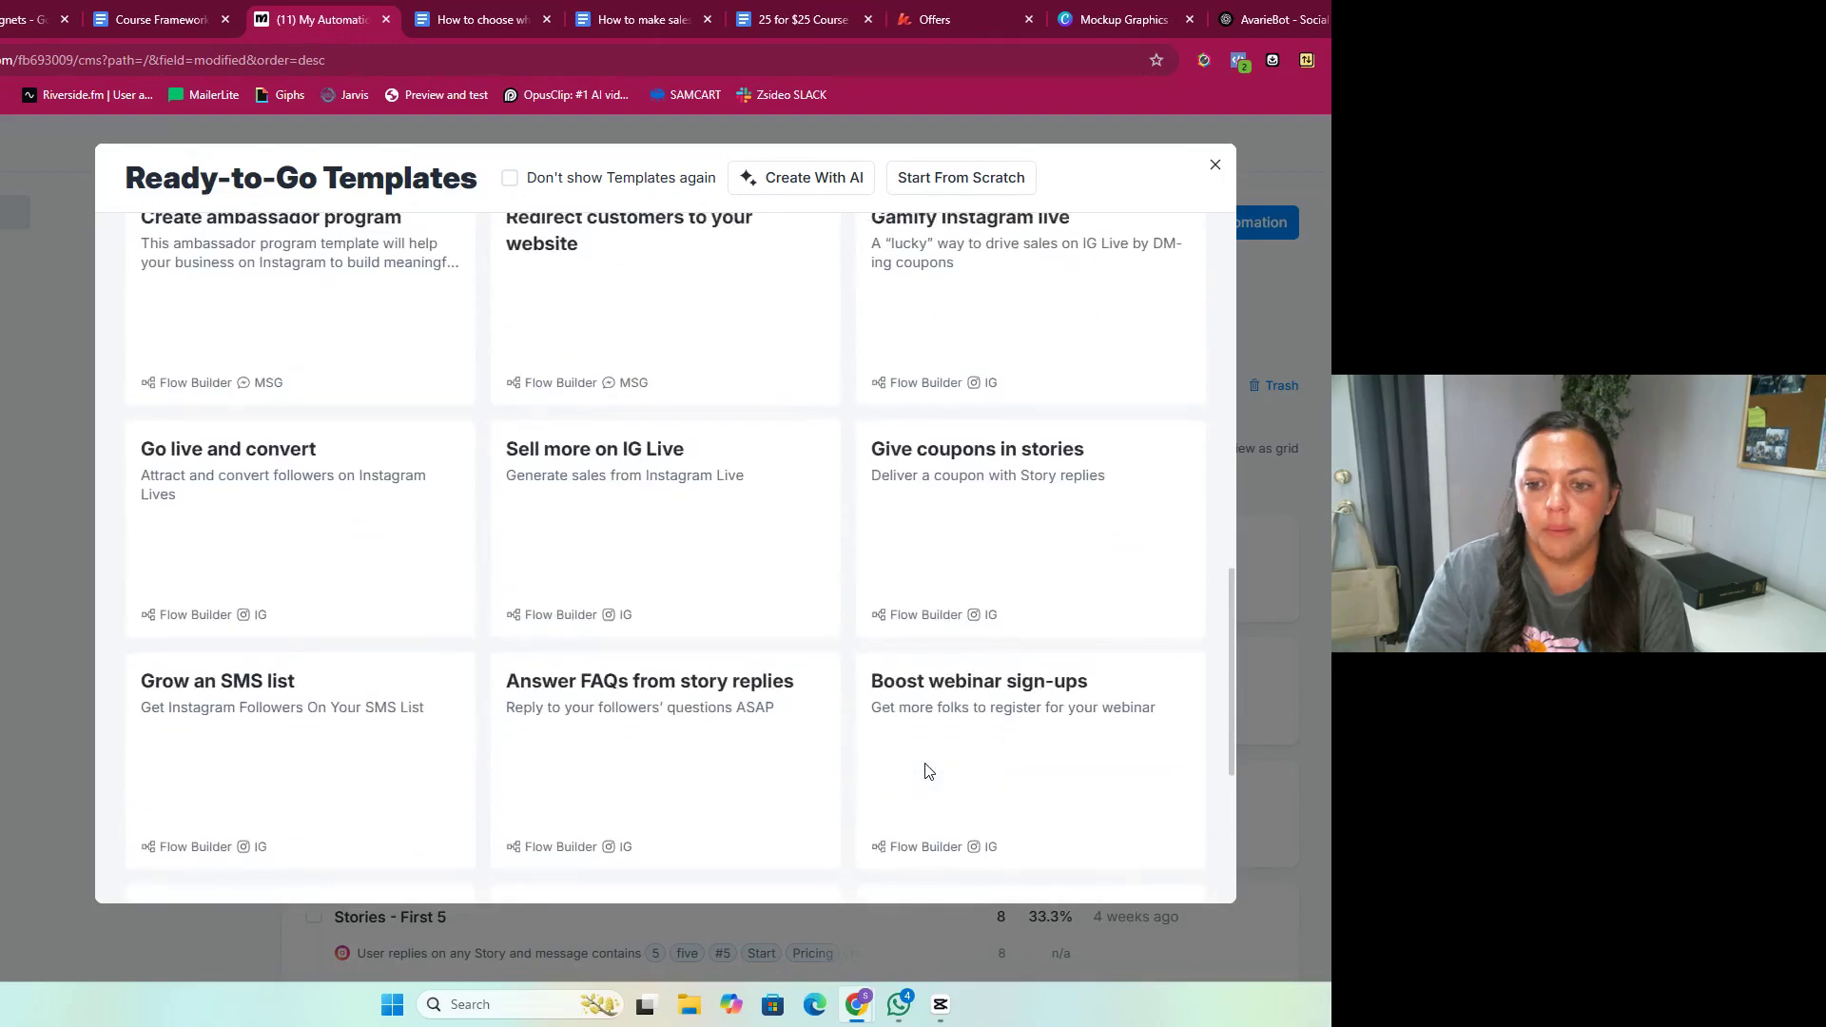
scroll(927, 768, "up", 10)
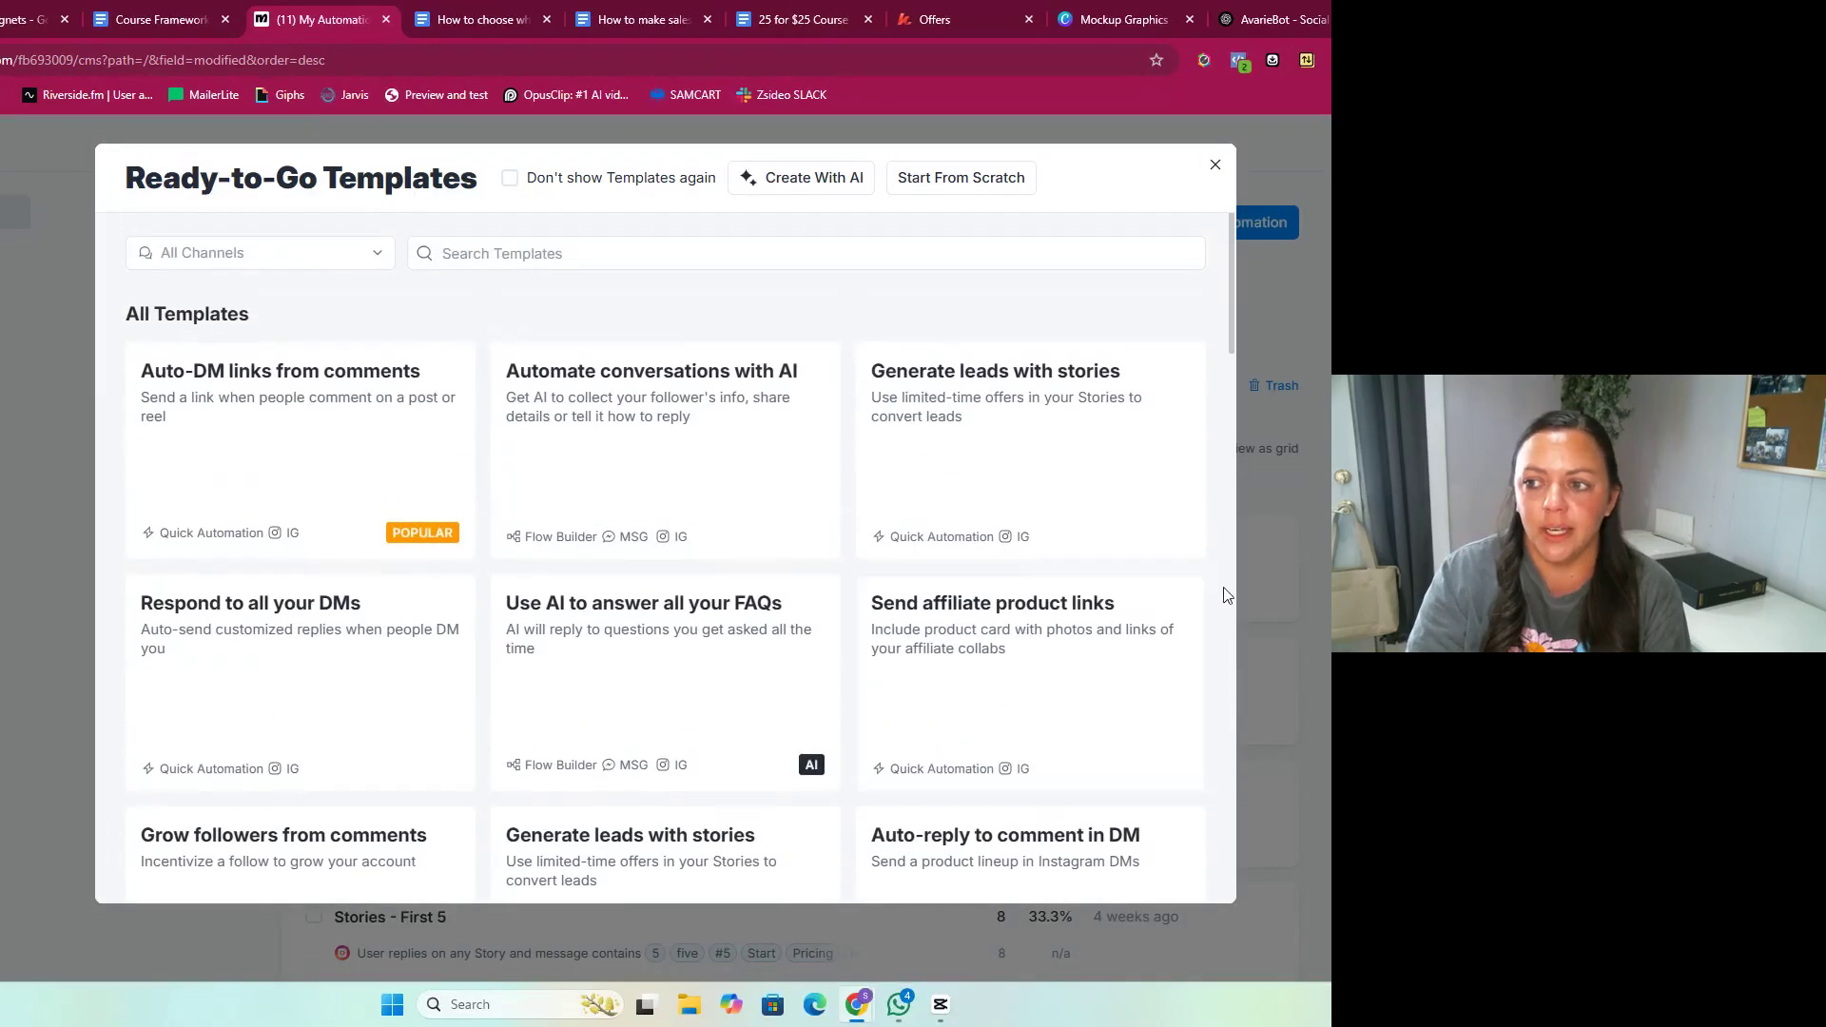
scroll(650, 509, "down", 4)
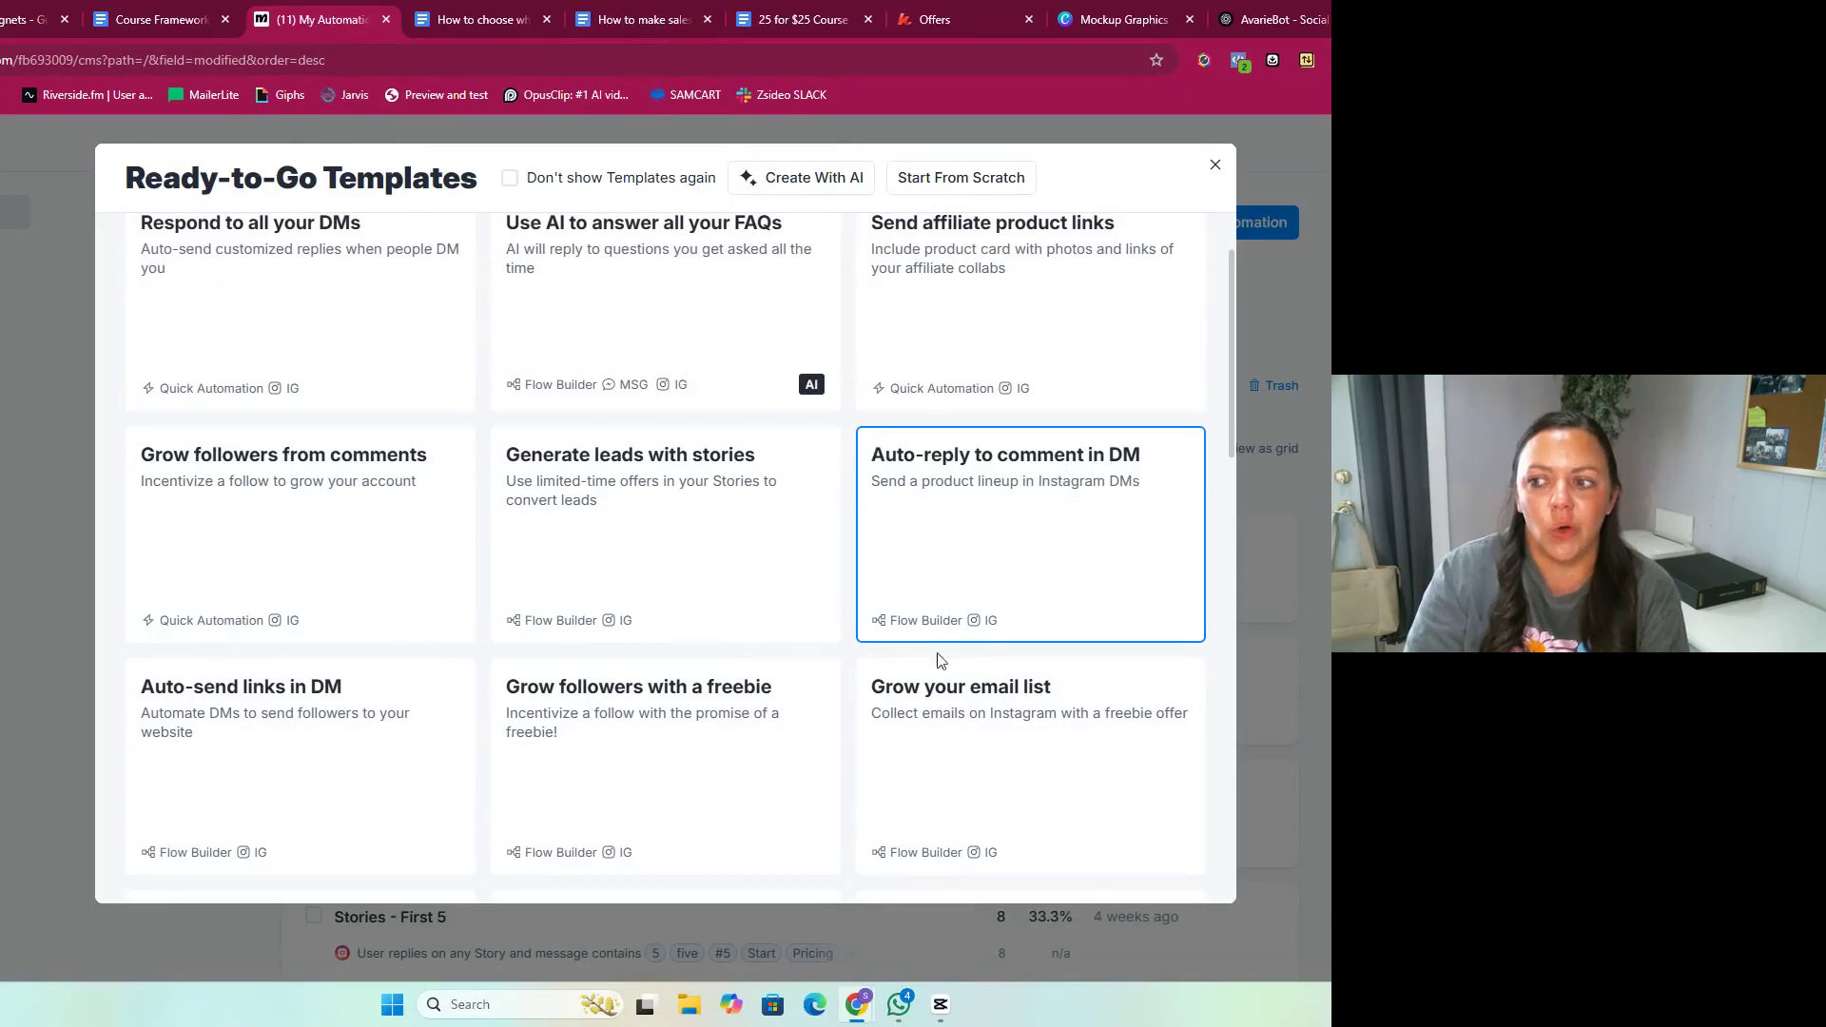
left_click(1058, 536)
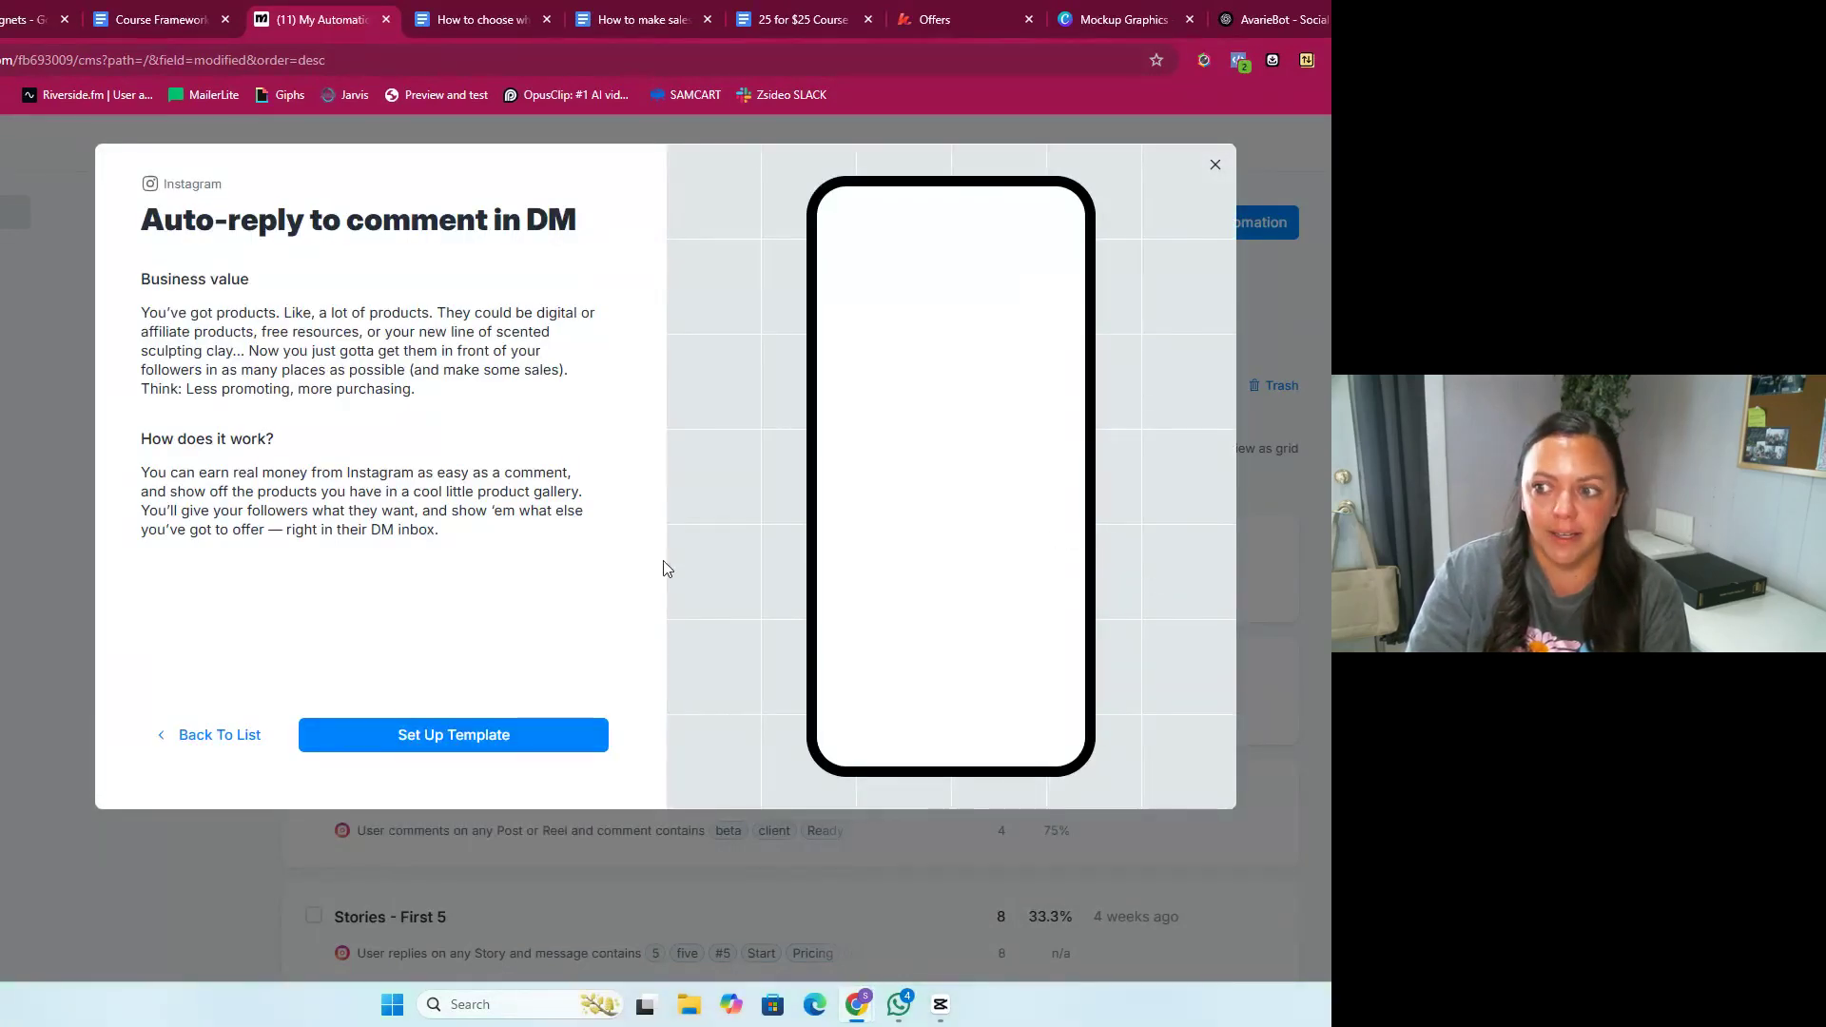
left_click(497, 751)
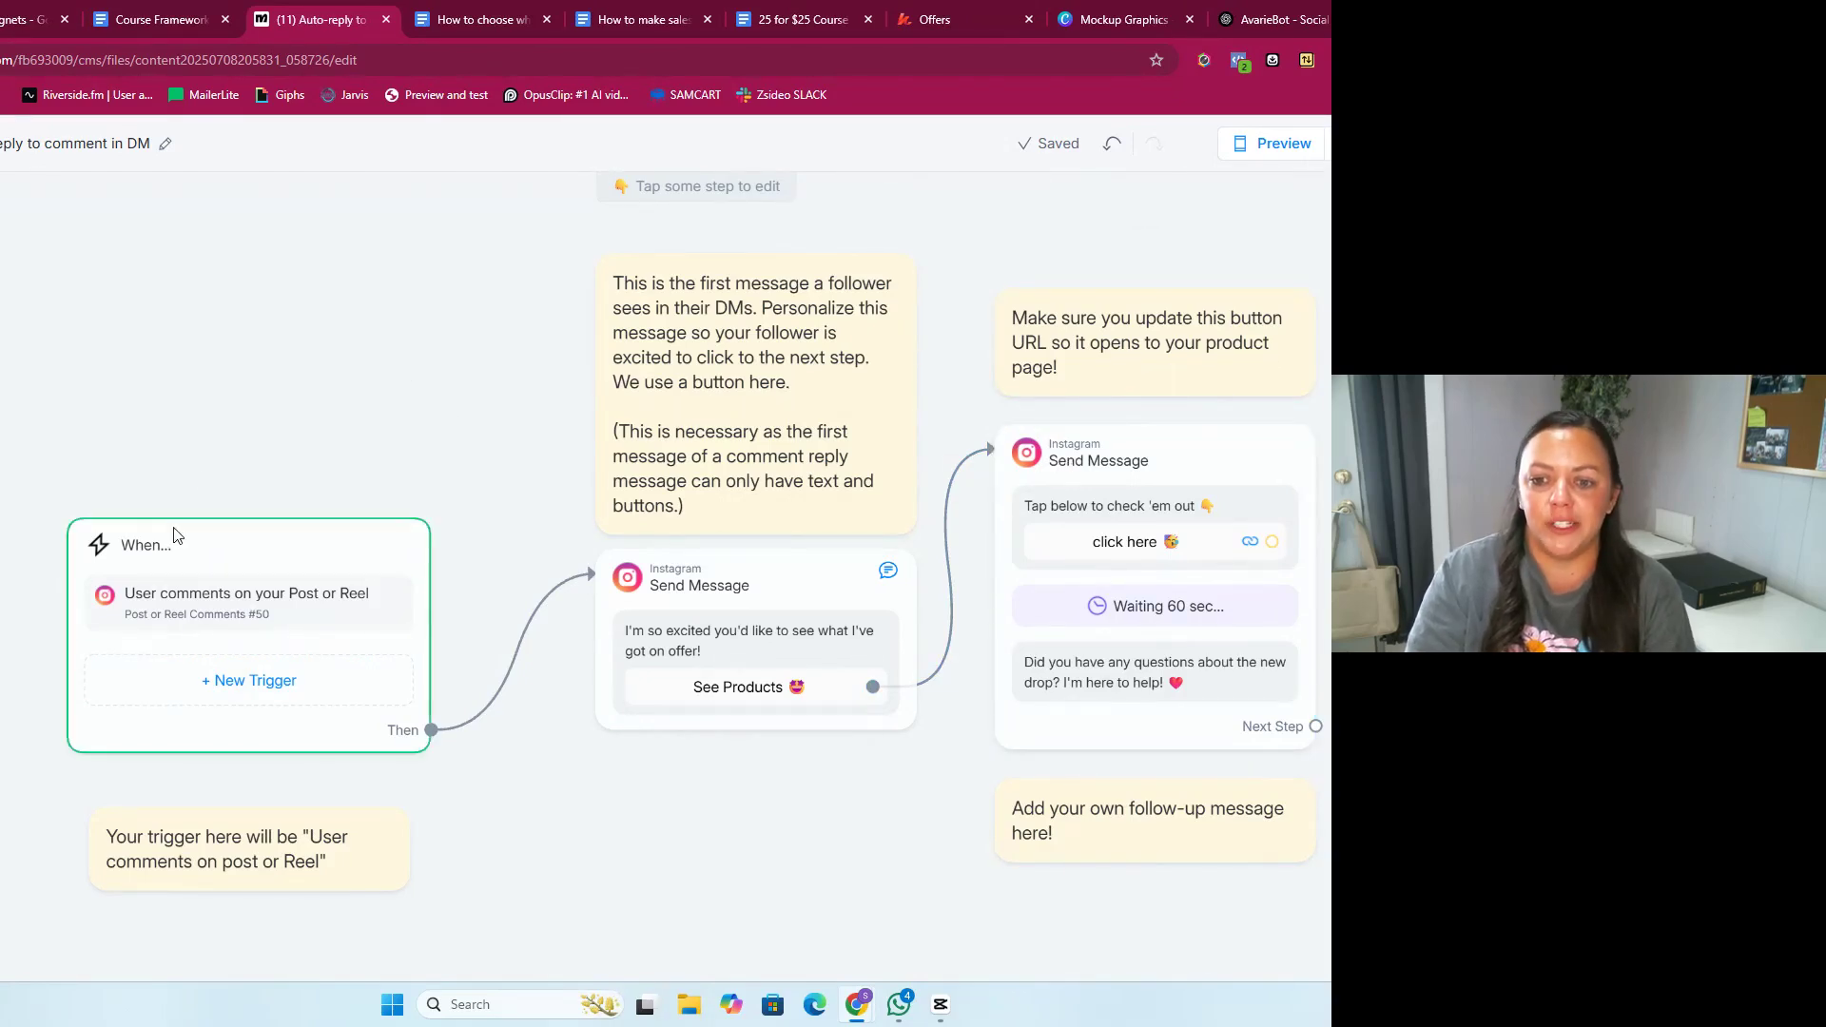
Step: Set the scope of the post or Reel comment trigger to the option directly below the specific-post choice
left_click(218, 619)
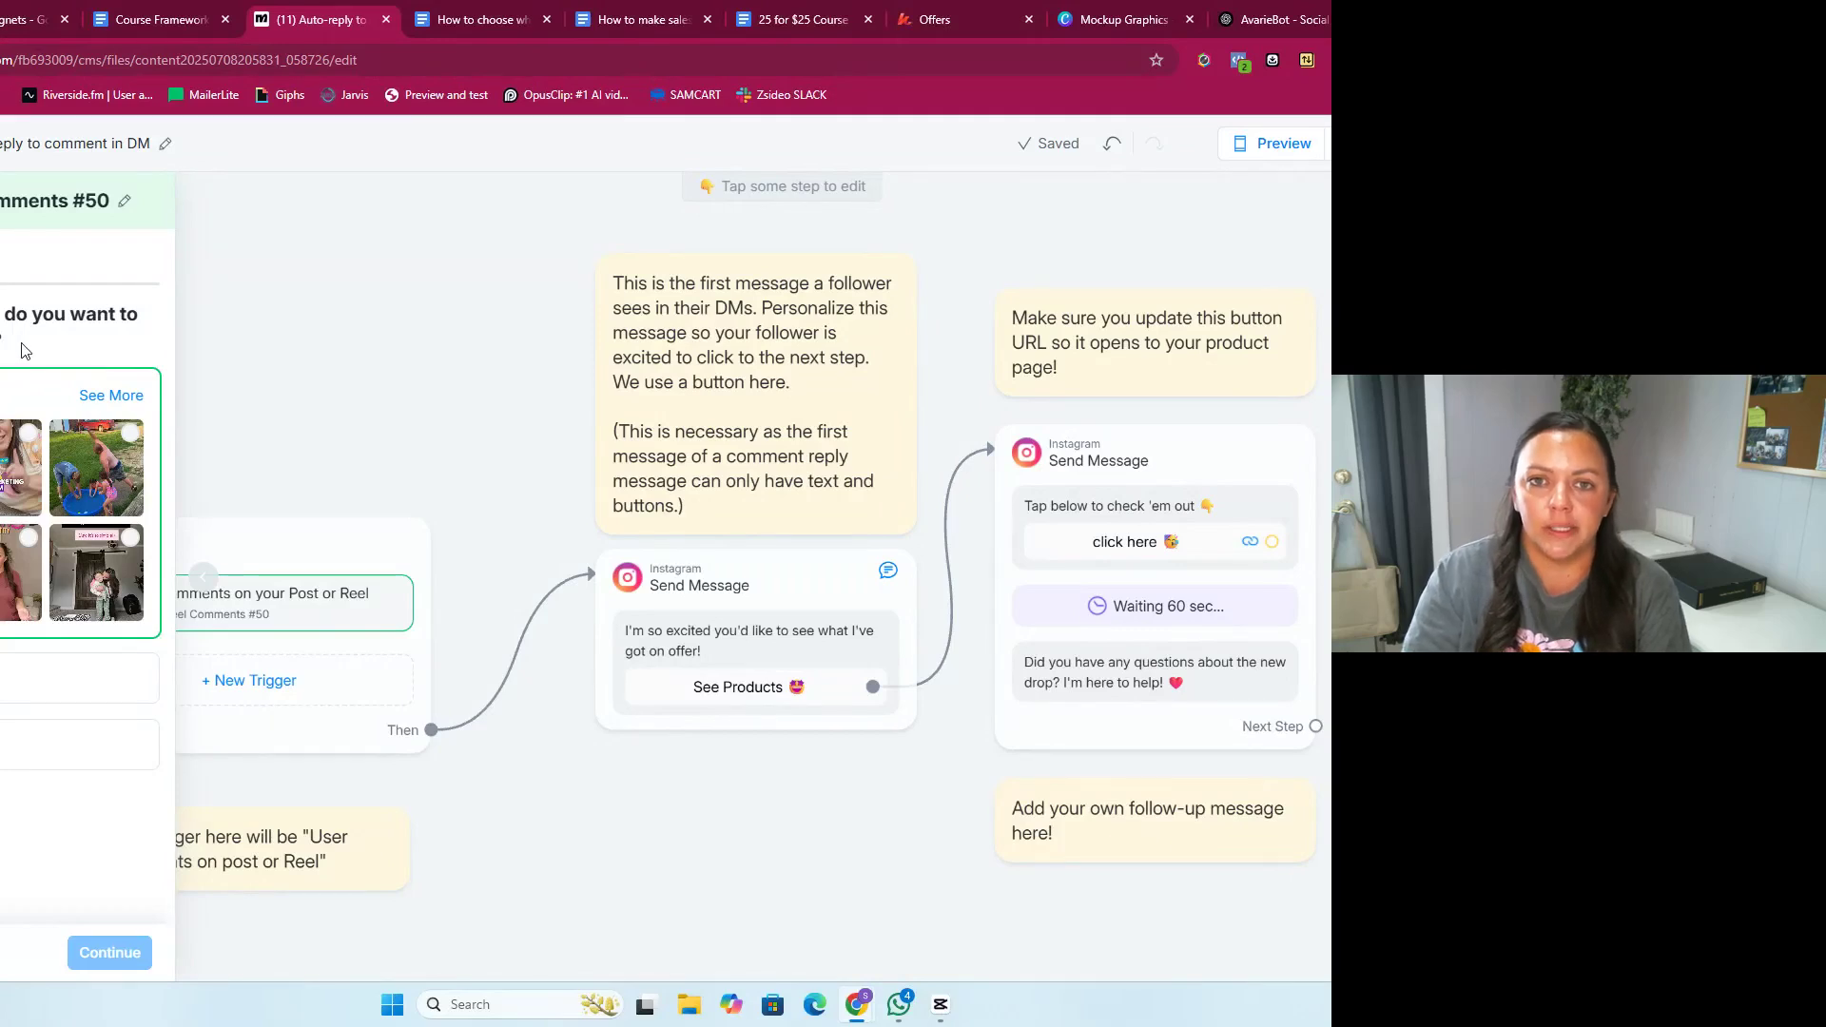
left_click(14, 677)
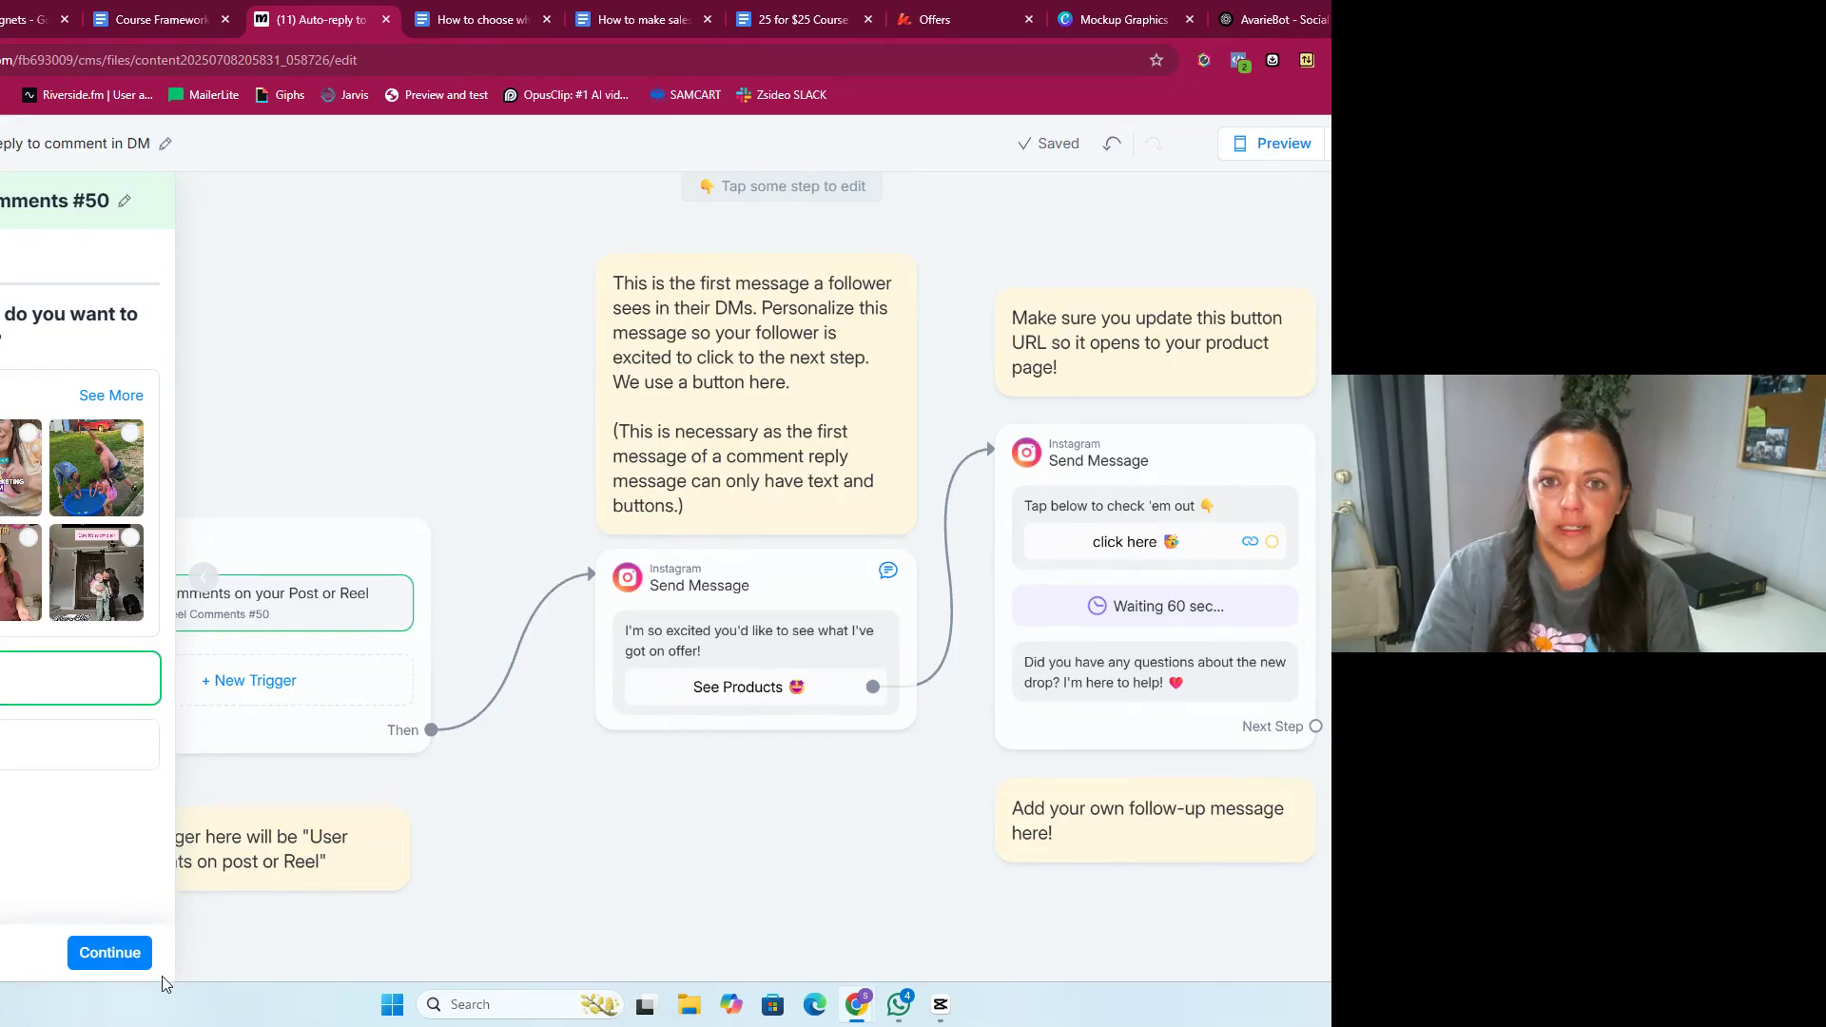
left_click(109, 953)
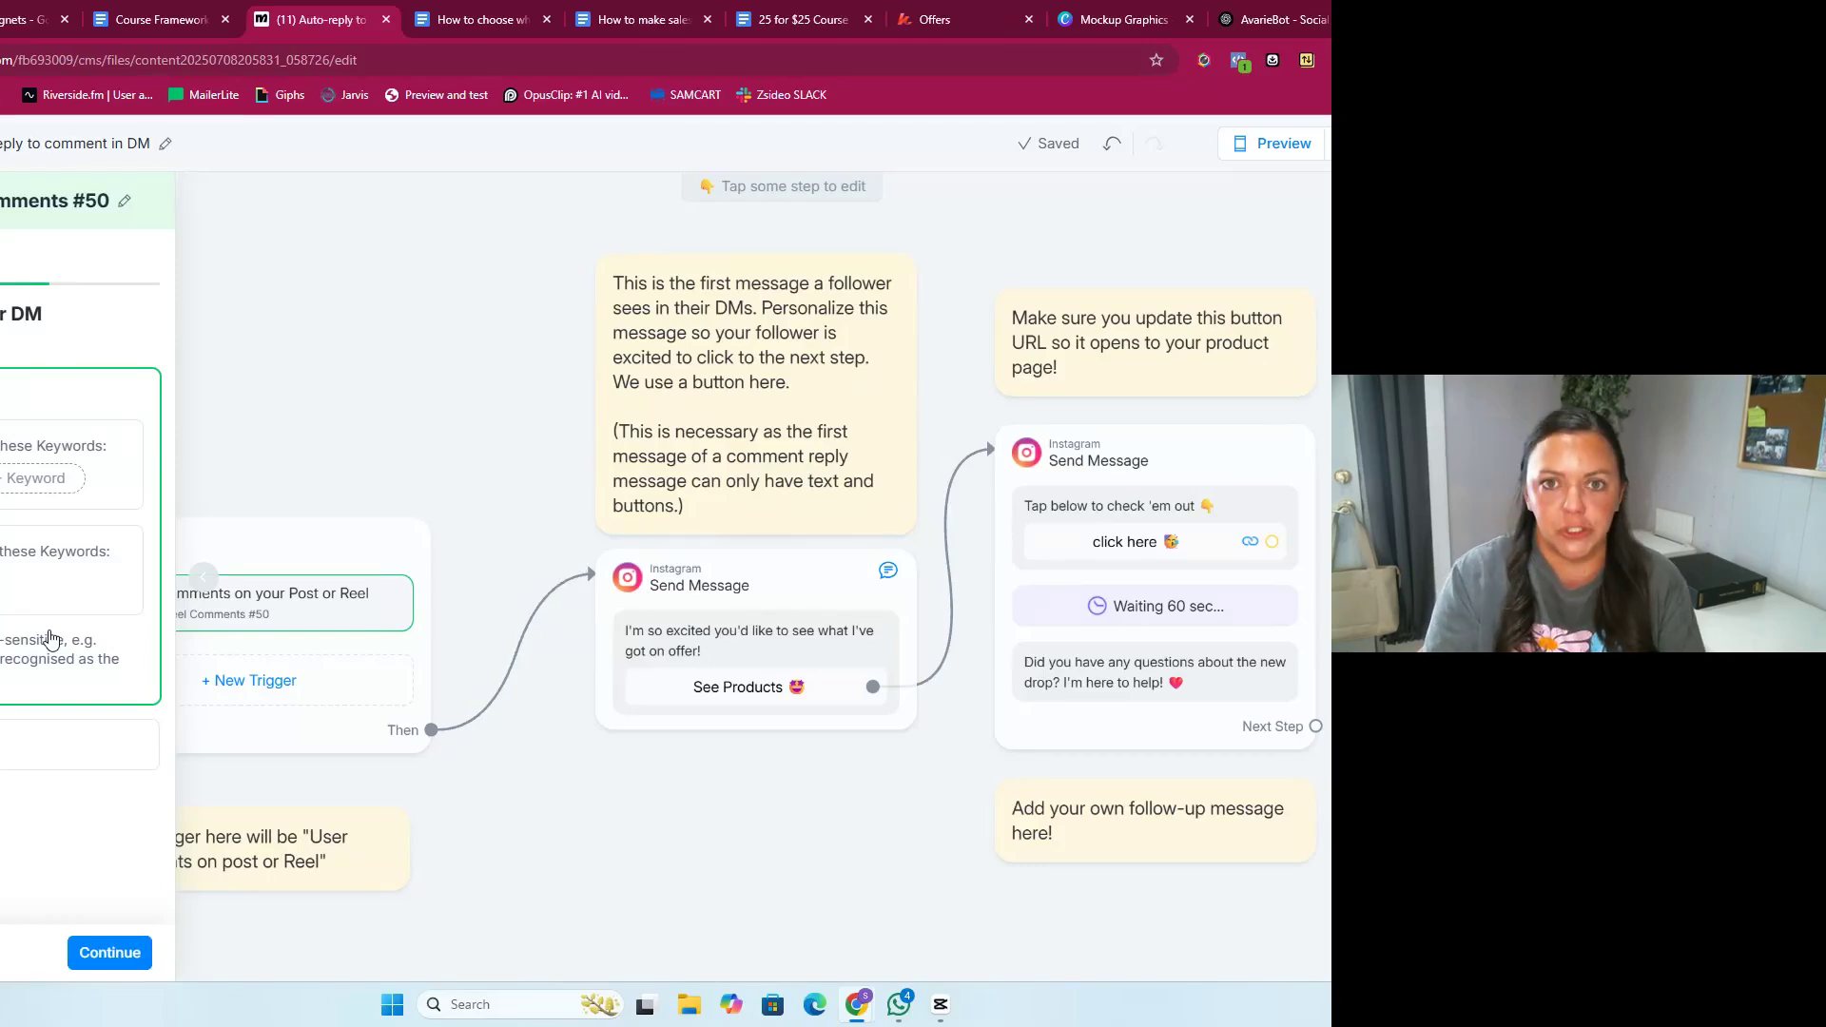
Step: Add "Message" as the comment keyword that starts the DM and proceed to the public reply setup
left_click(21, 478)
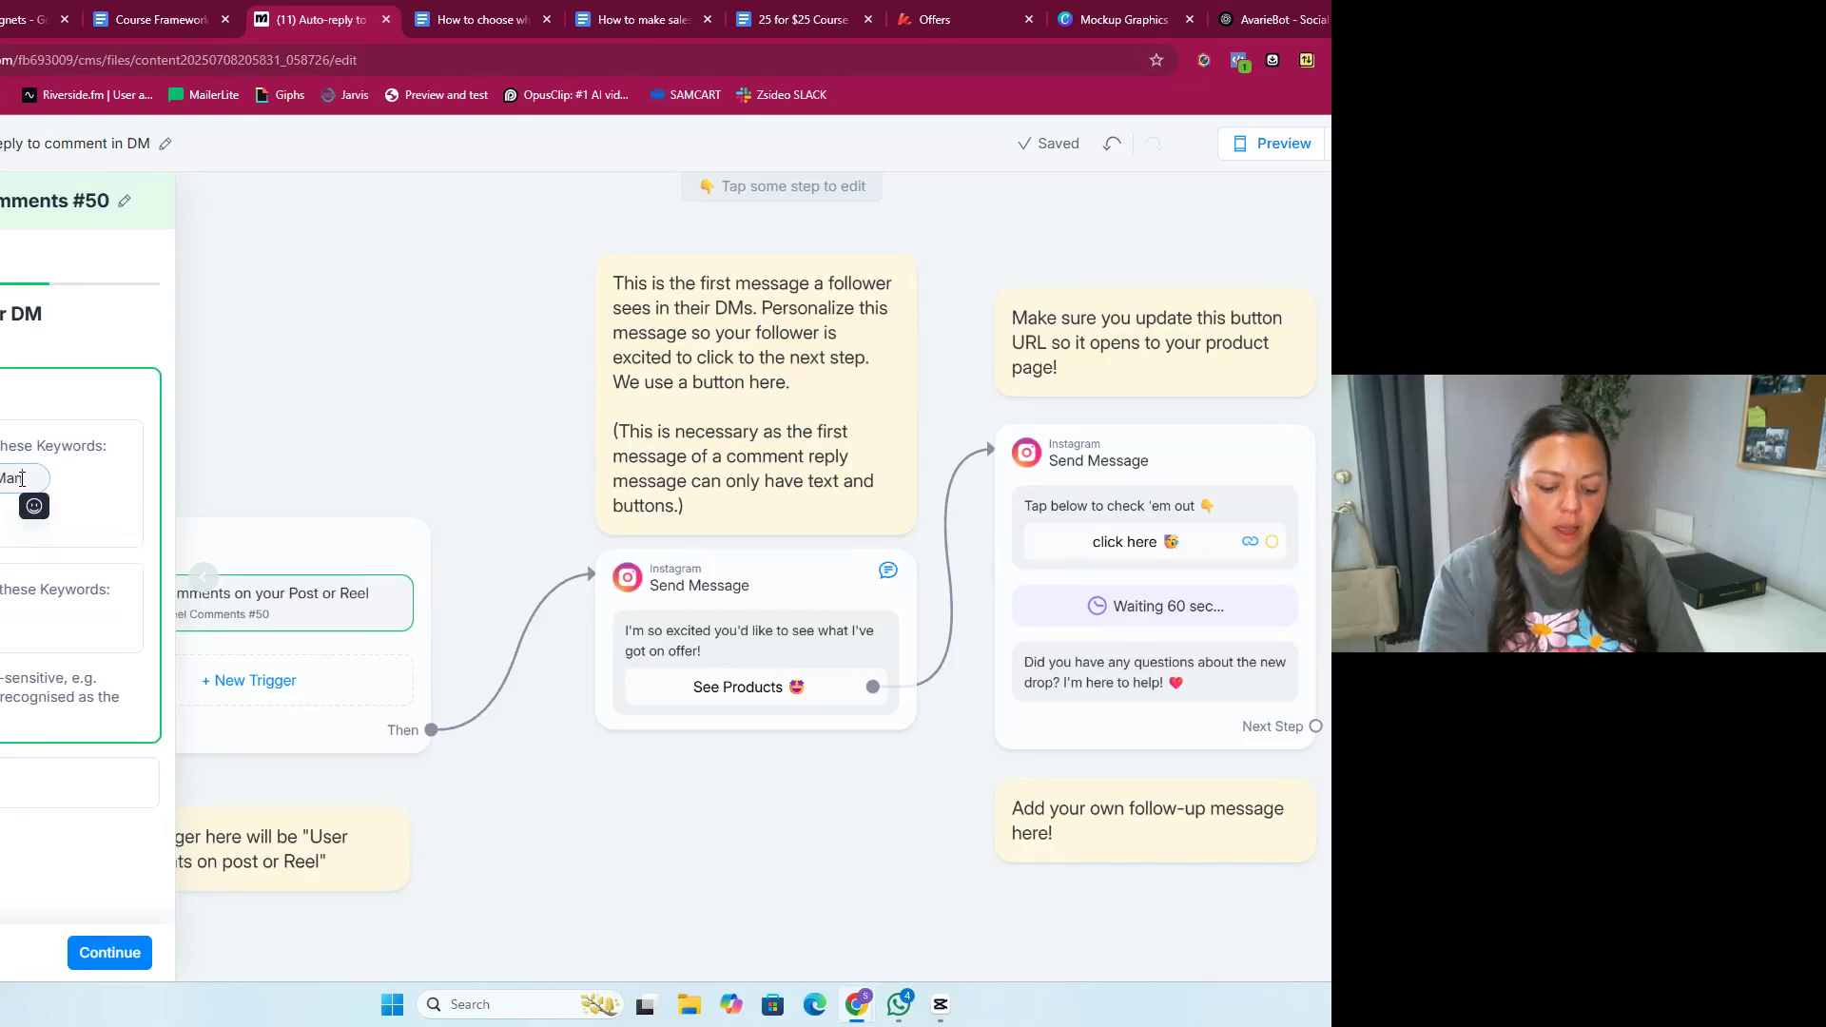
type("Message")
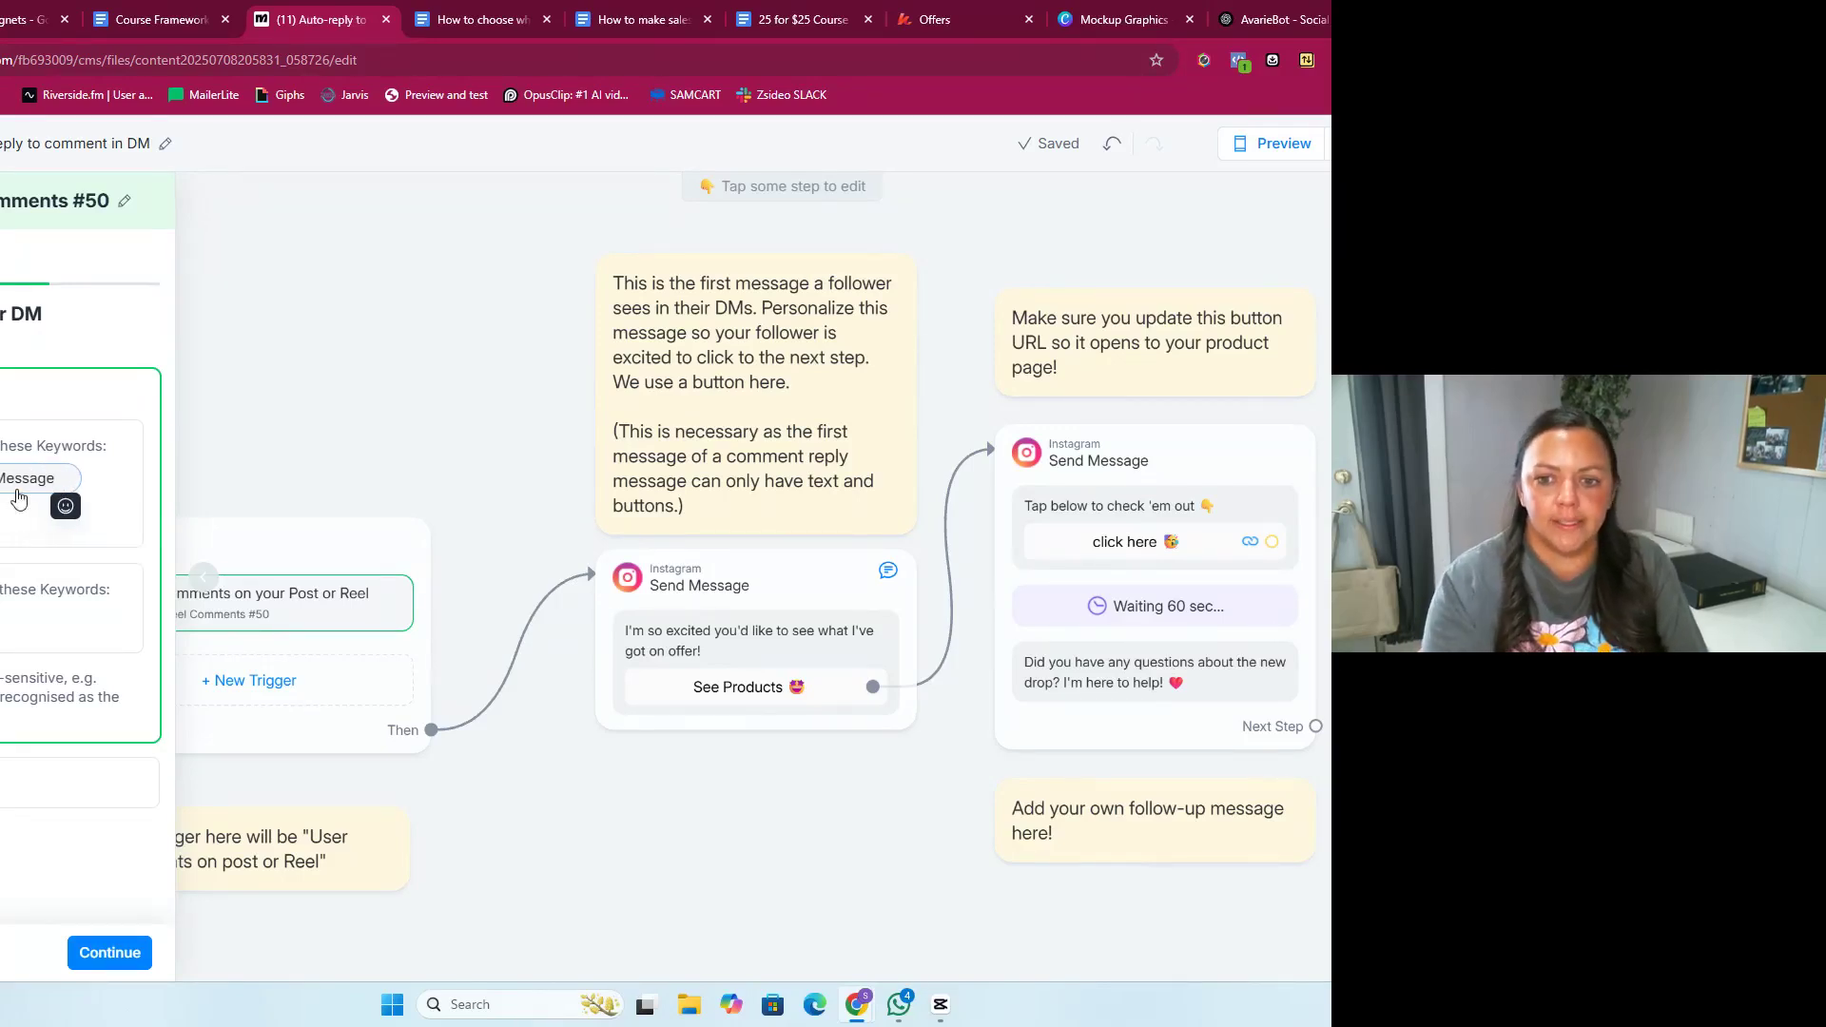
key("Return")
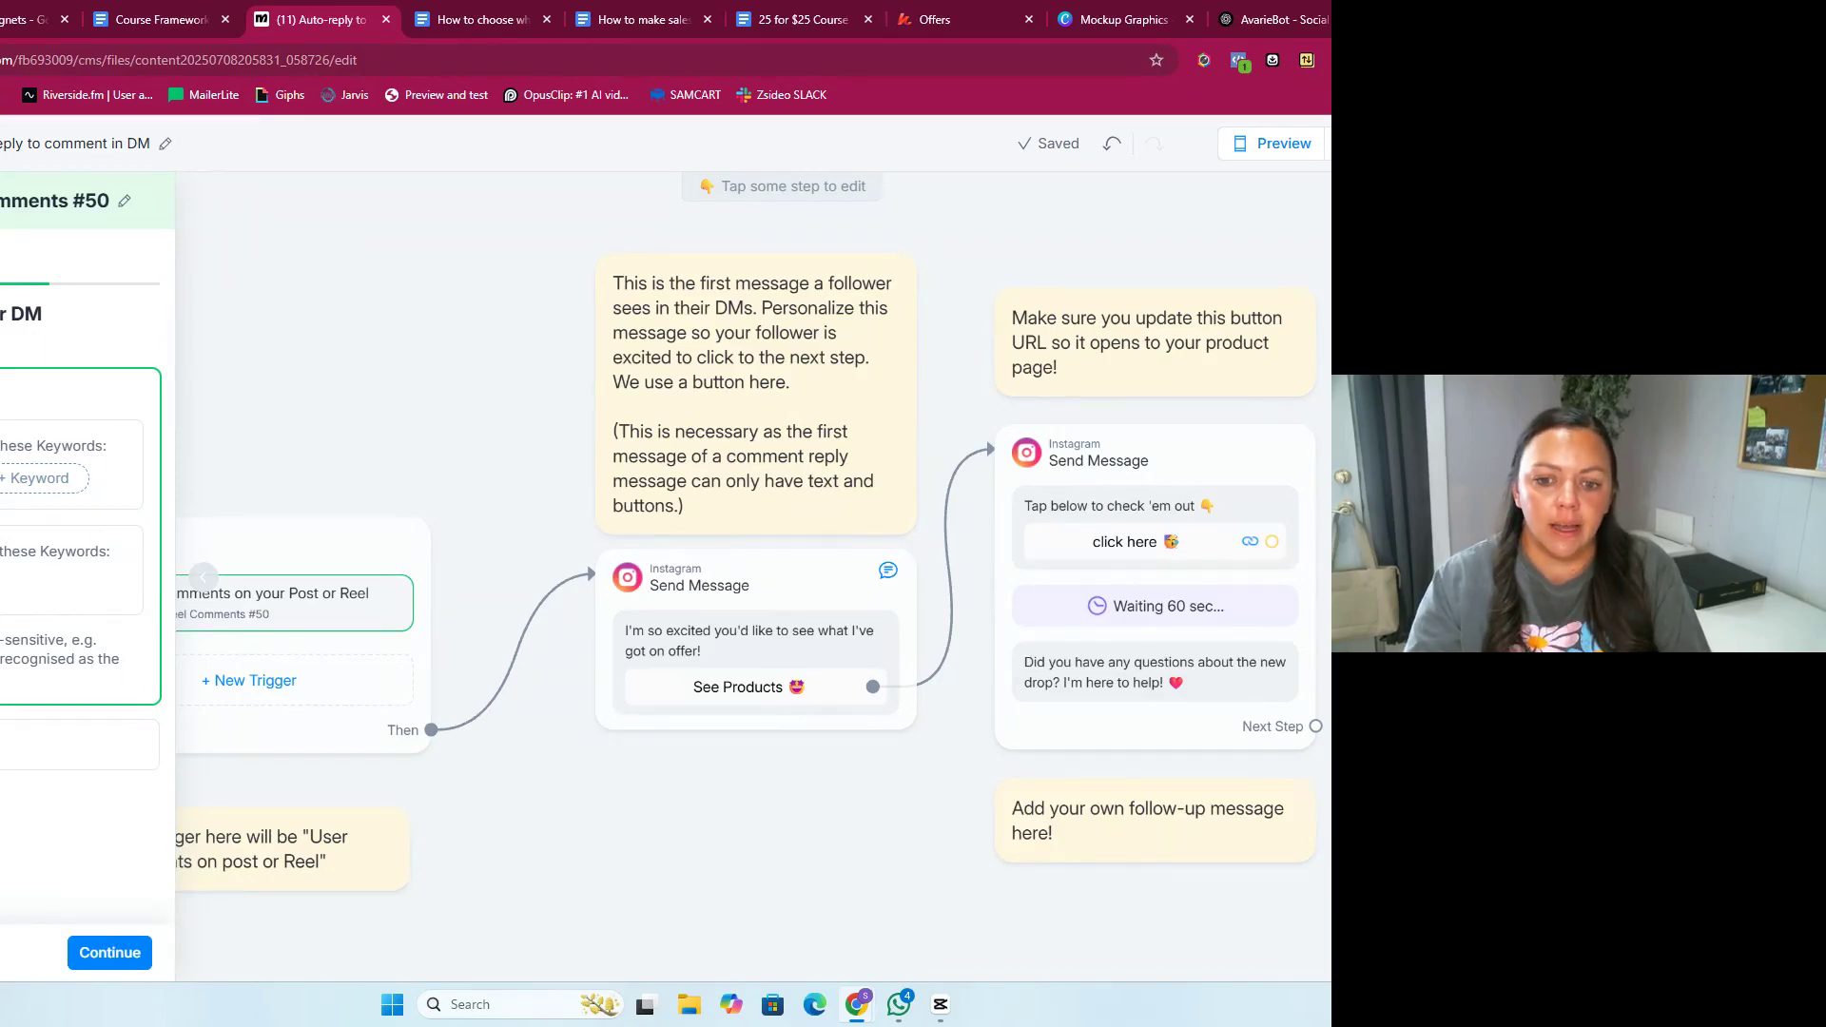
left_click(106, 953)
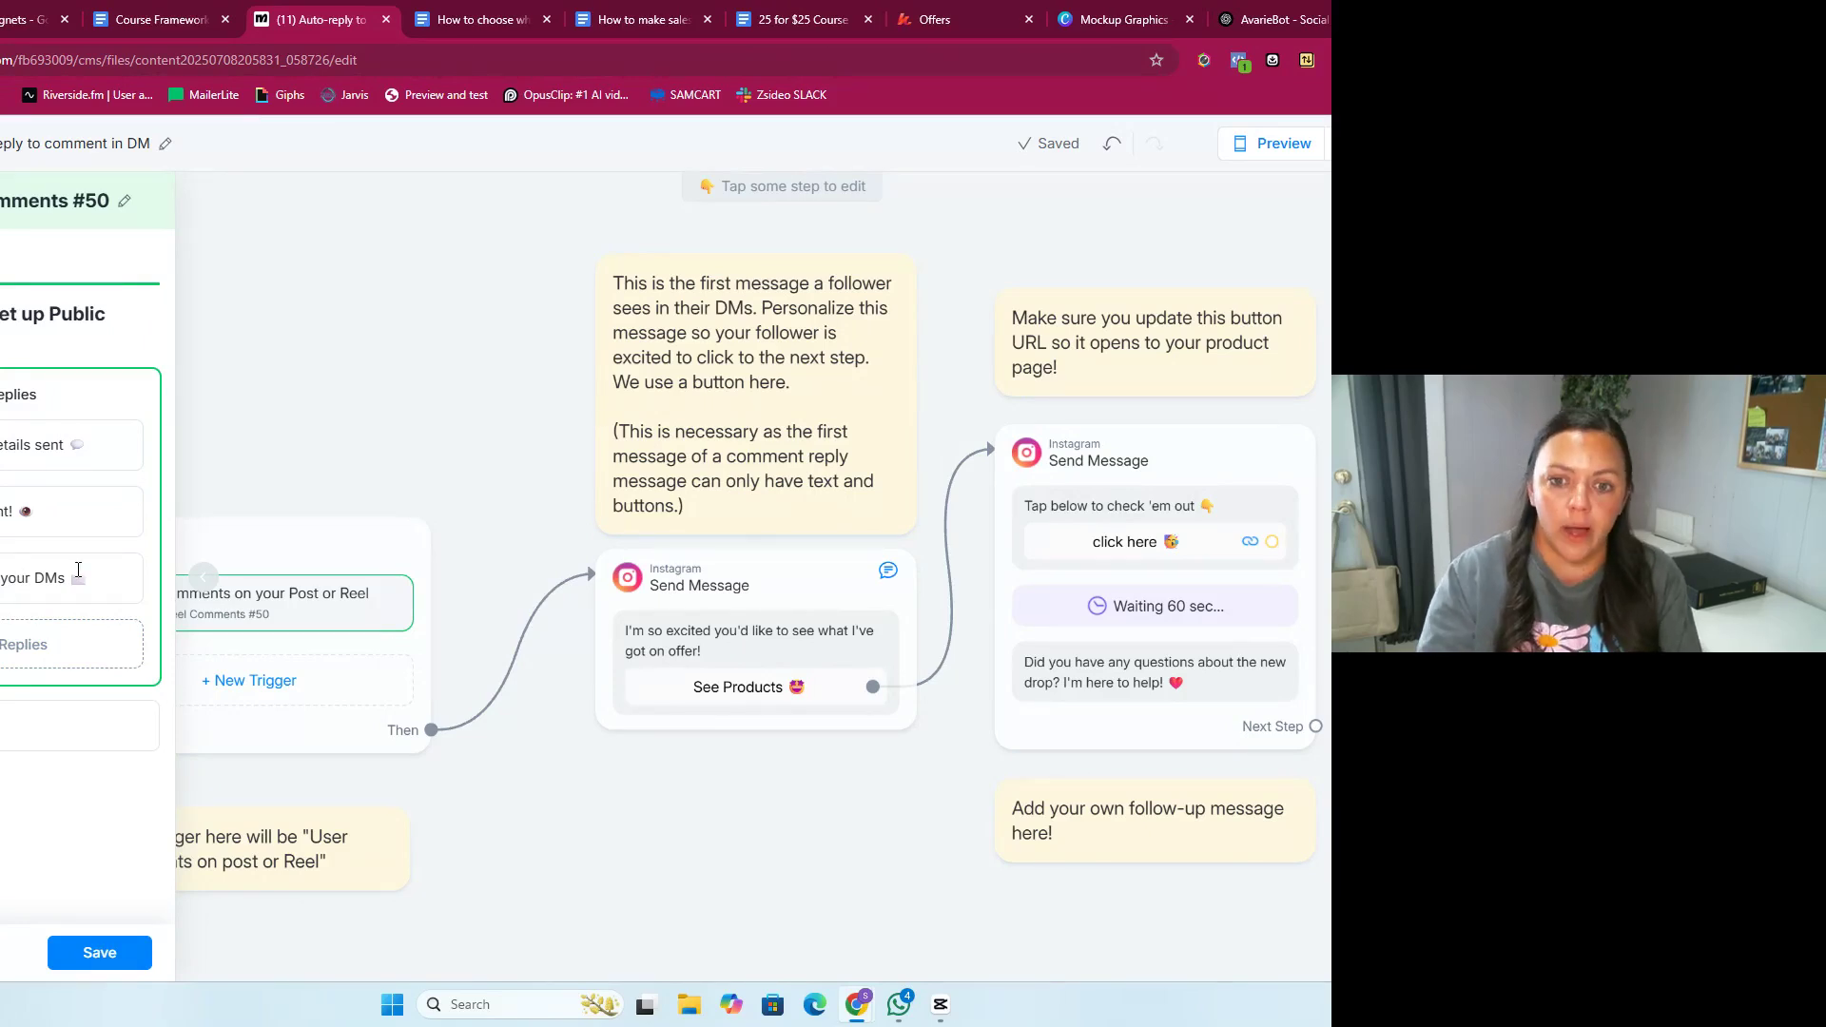
Step: Remove the emoji from the end of the second public reply
left_click(42, 445)
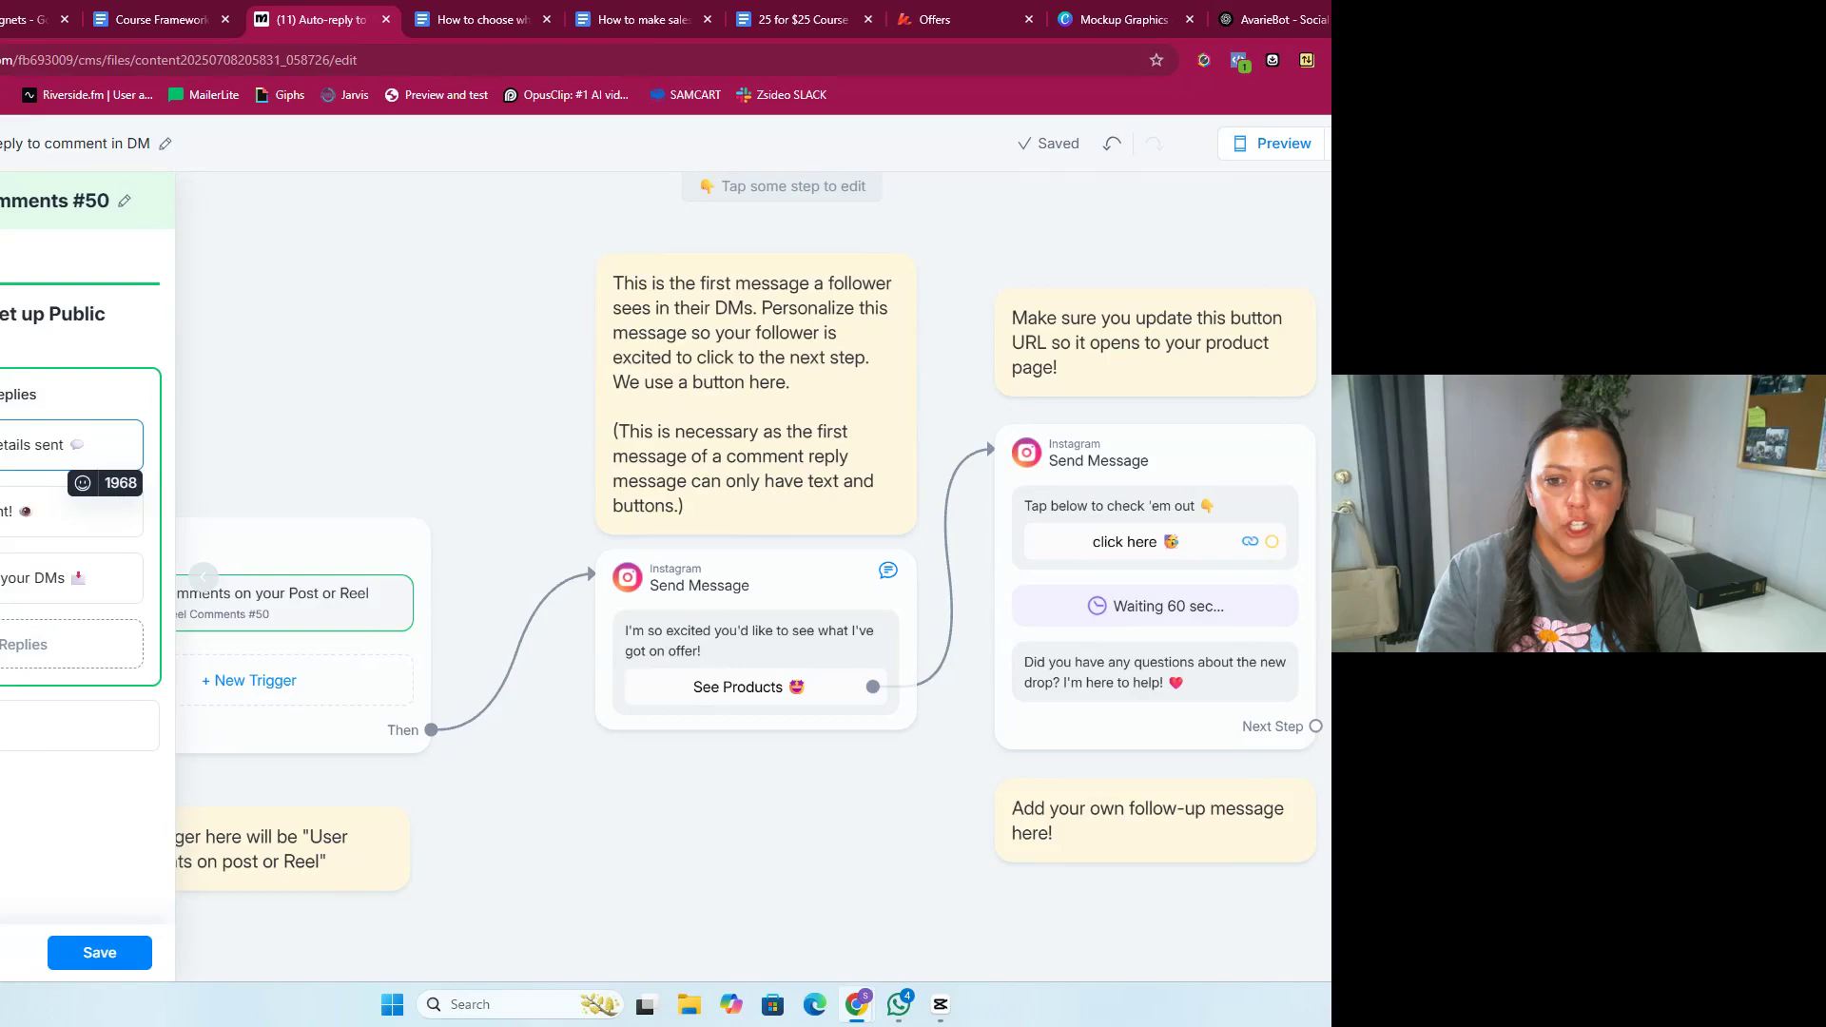
key("ctrl+a")
left_click(40, 511)
double_click(5, 573)
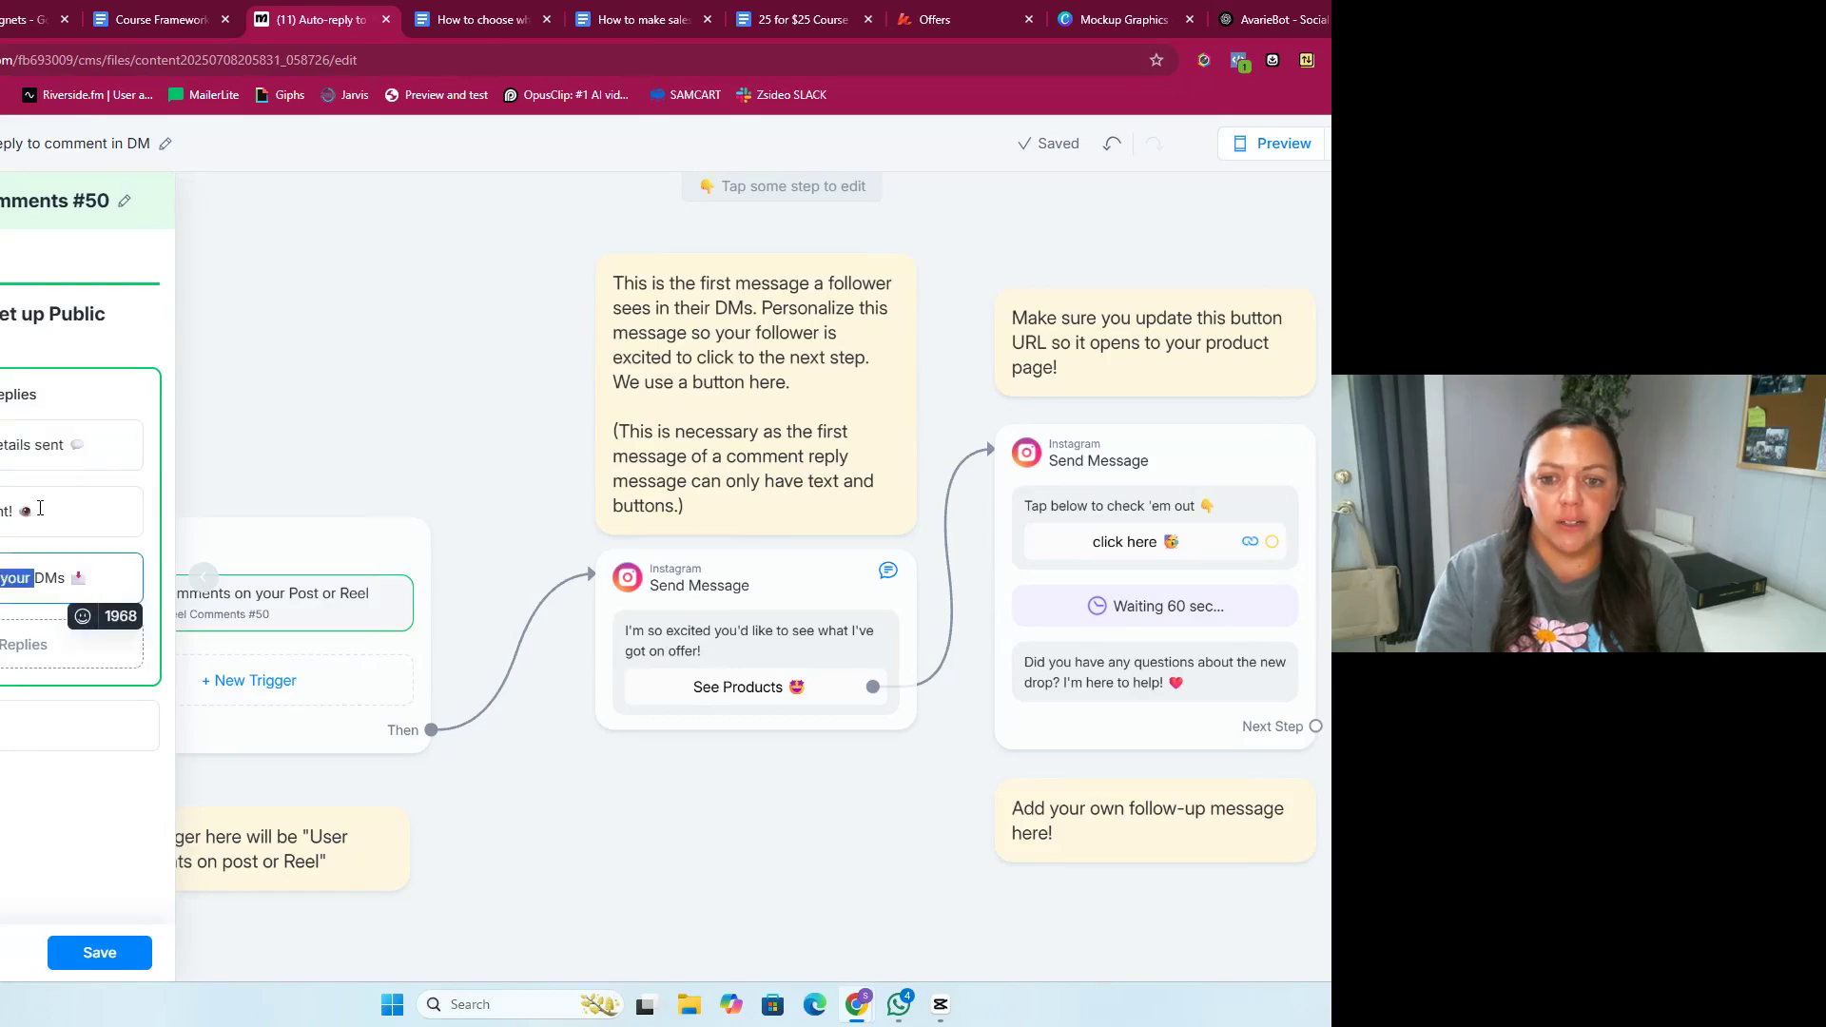
left_click(41, 508)
key("BackSpace")
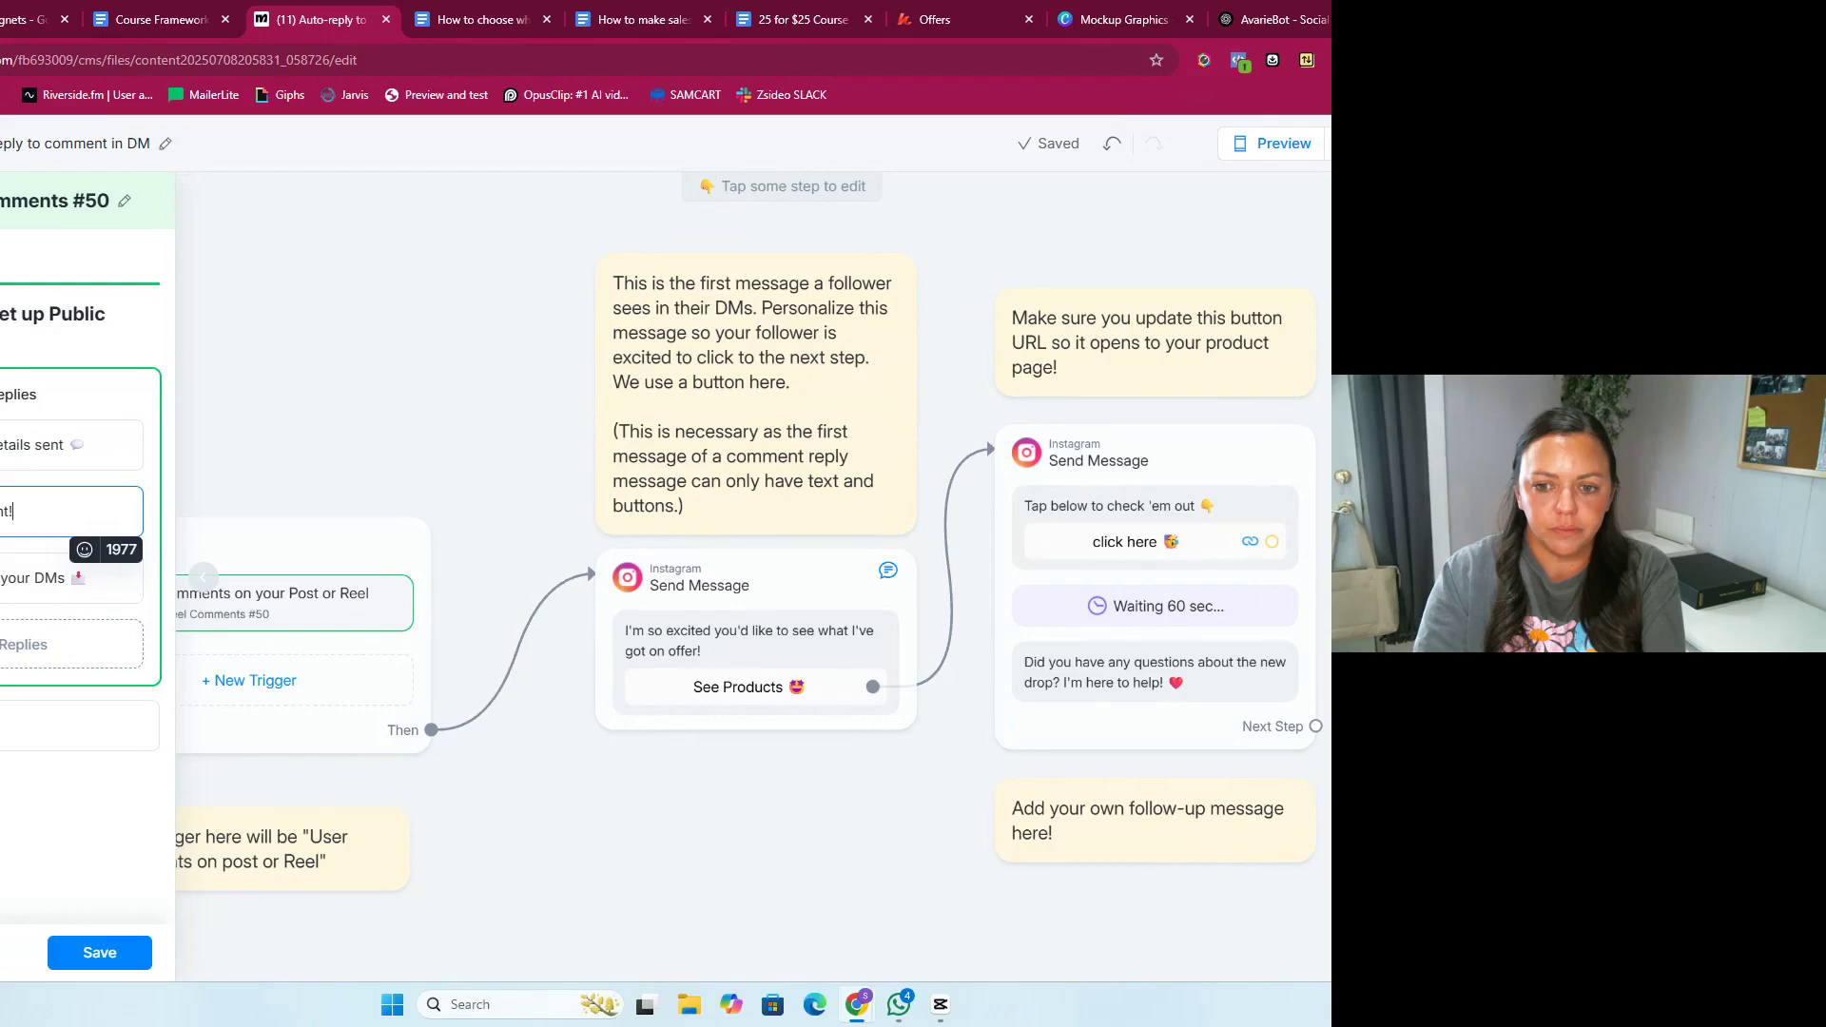
Step: Replace the third public reply with new wording that ends in "deets!"
left_click(98, 578)
left_click(111, 578)
left_click(111, 578)
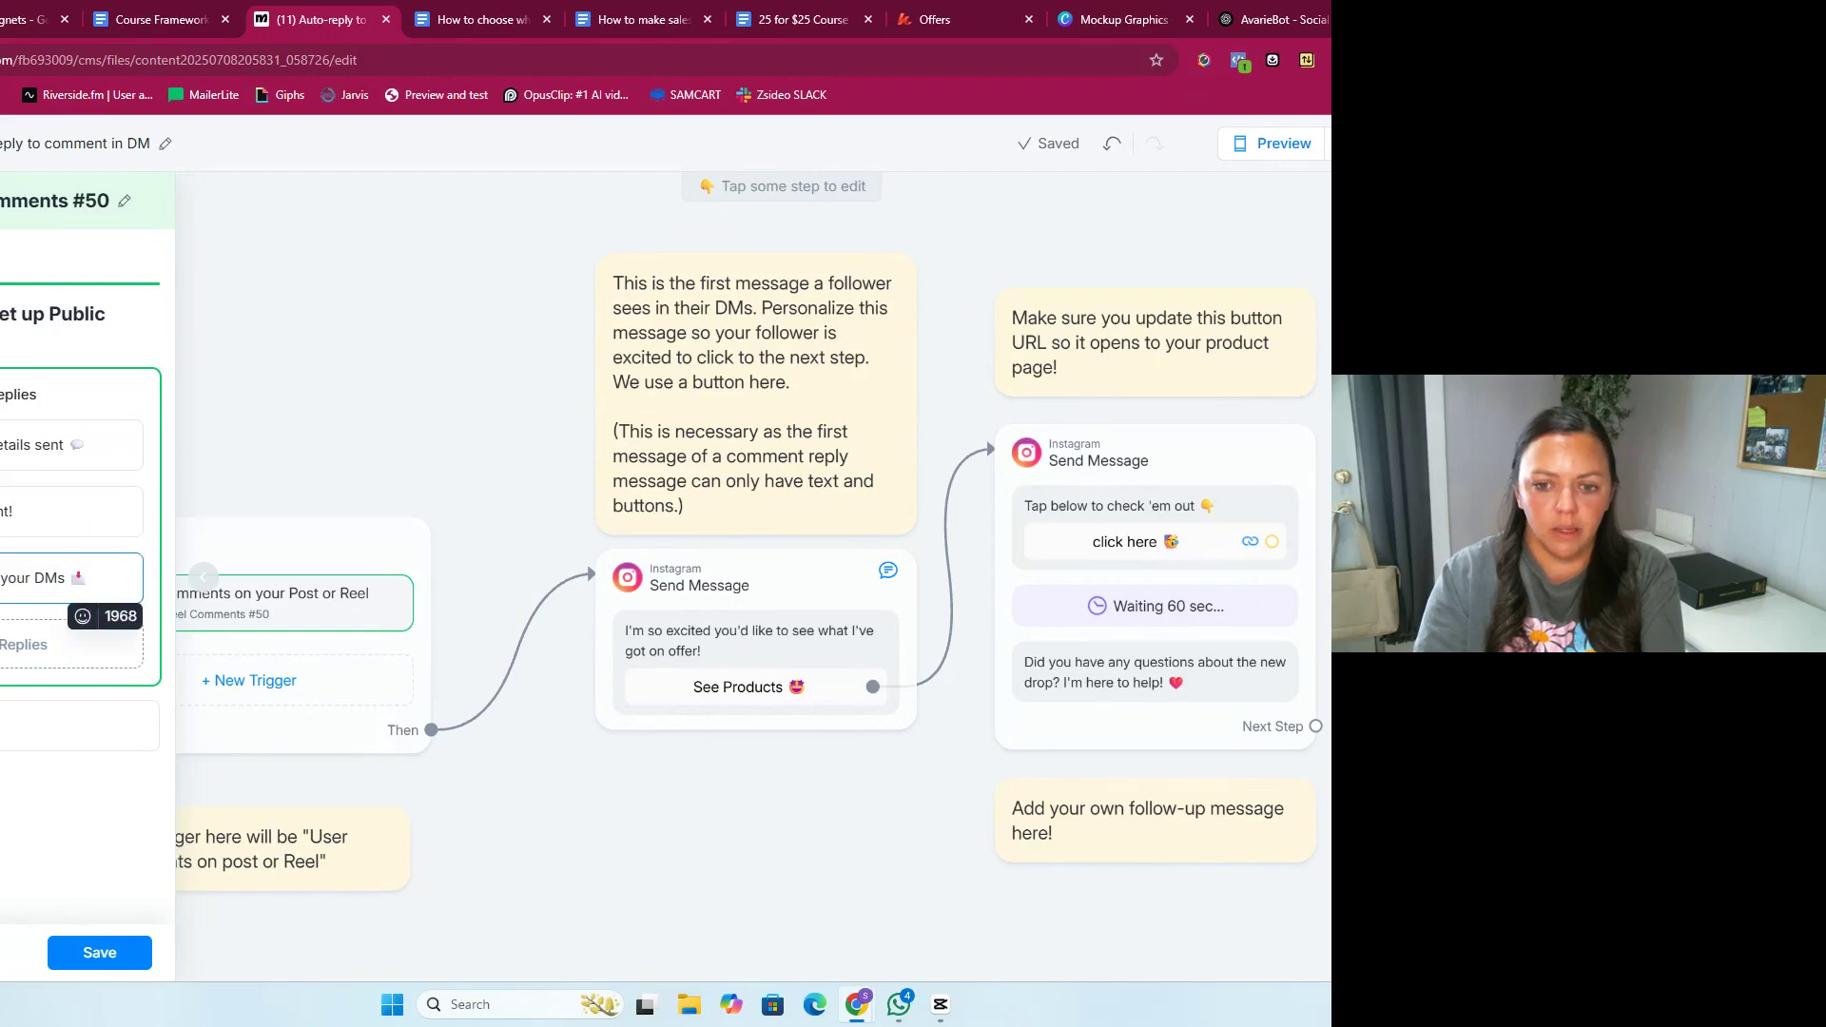
key("ctrl+a")
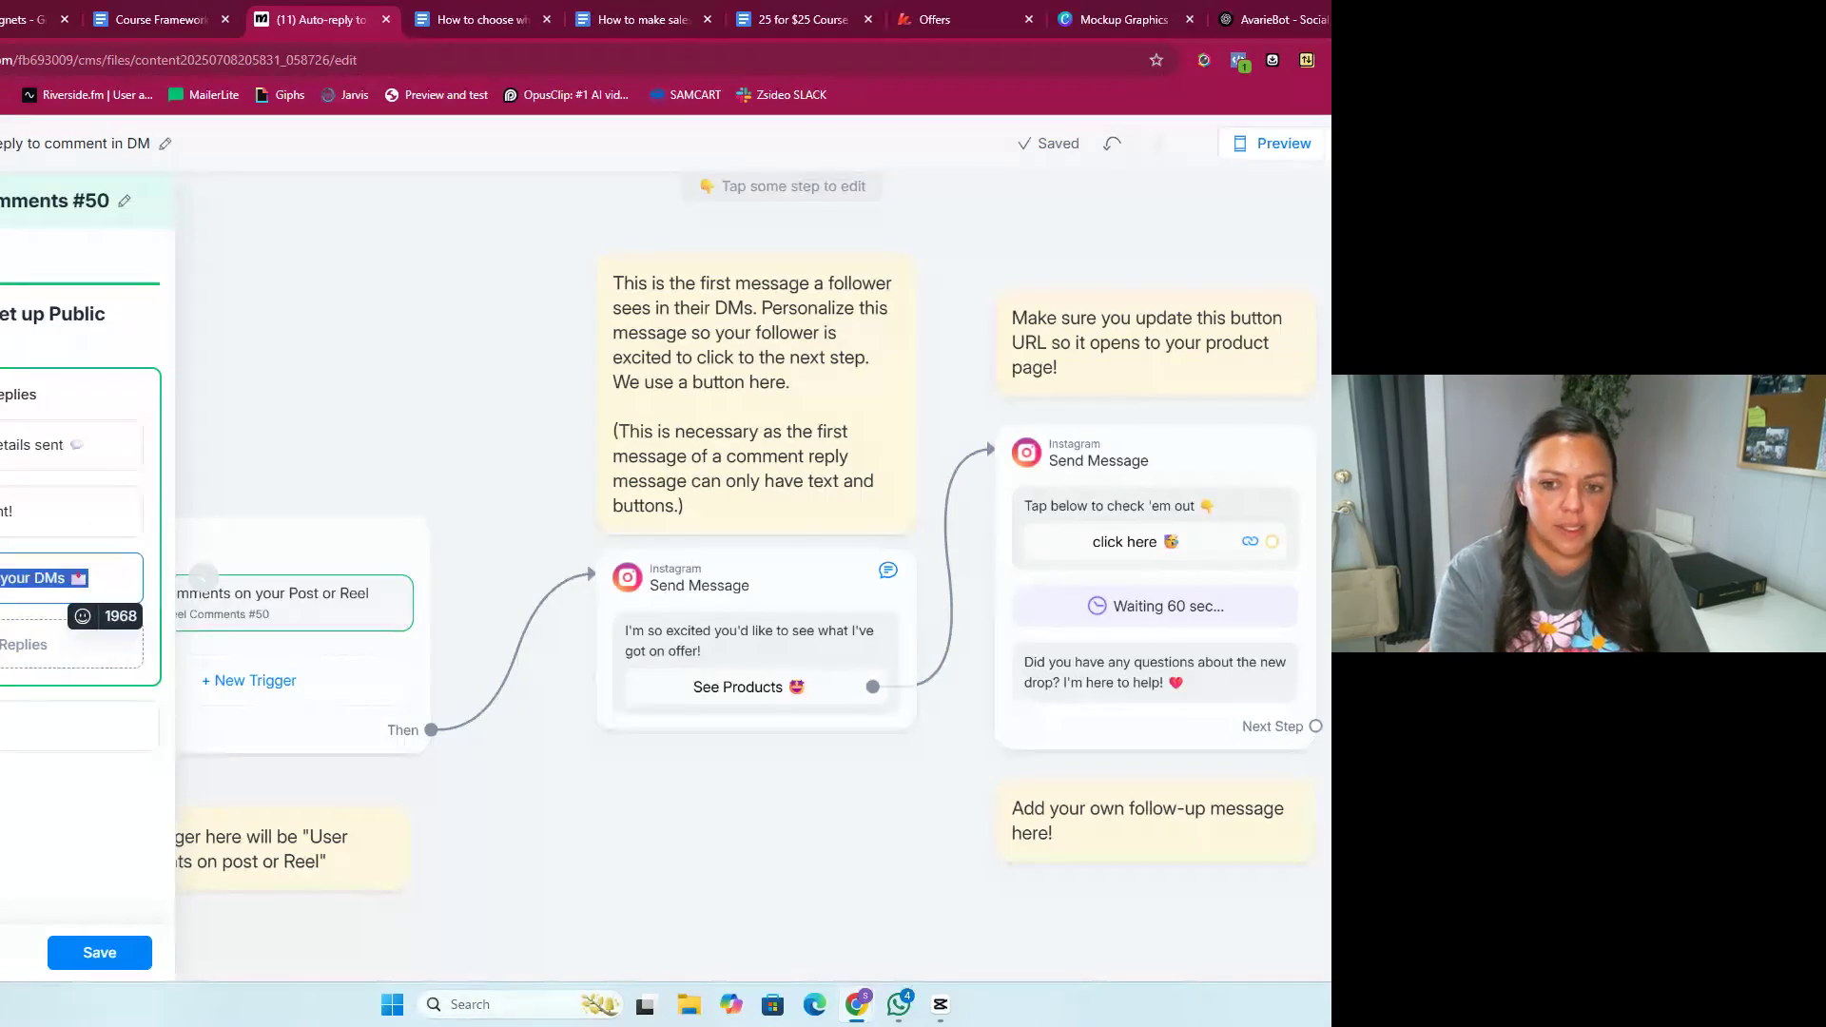
key("BackSpace")
type("deets!")
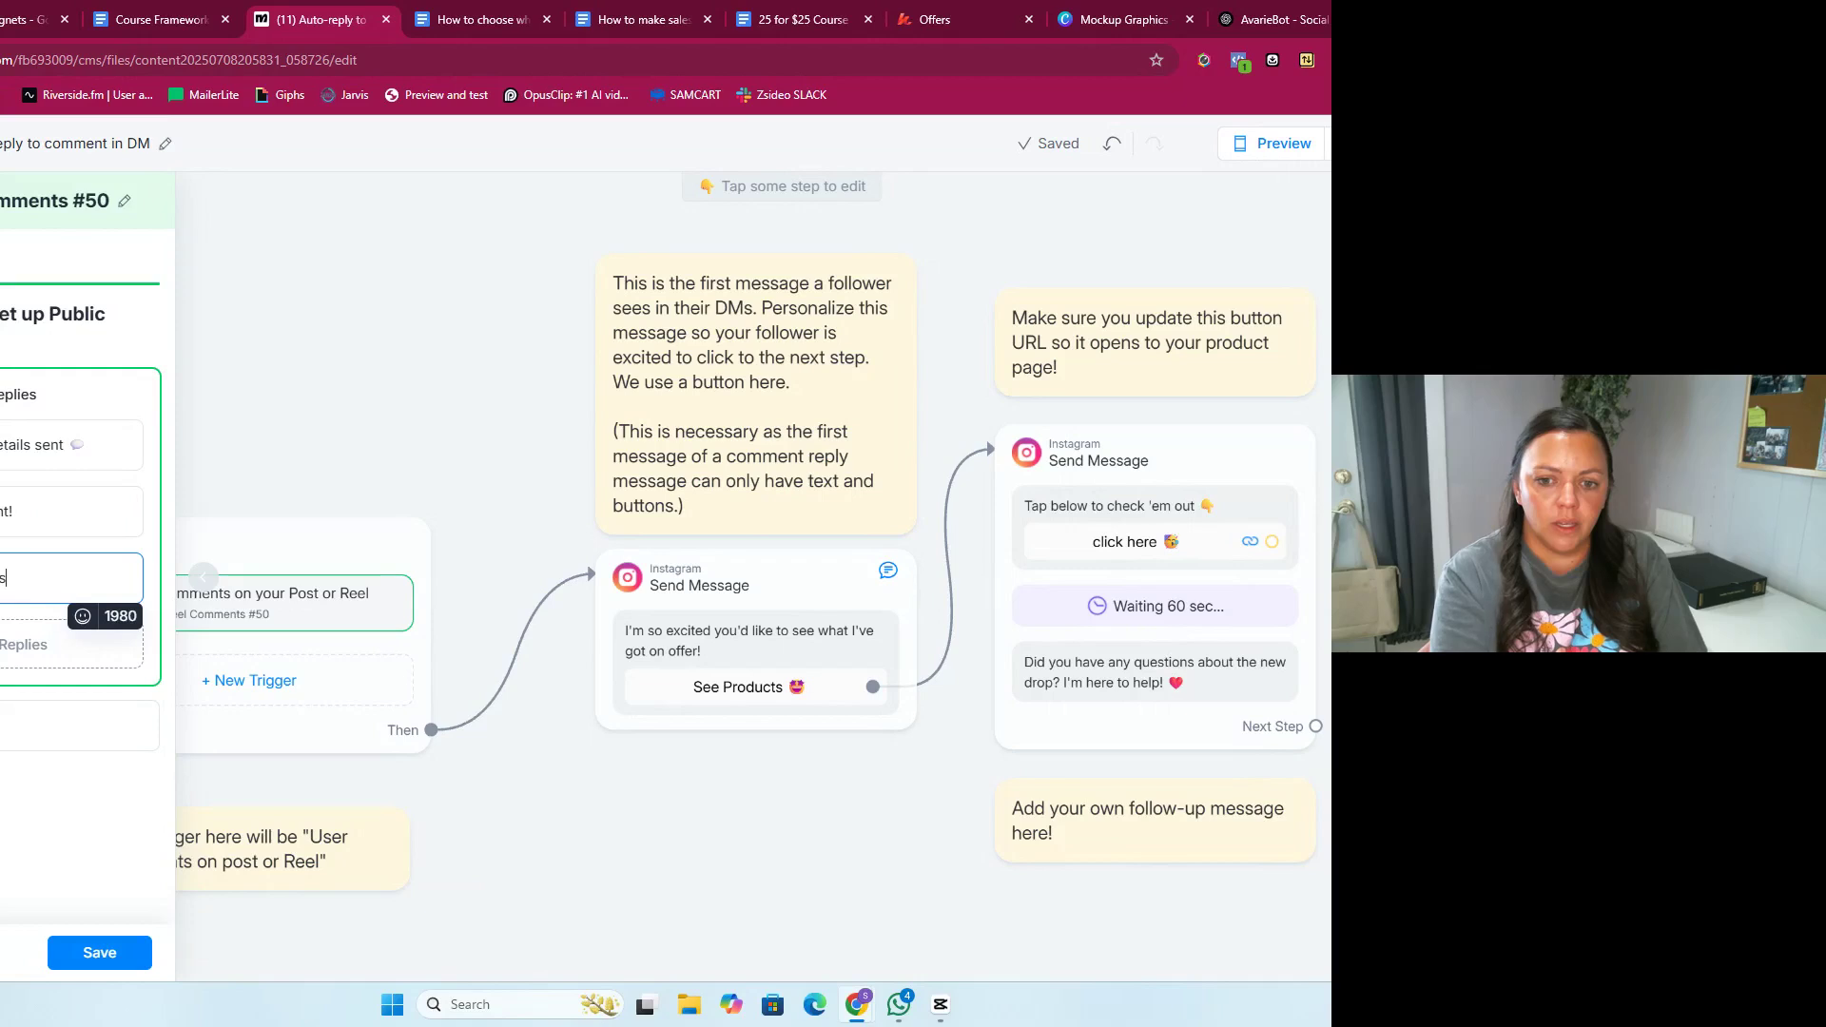
Step: Delete the closing words of the second public reply and insert a heart emoji instead
left_click(50, 520)
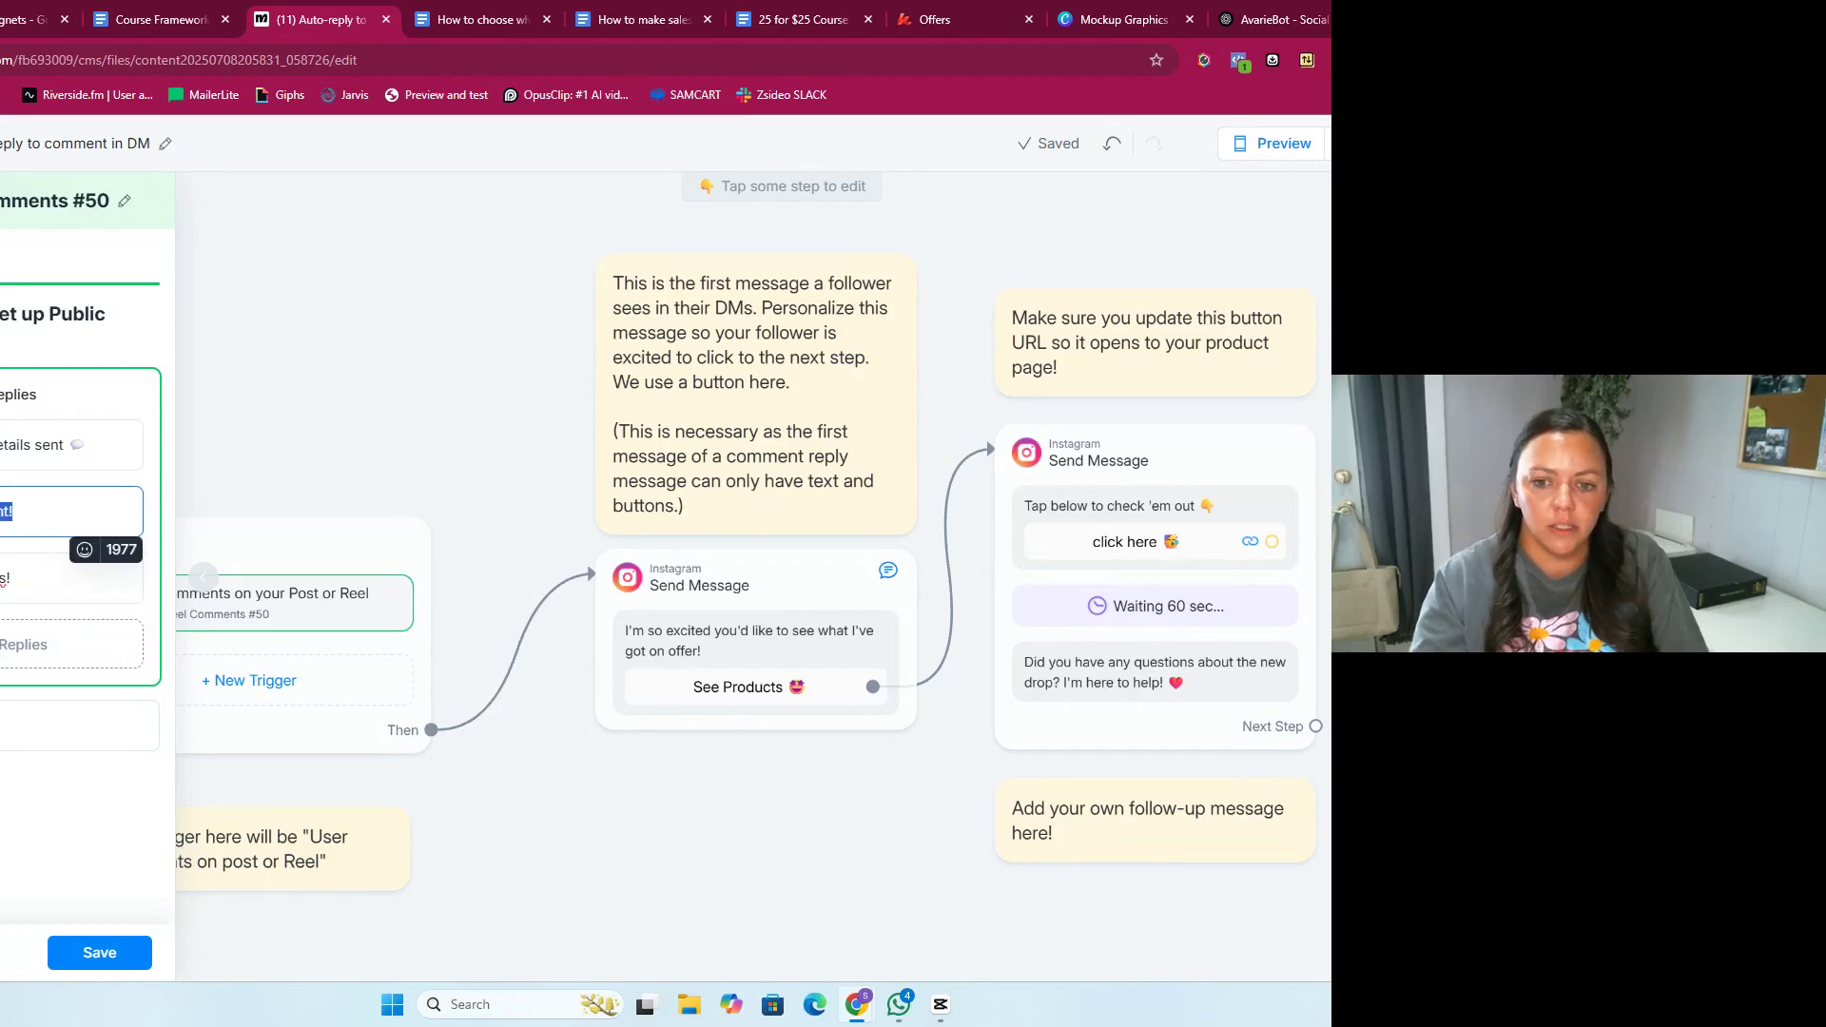
key("BackSpace")
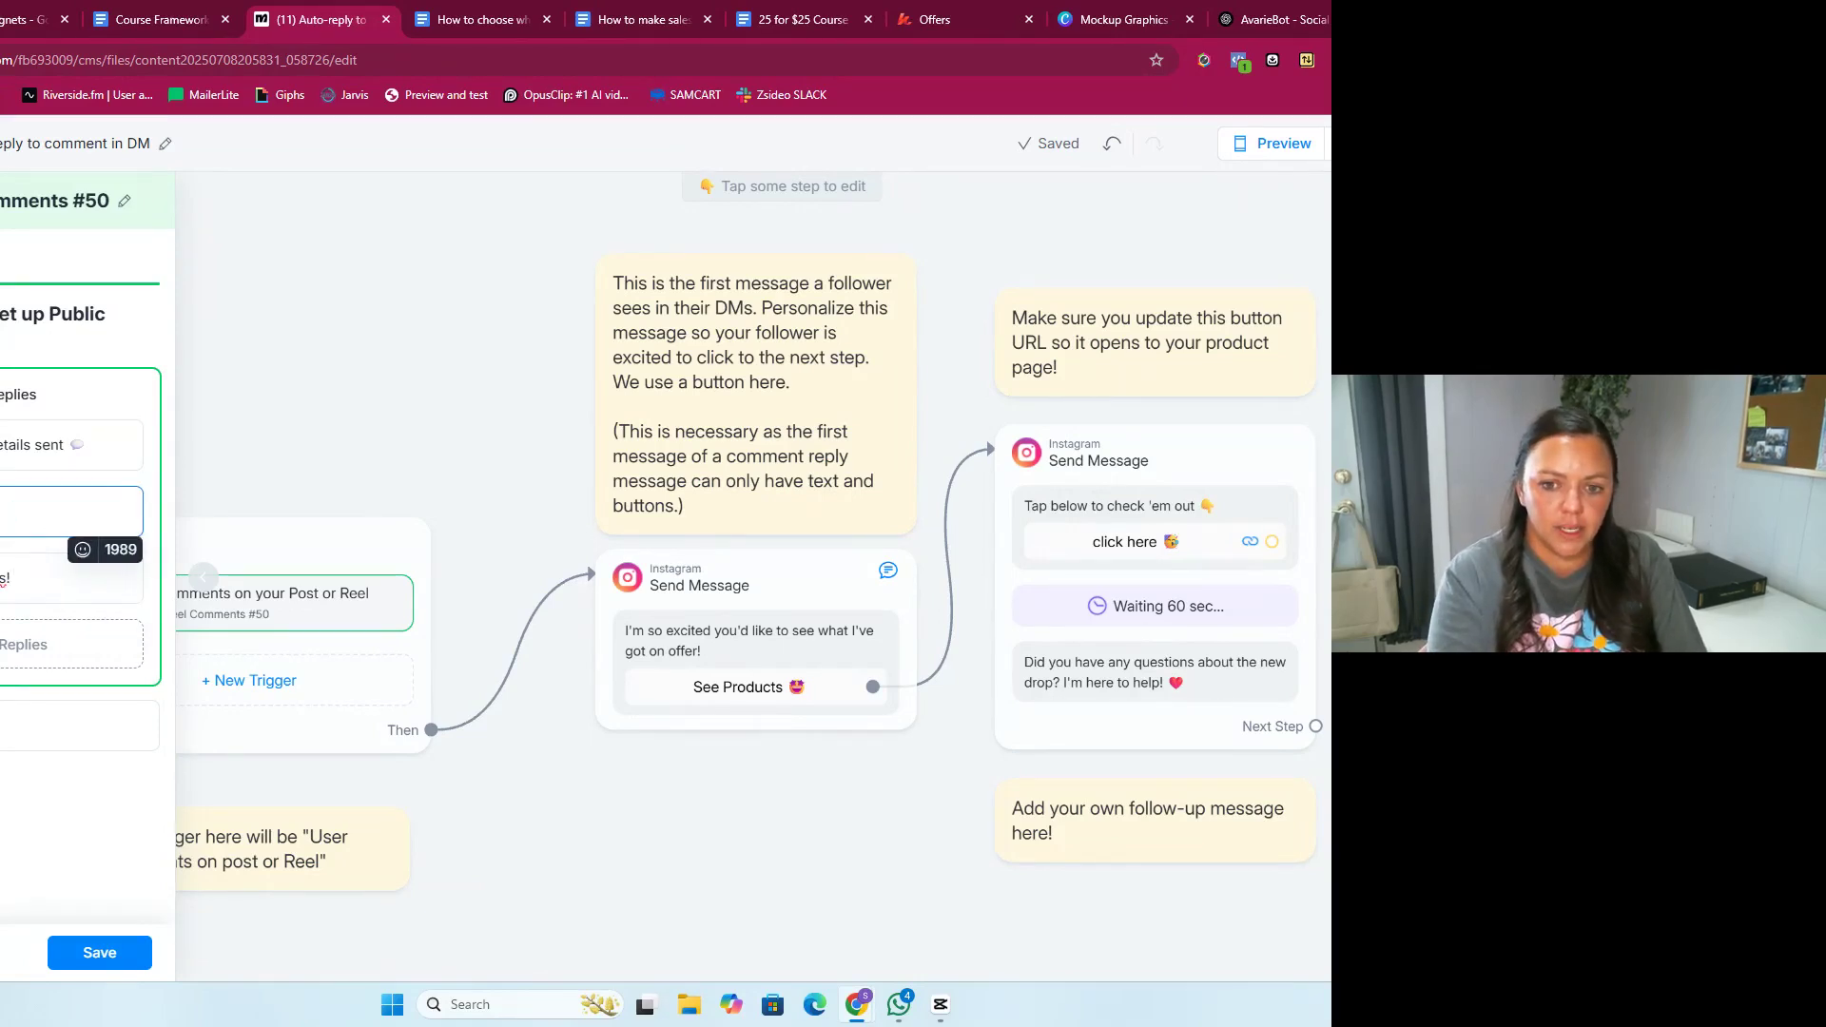
right_click(40, 522)
left_click(40, 522)
right_click(57, 519)
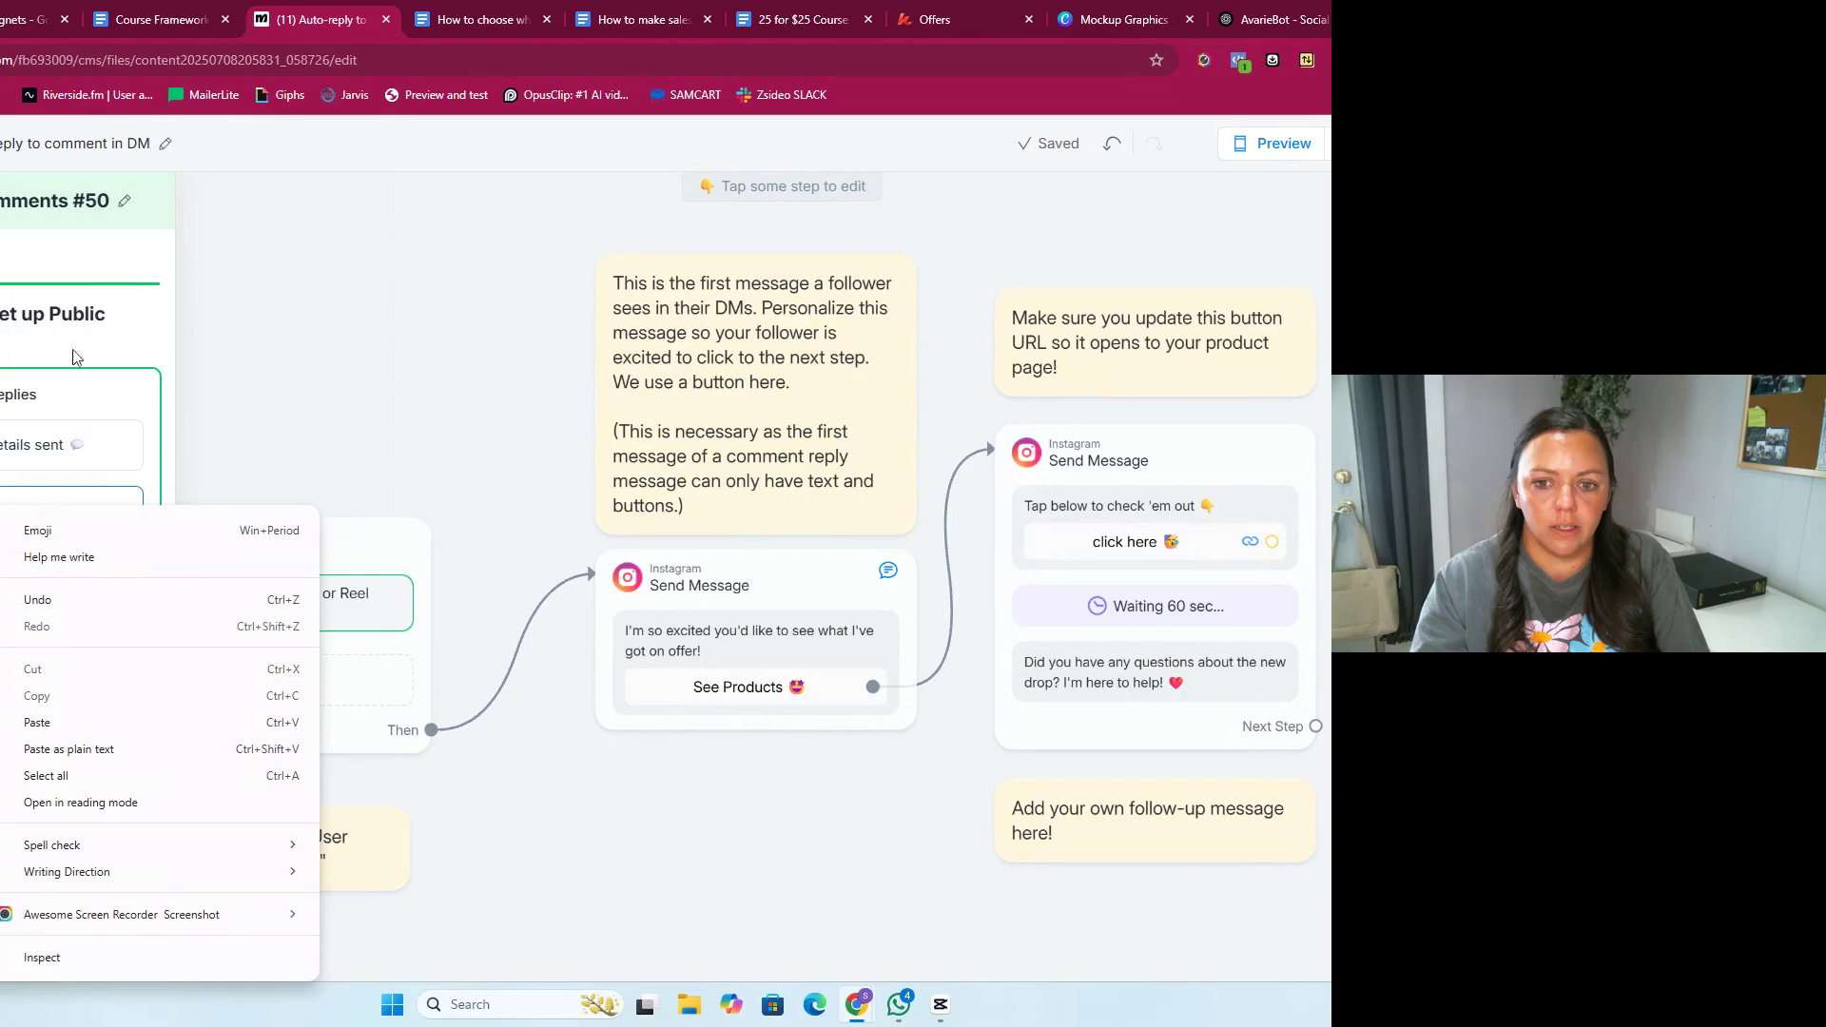
left_click(74, 539)
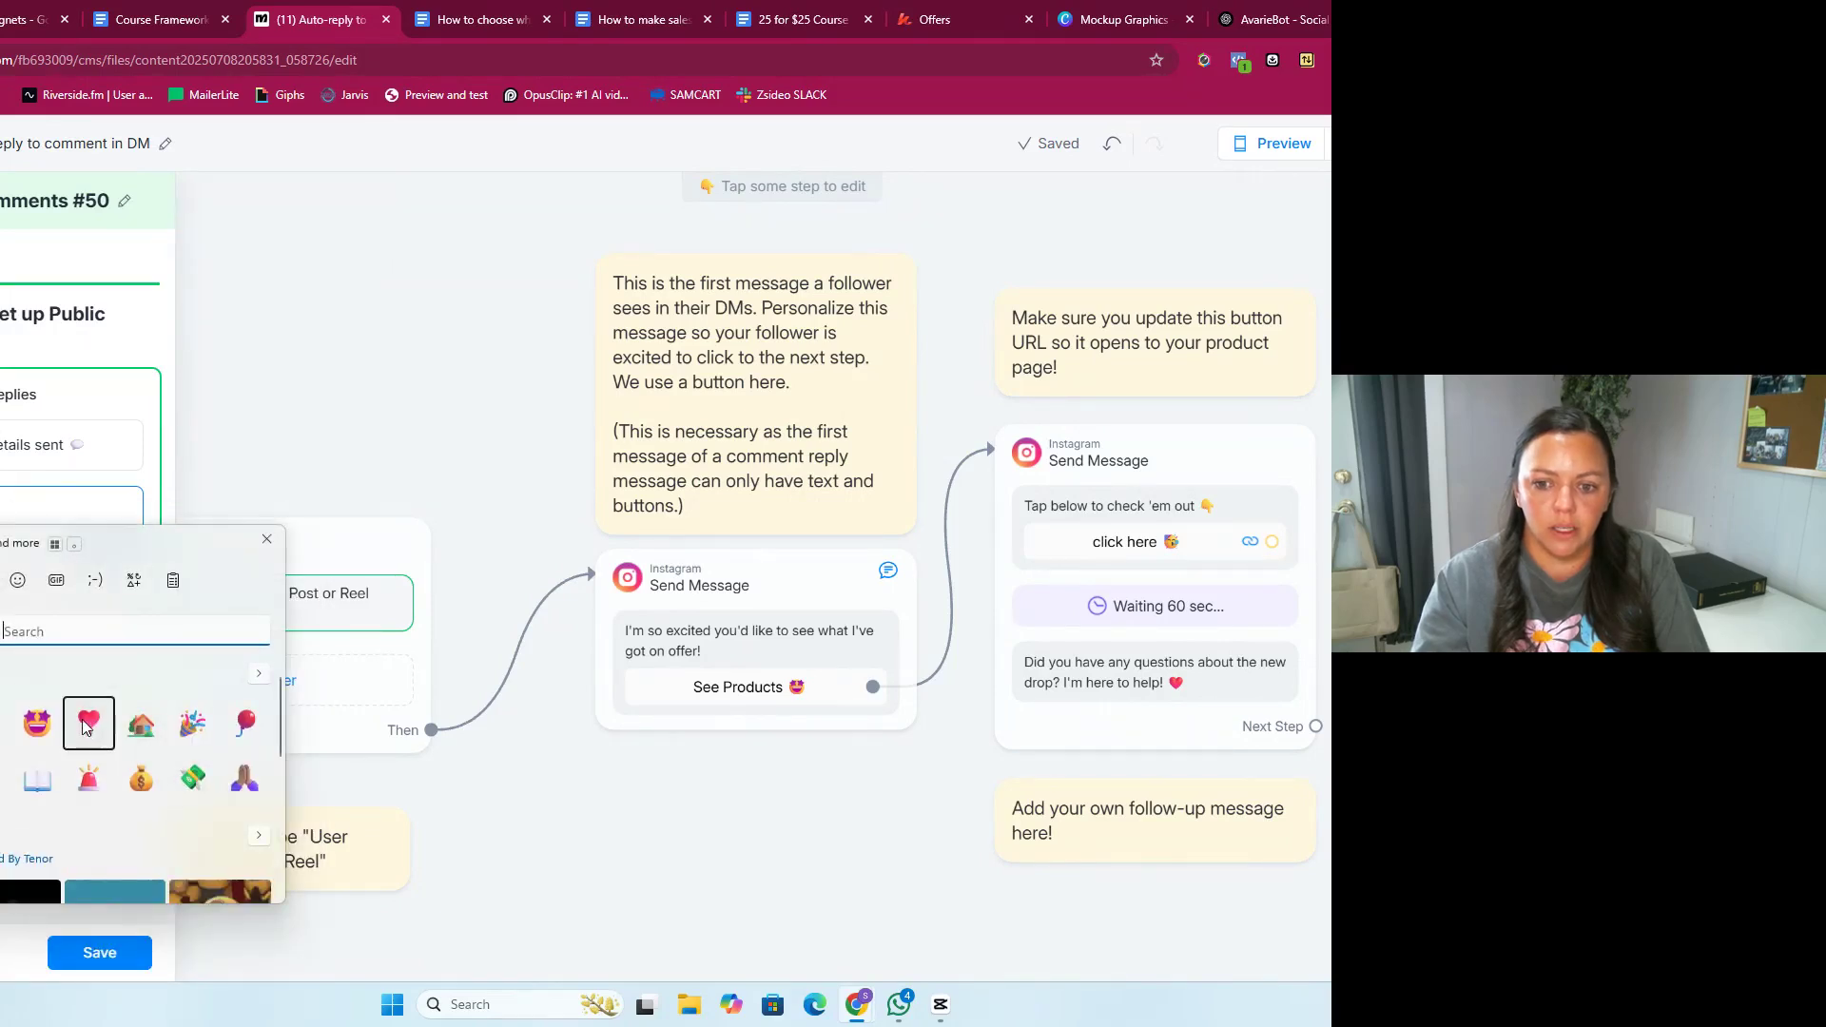
Step: Swap the emoji in the first public reply for the heart-eyes emoji, then save and close the comment trigger
triple_click(97, 438)
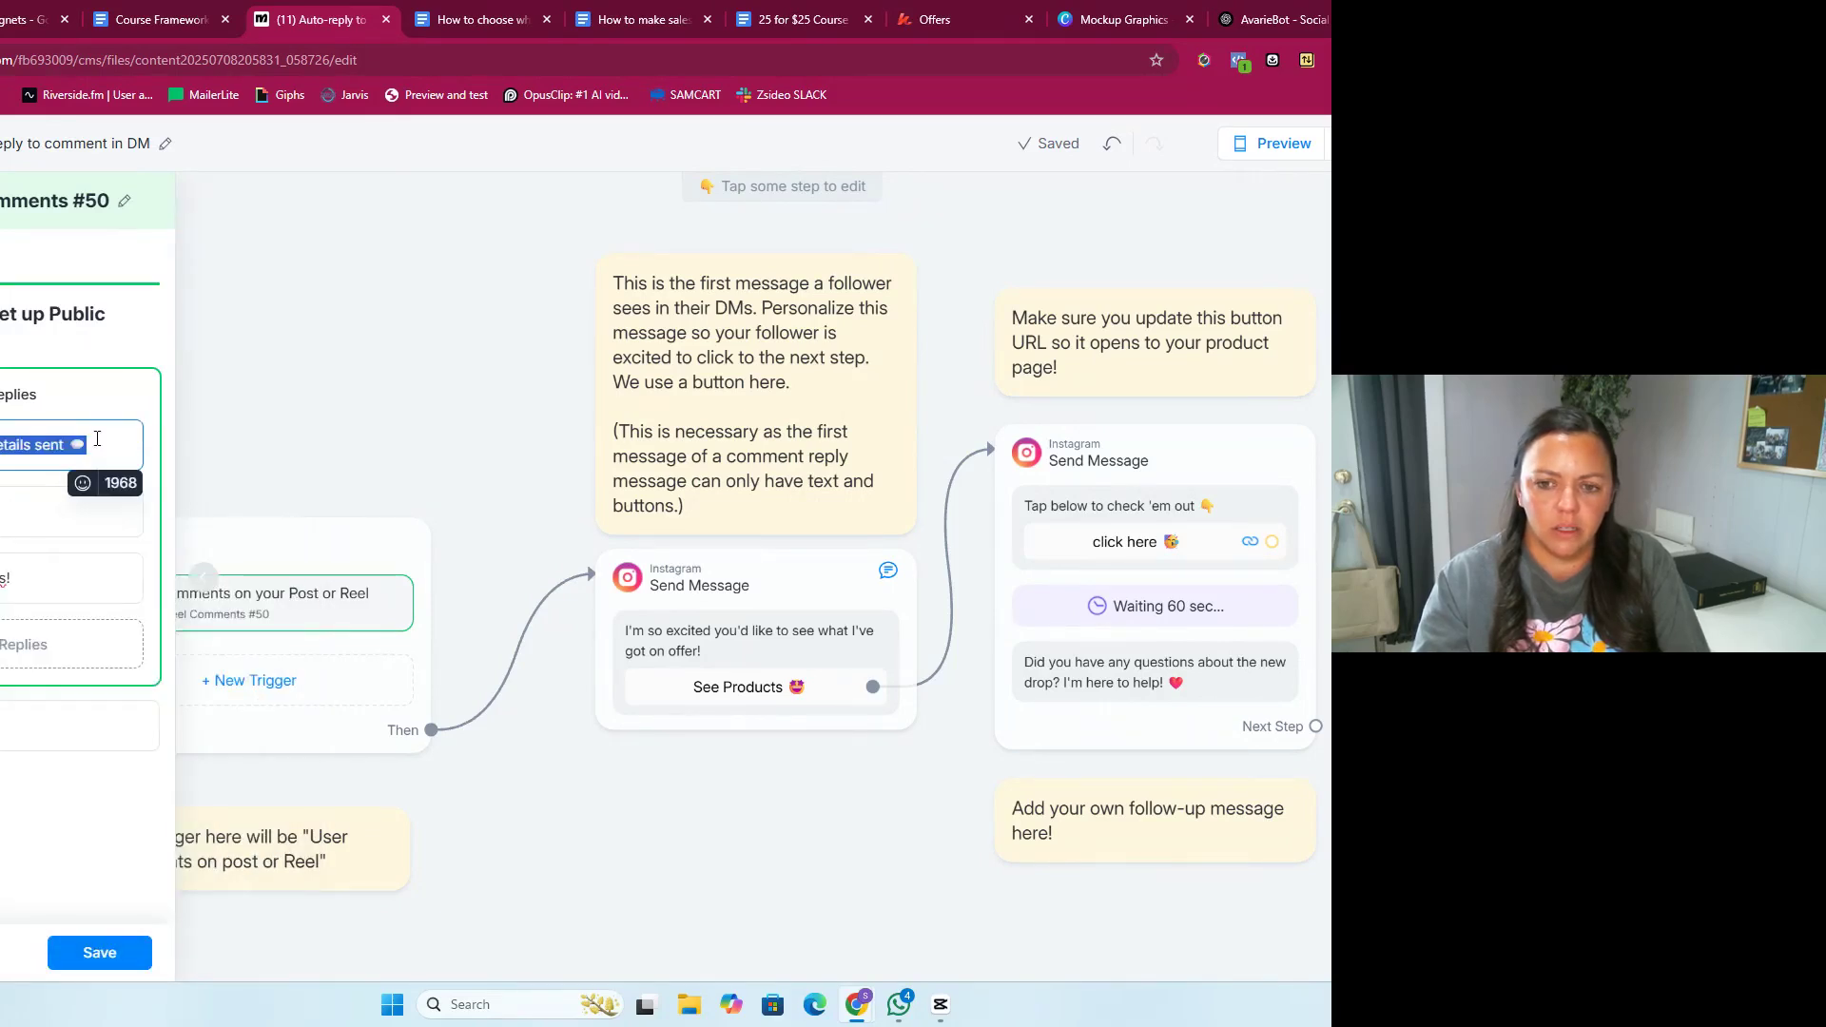
left_click(97, 439)
right_click(97, 438)
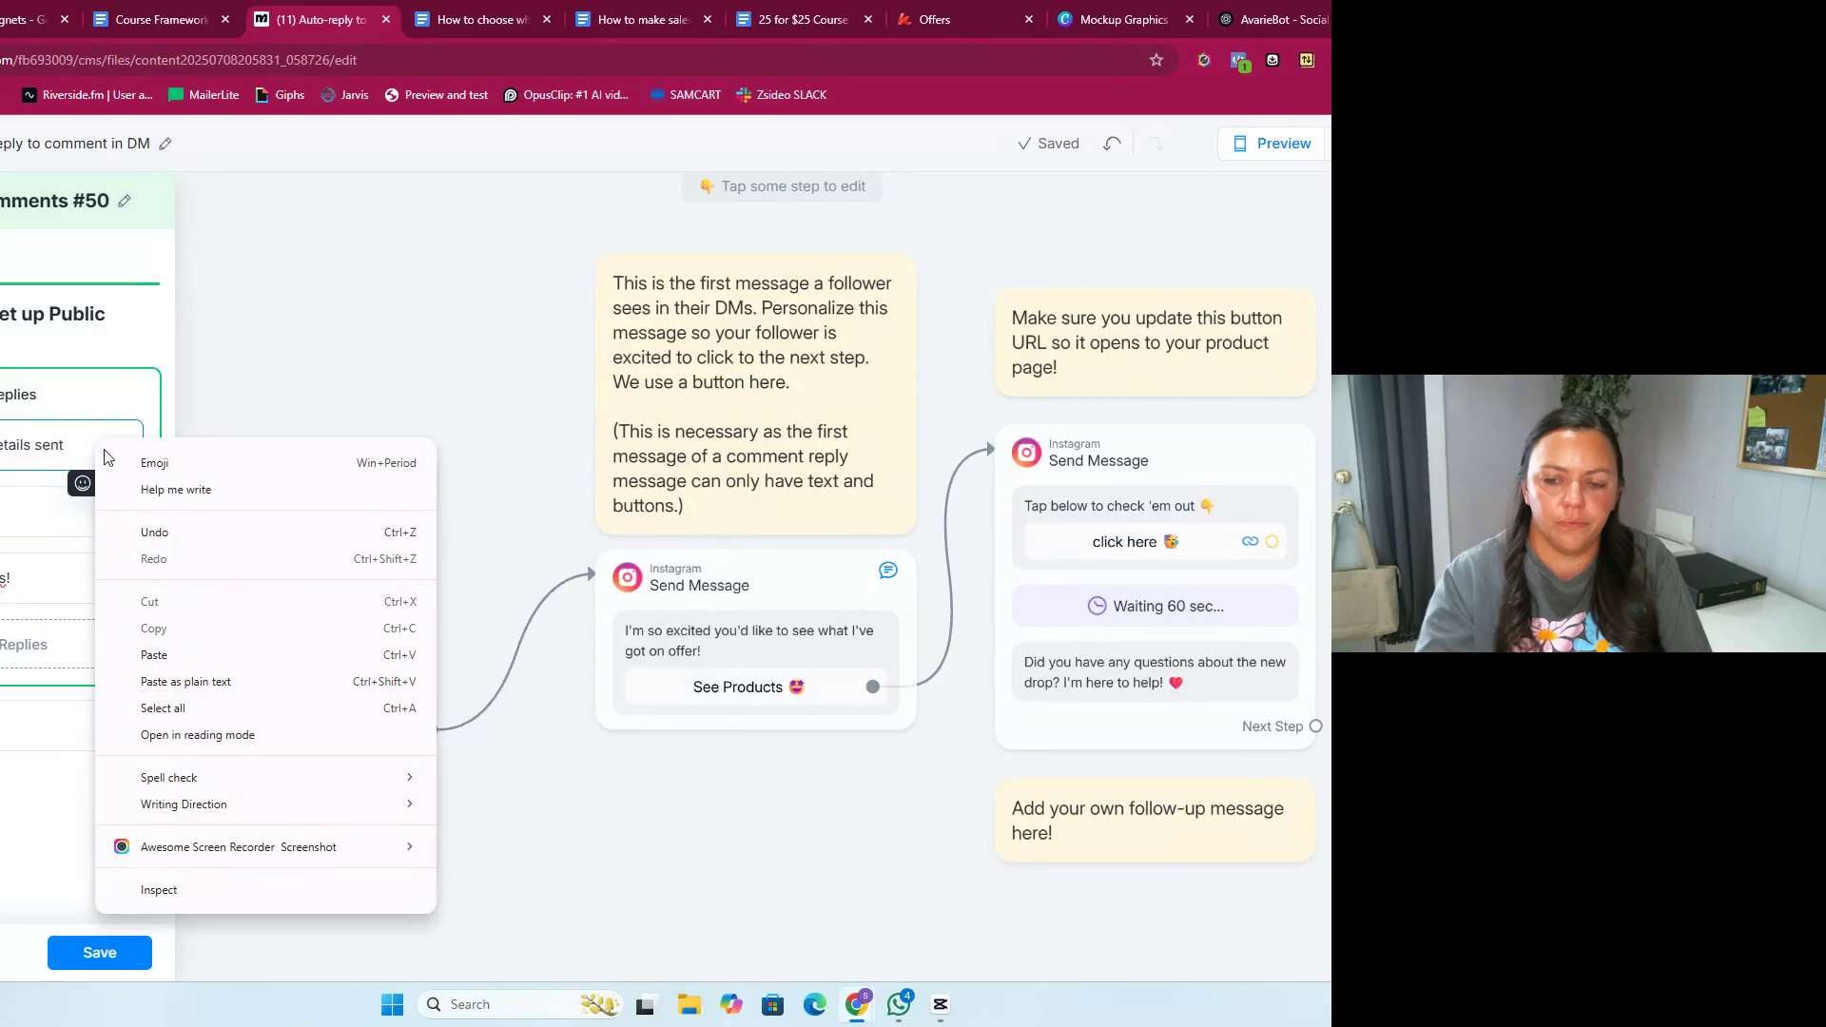
left_click(128, 462)
left_click(211, 656)
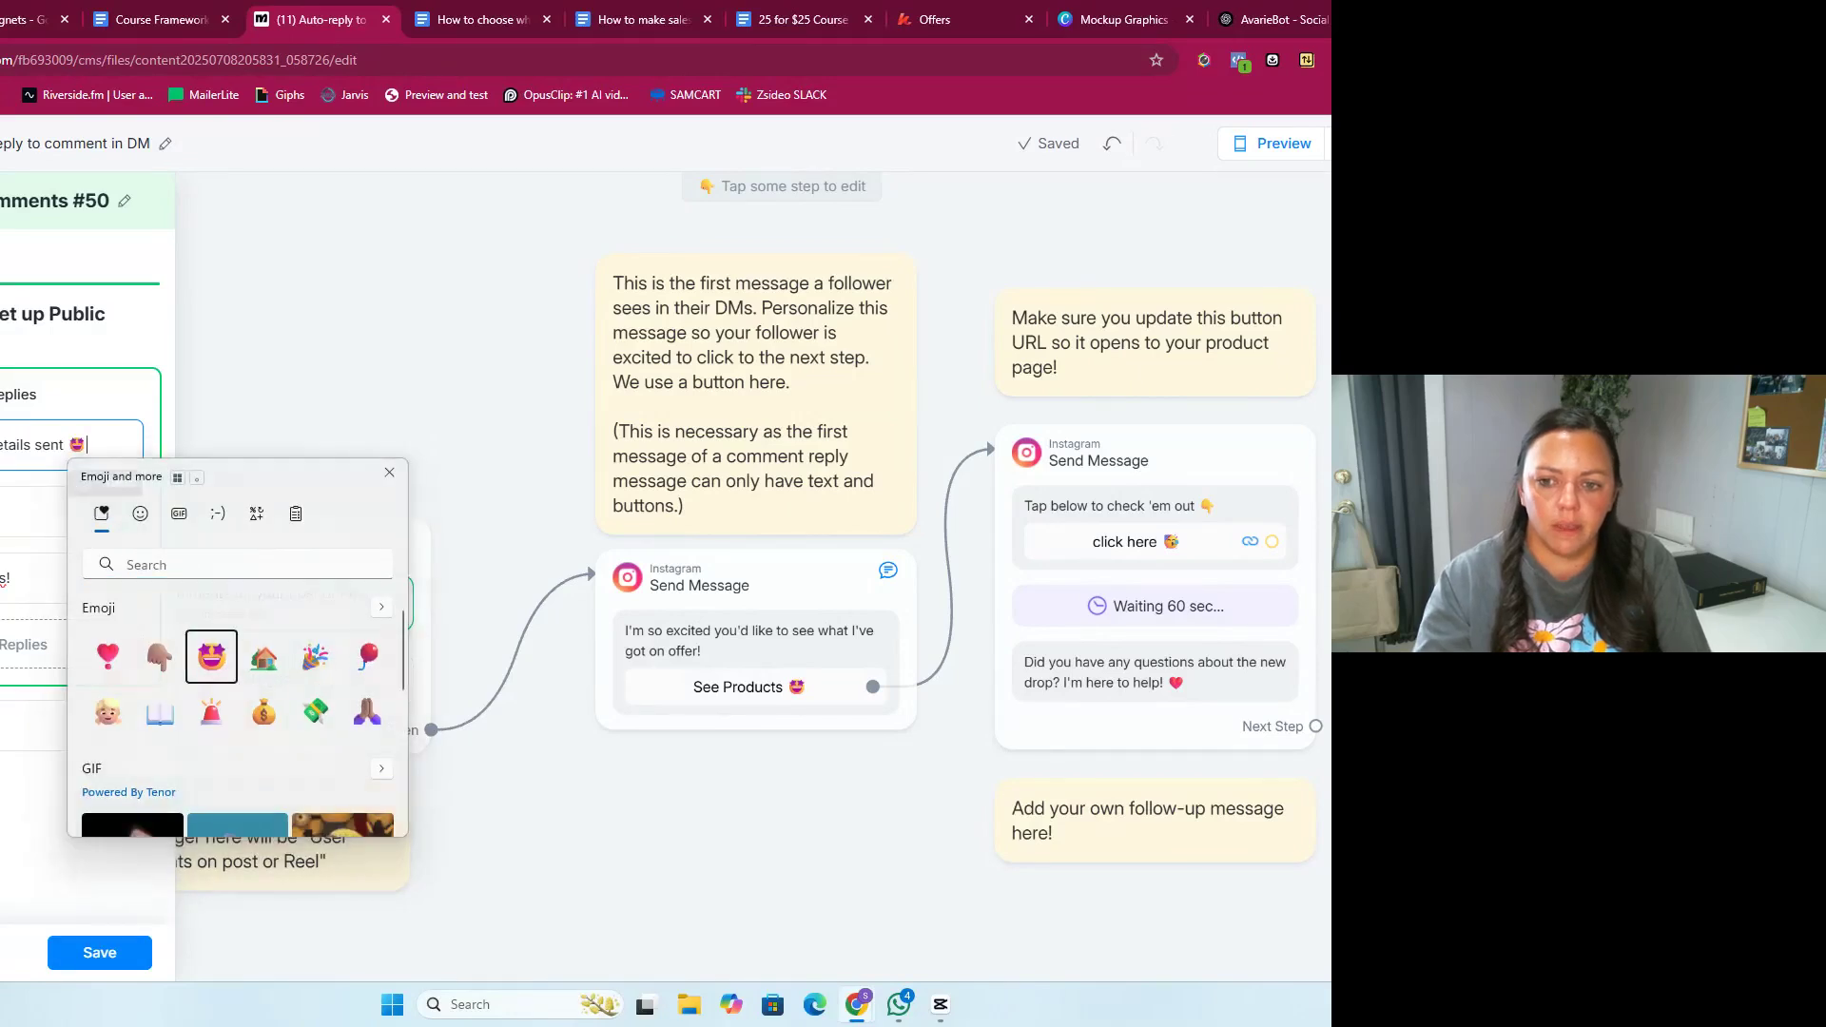
left_click(122, 956)
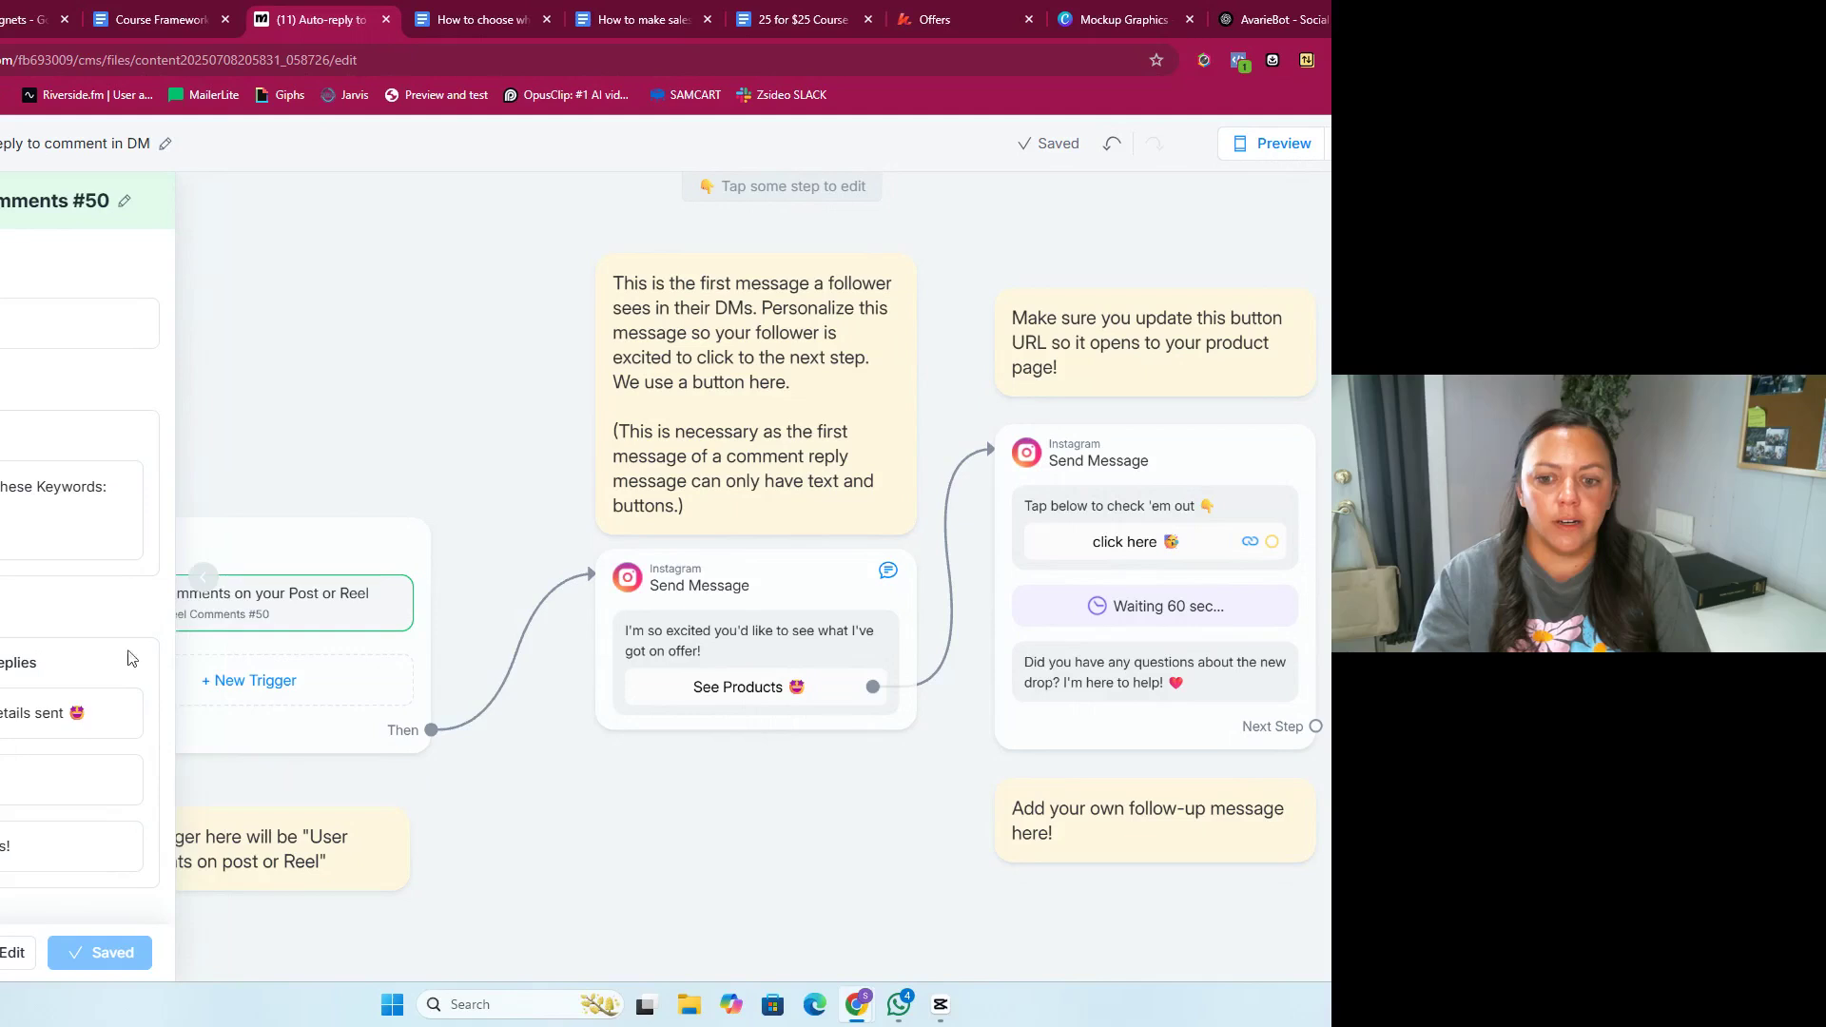
left_click(656, 870)
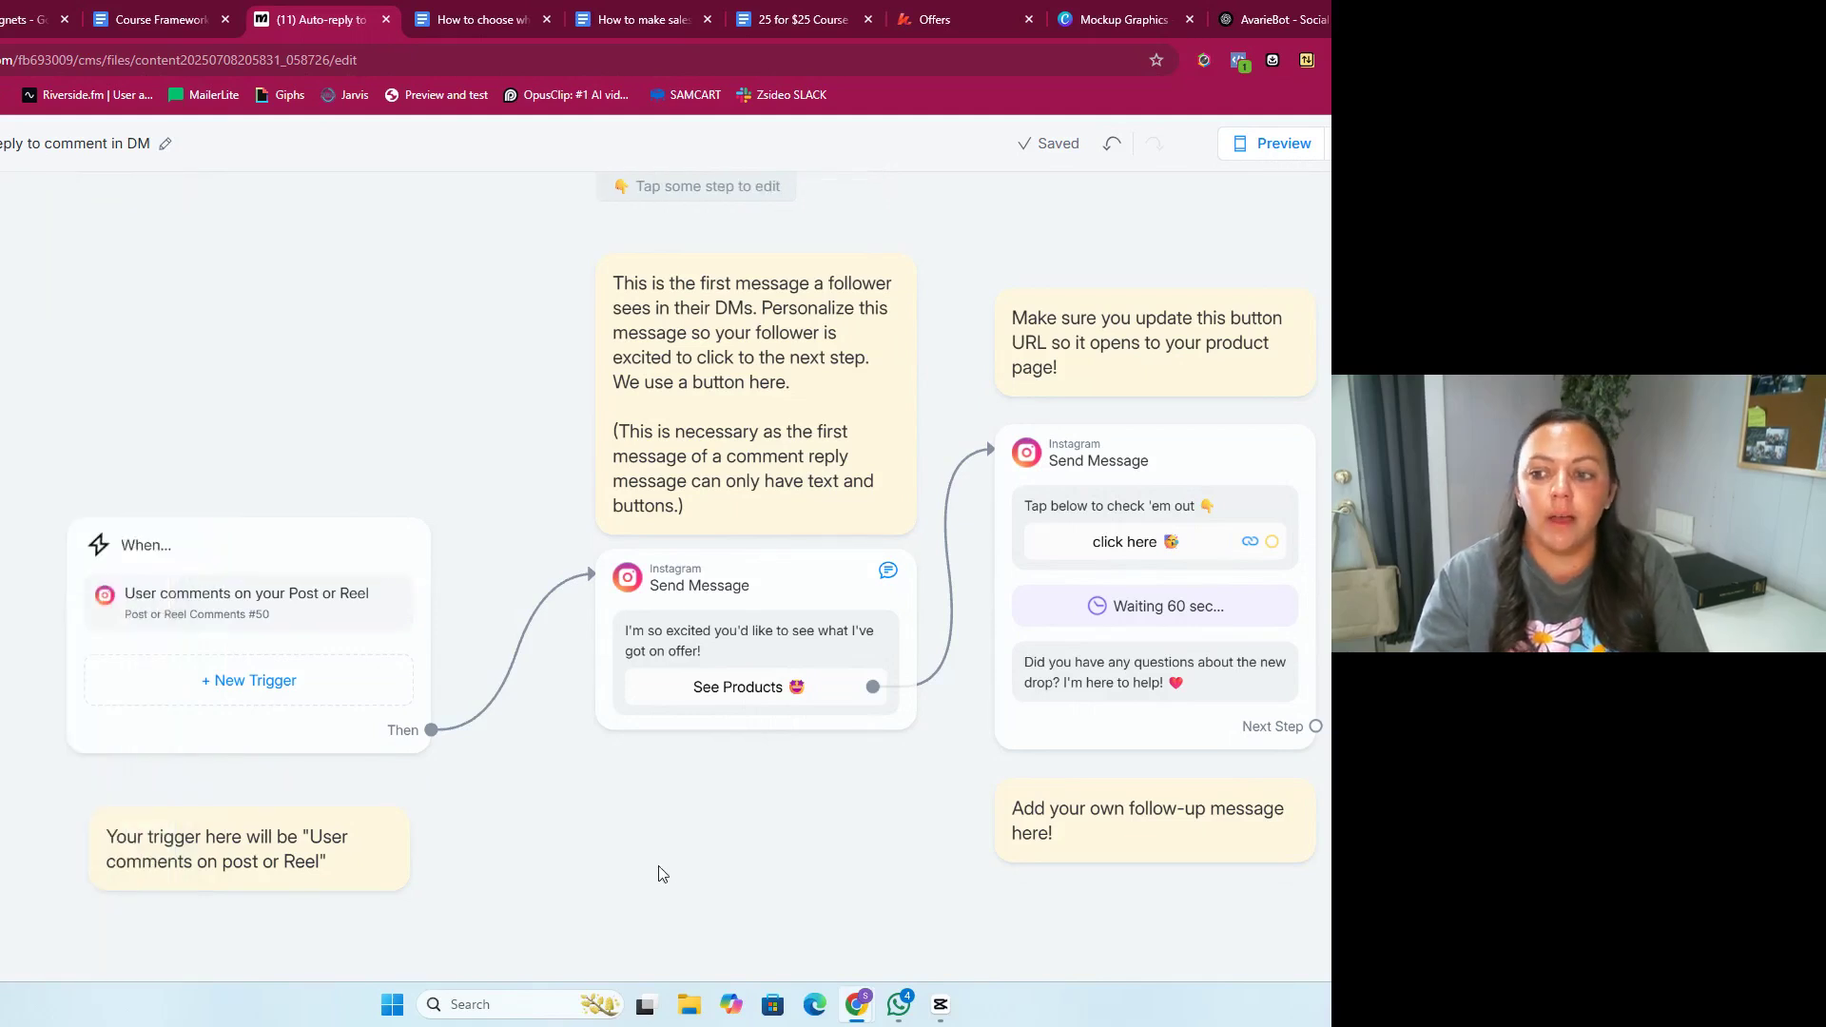
Step: Rewrite the first DM as "Hey! Thanks for commenting on my post! Just confirming, you wanted my free messaging guide, right?" and remove its See Products button
left_click(723, 633)
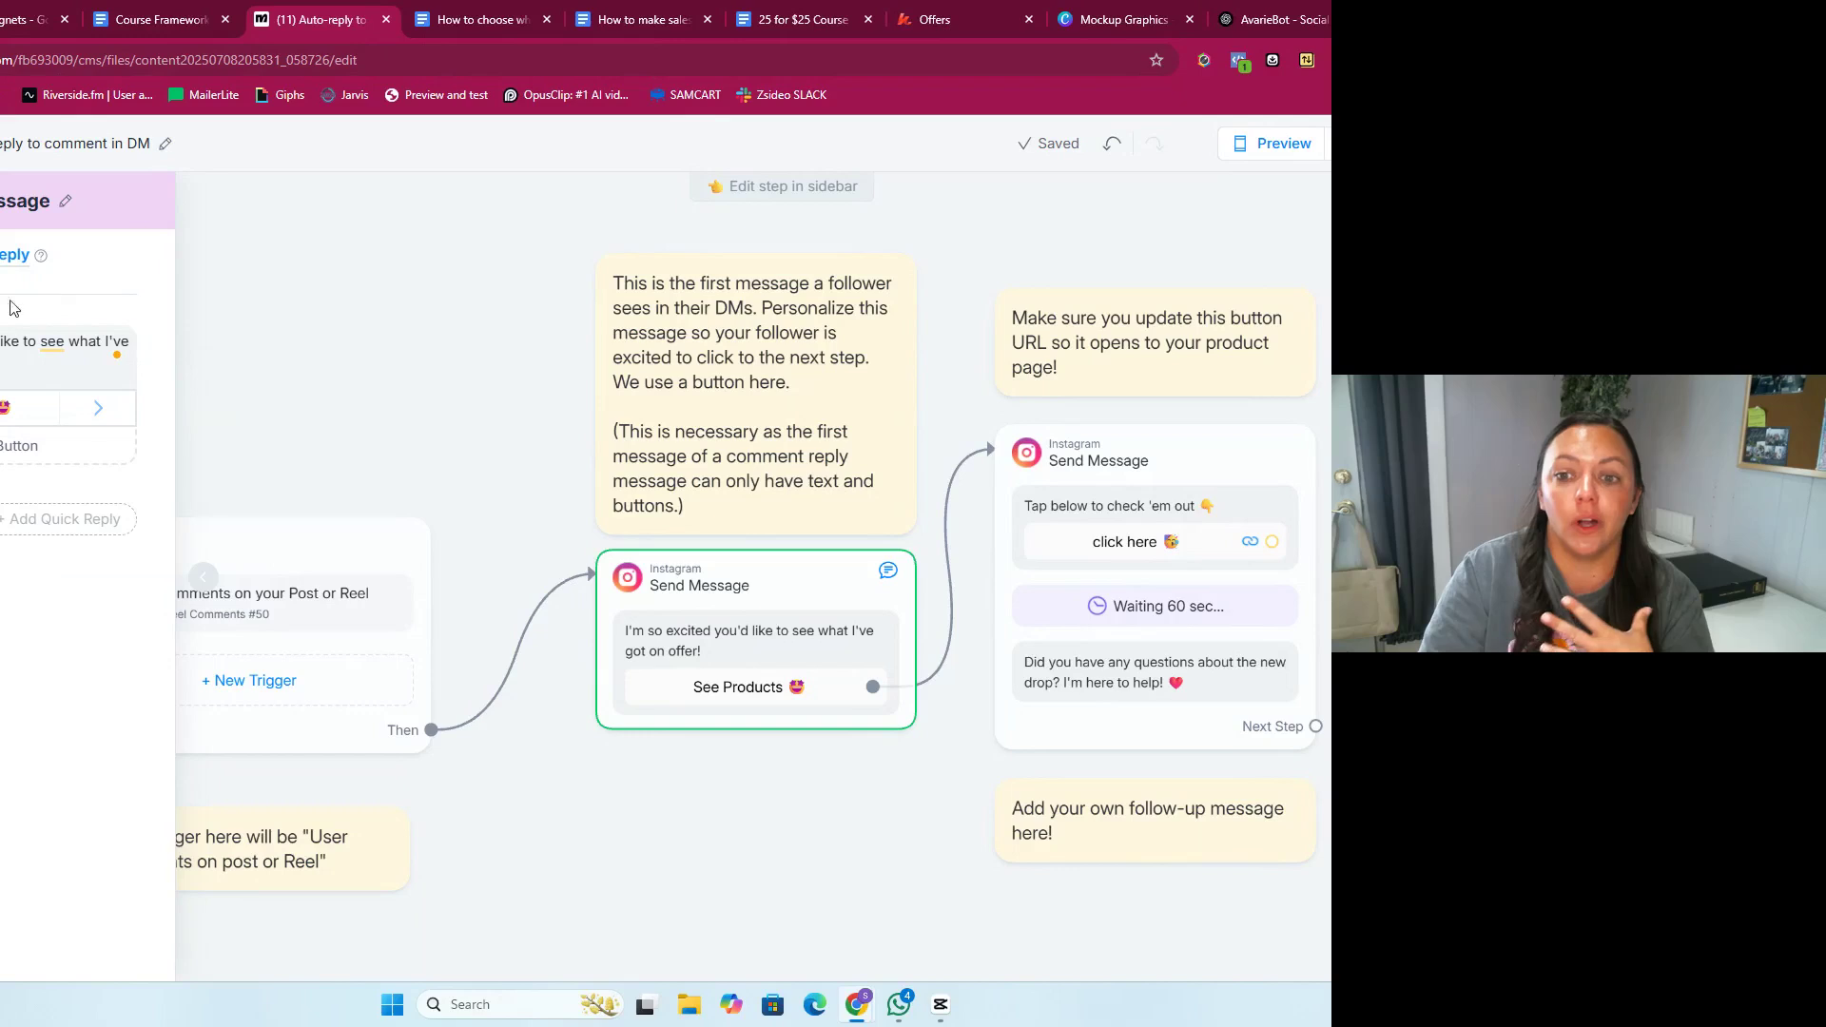
key("ctrl+a")
key("BackSpace")
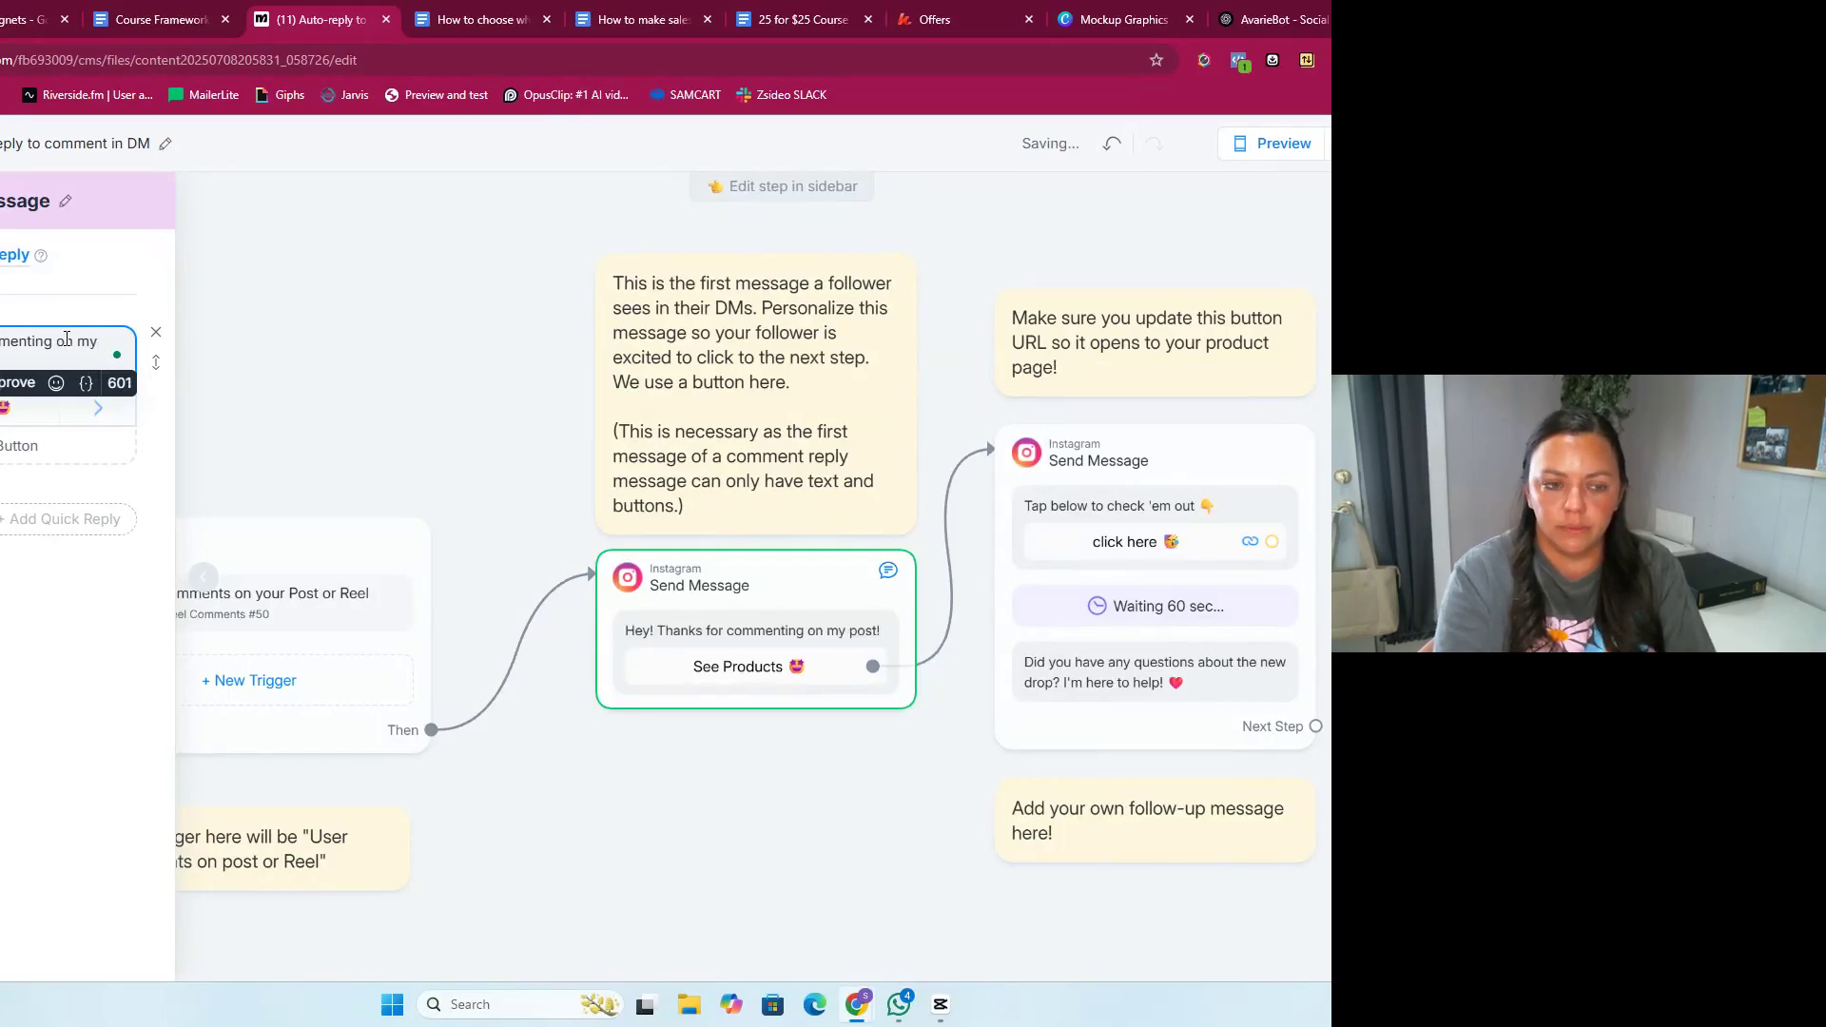
type("Just o")
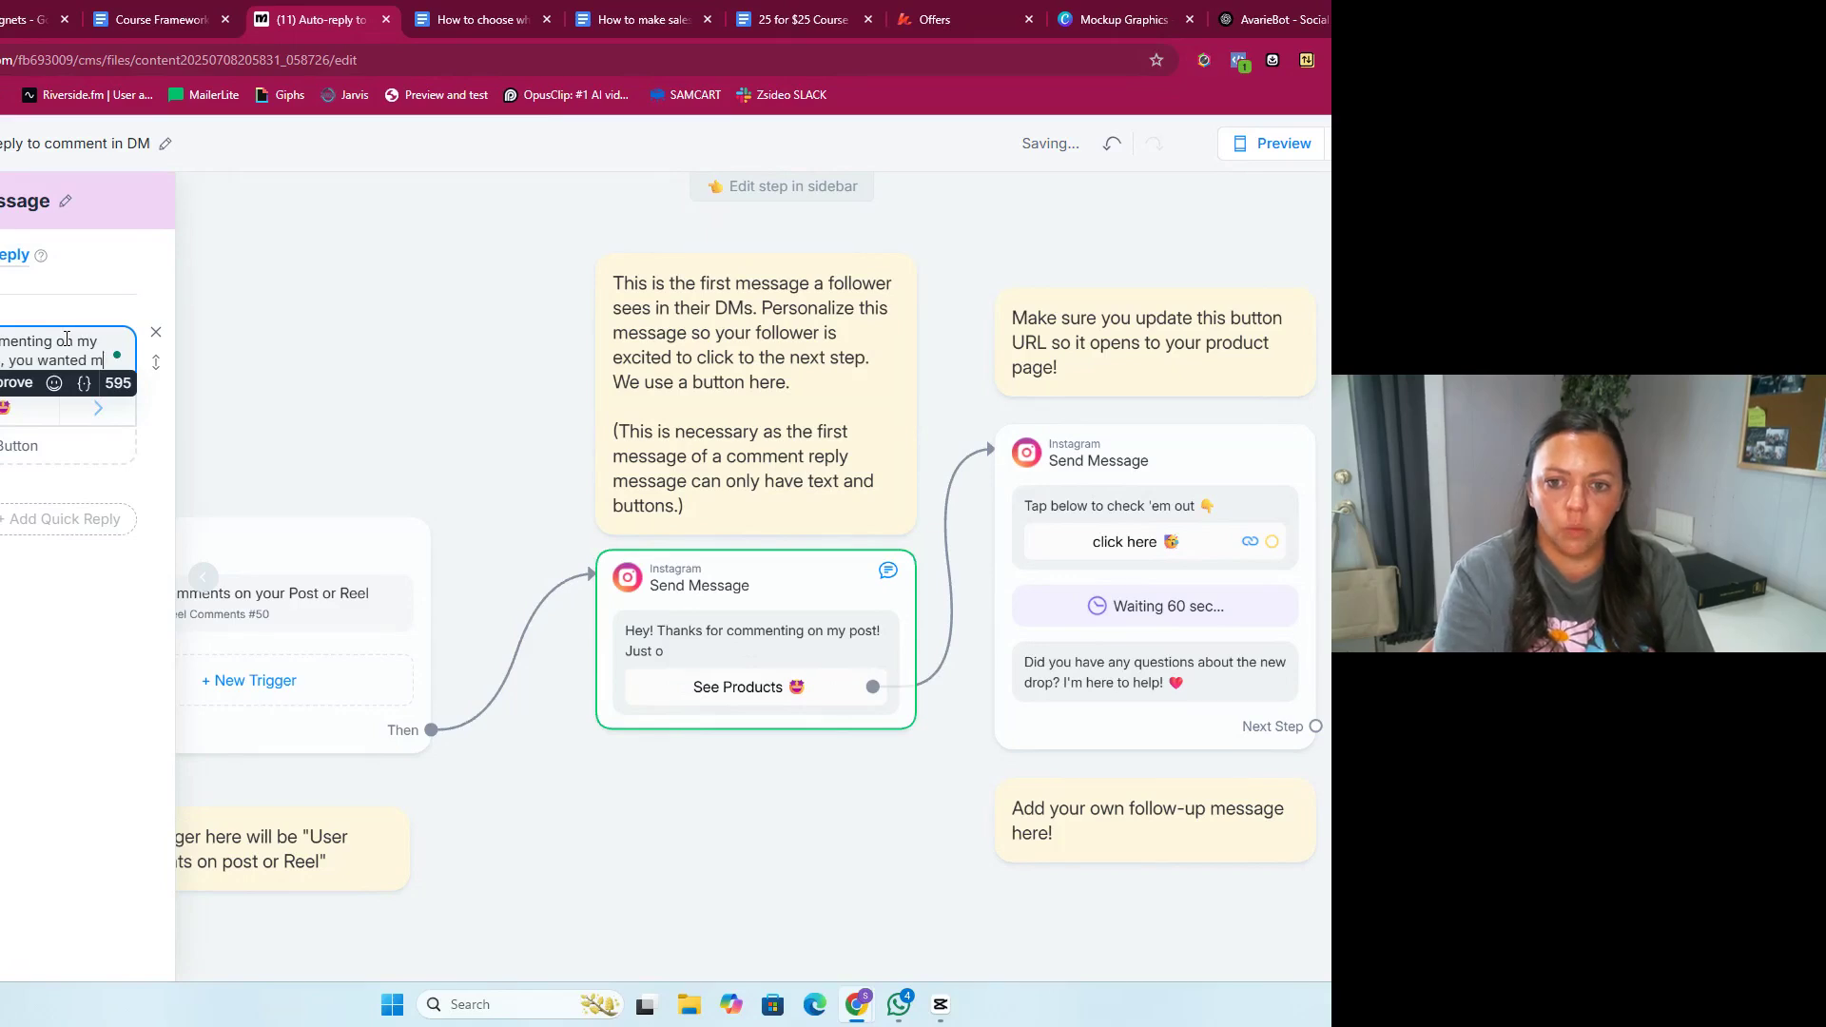
type("y free em")
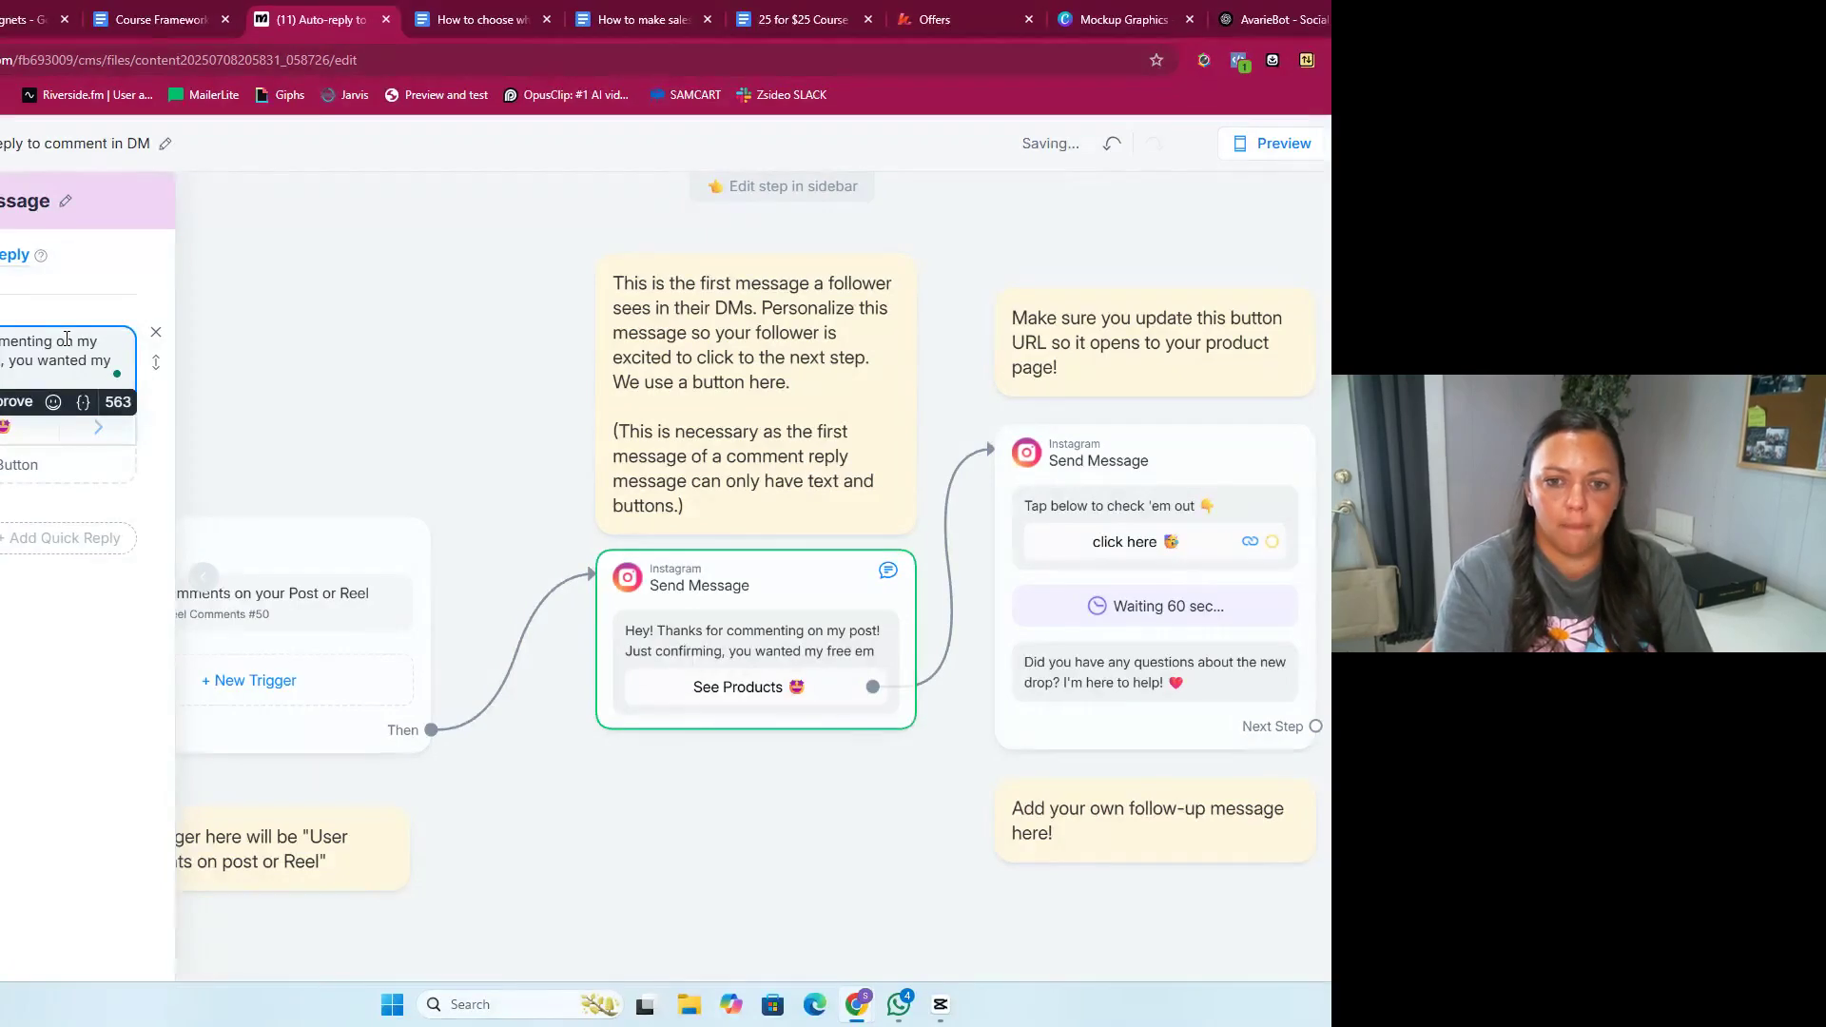
type("right?")
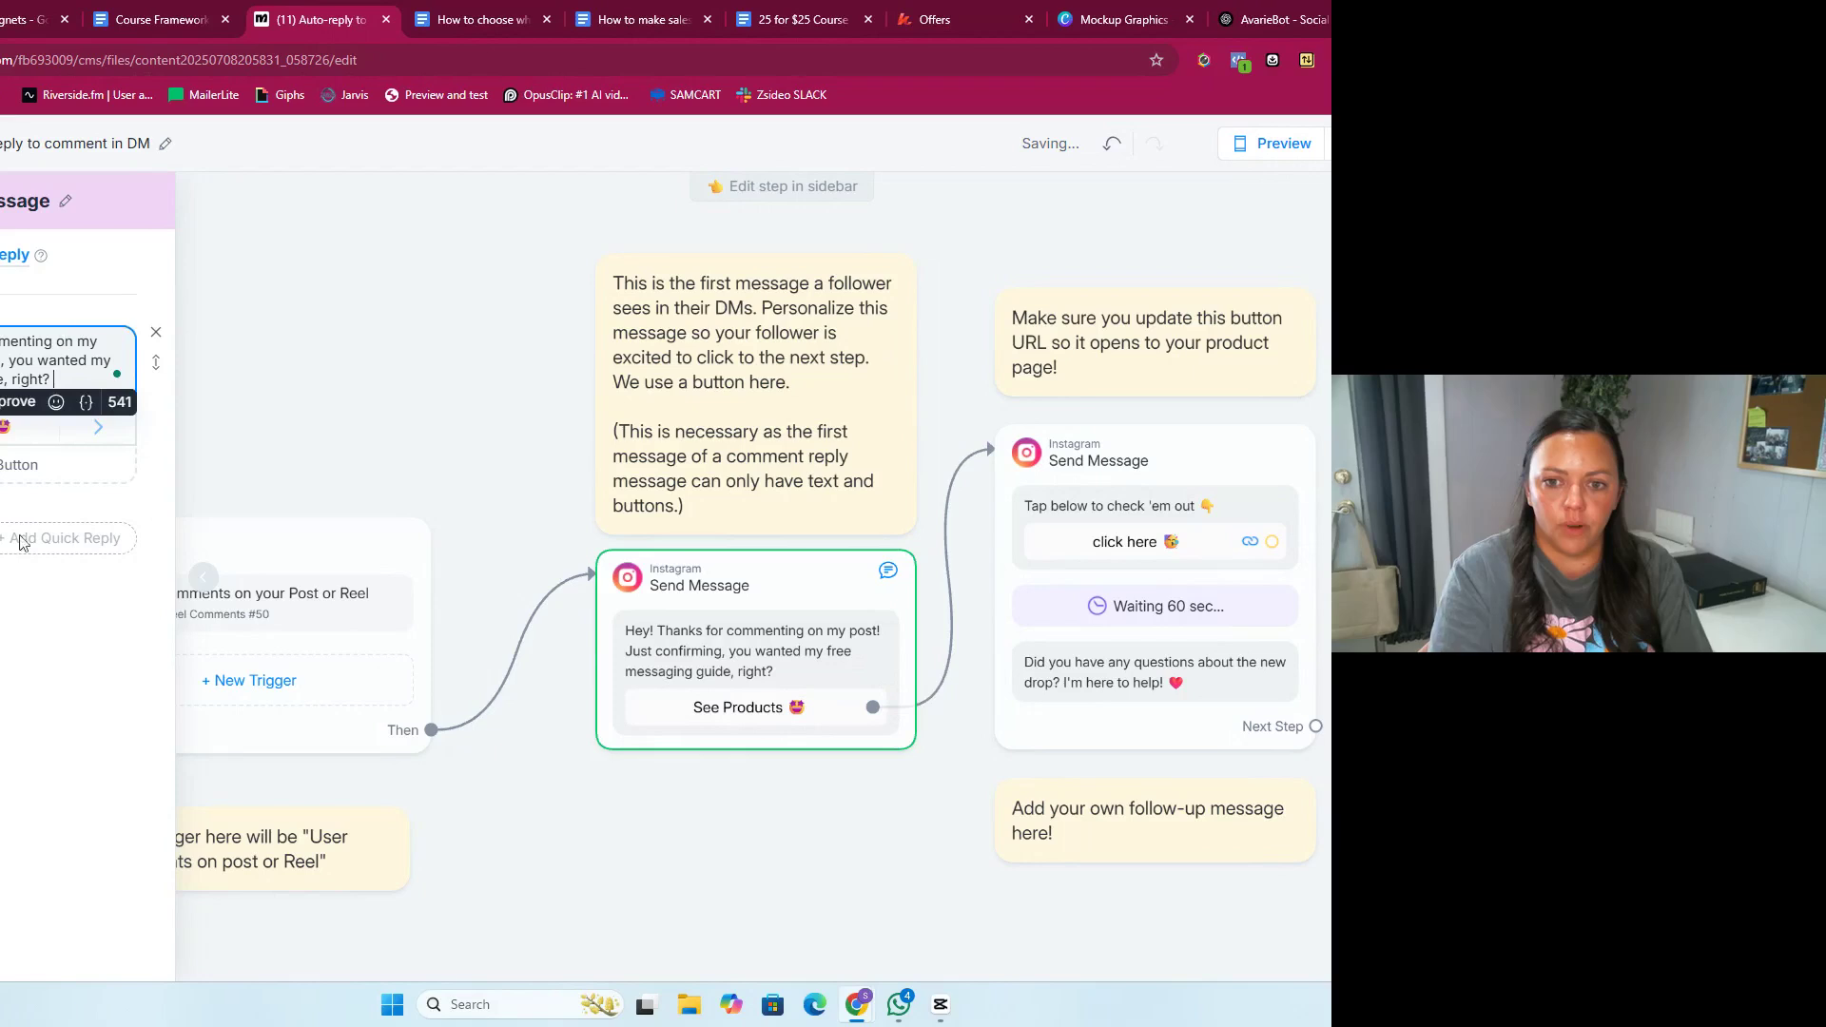
left_click(38, 439)
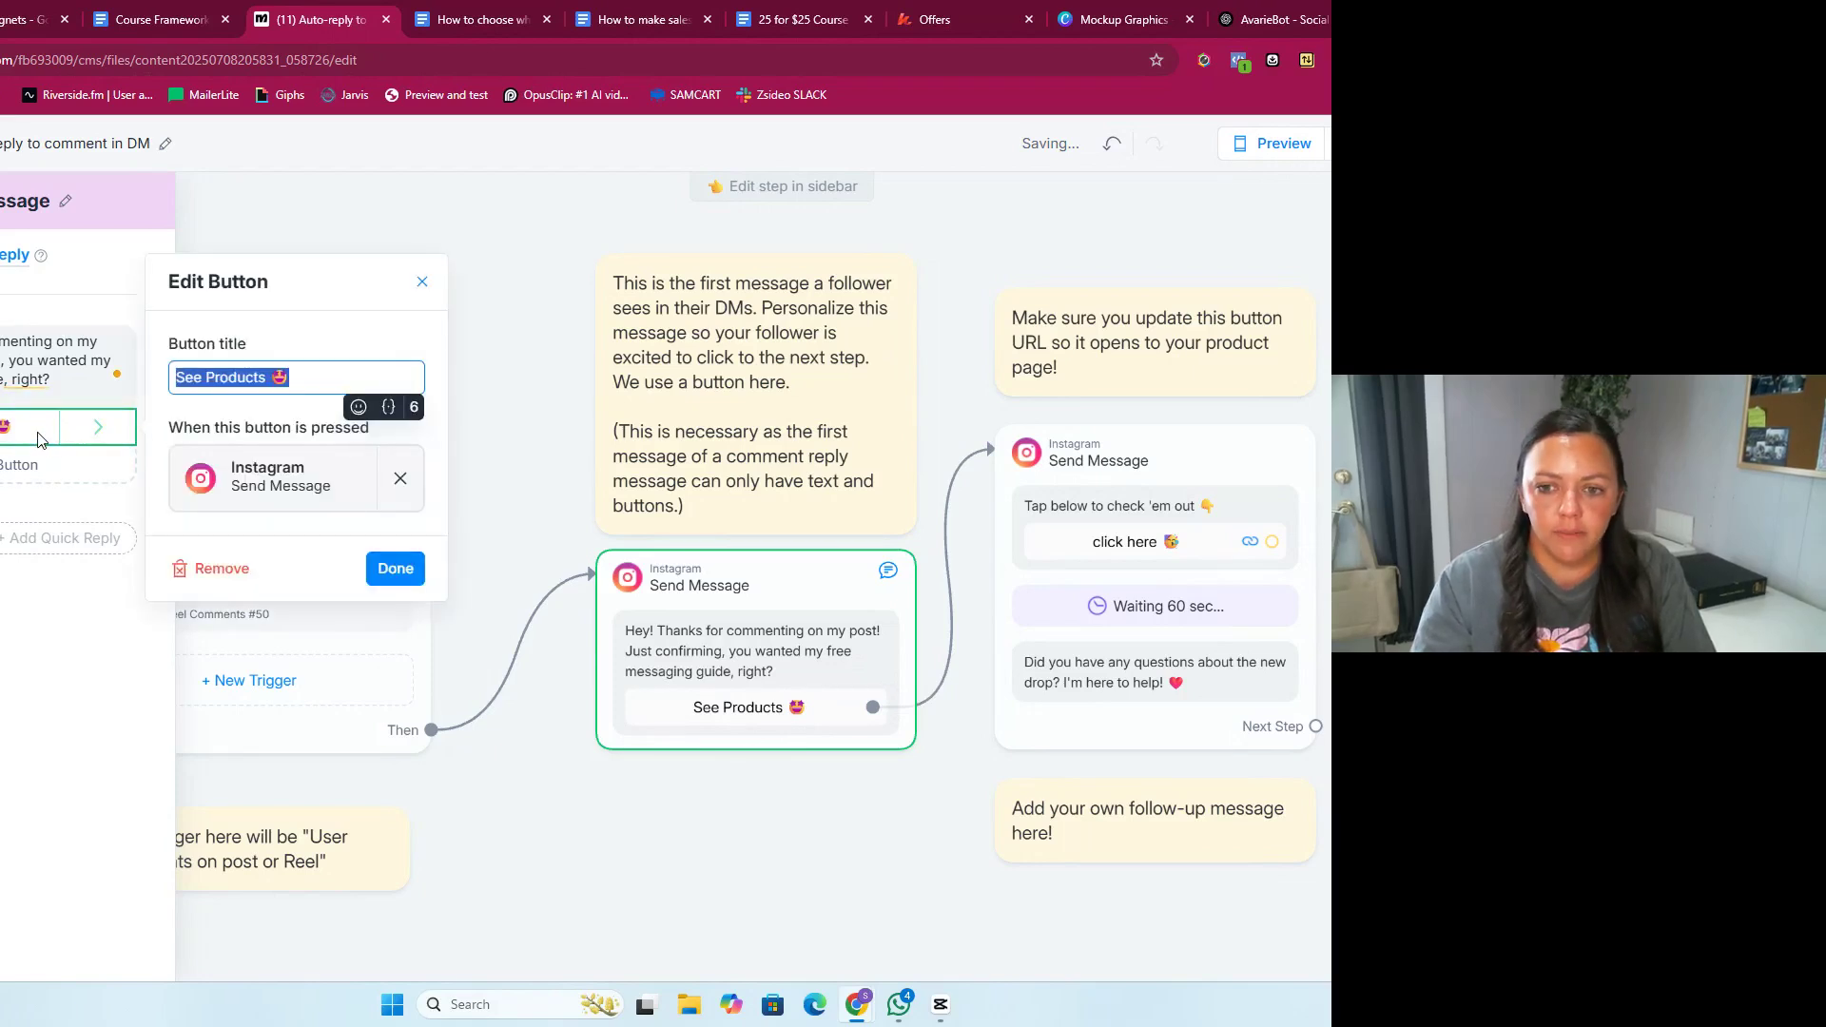
left_click(229, 573)
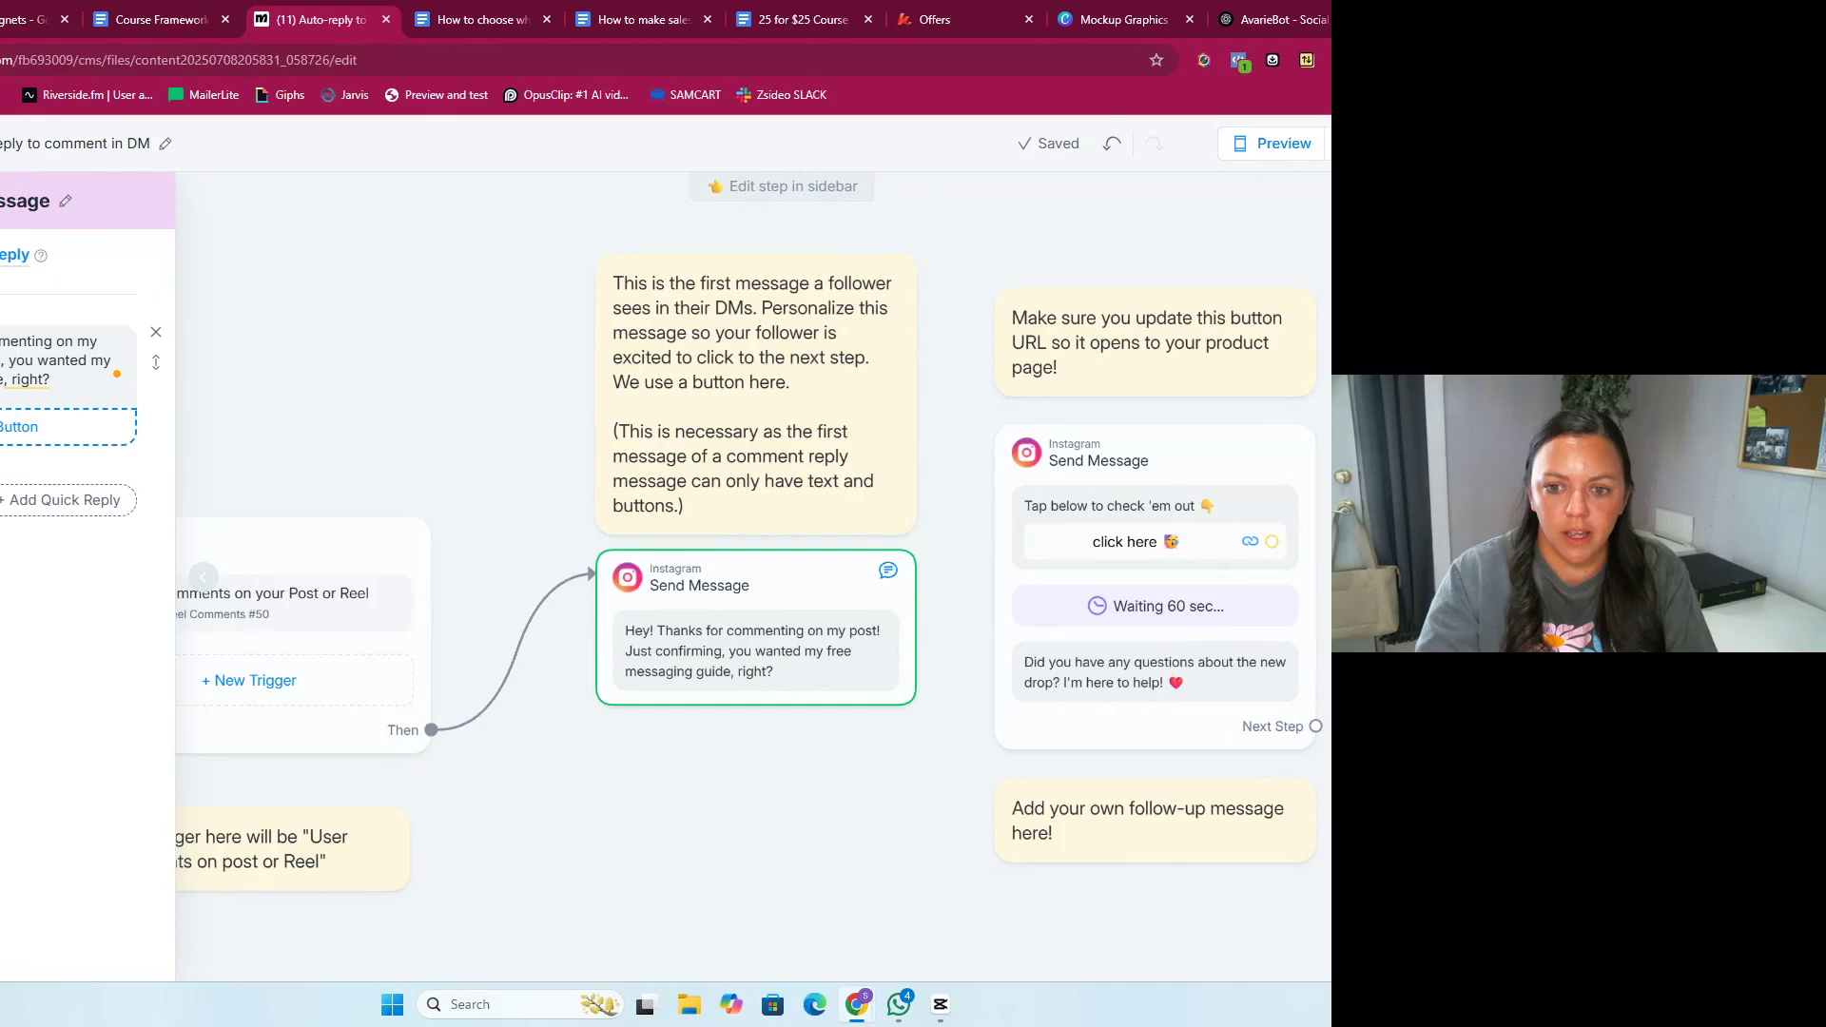
left_click(38, 426)
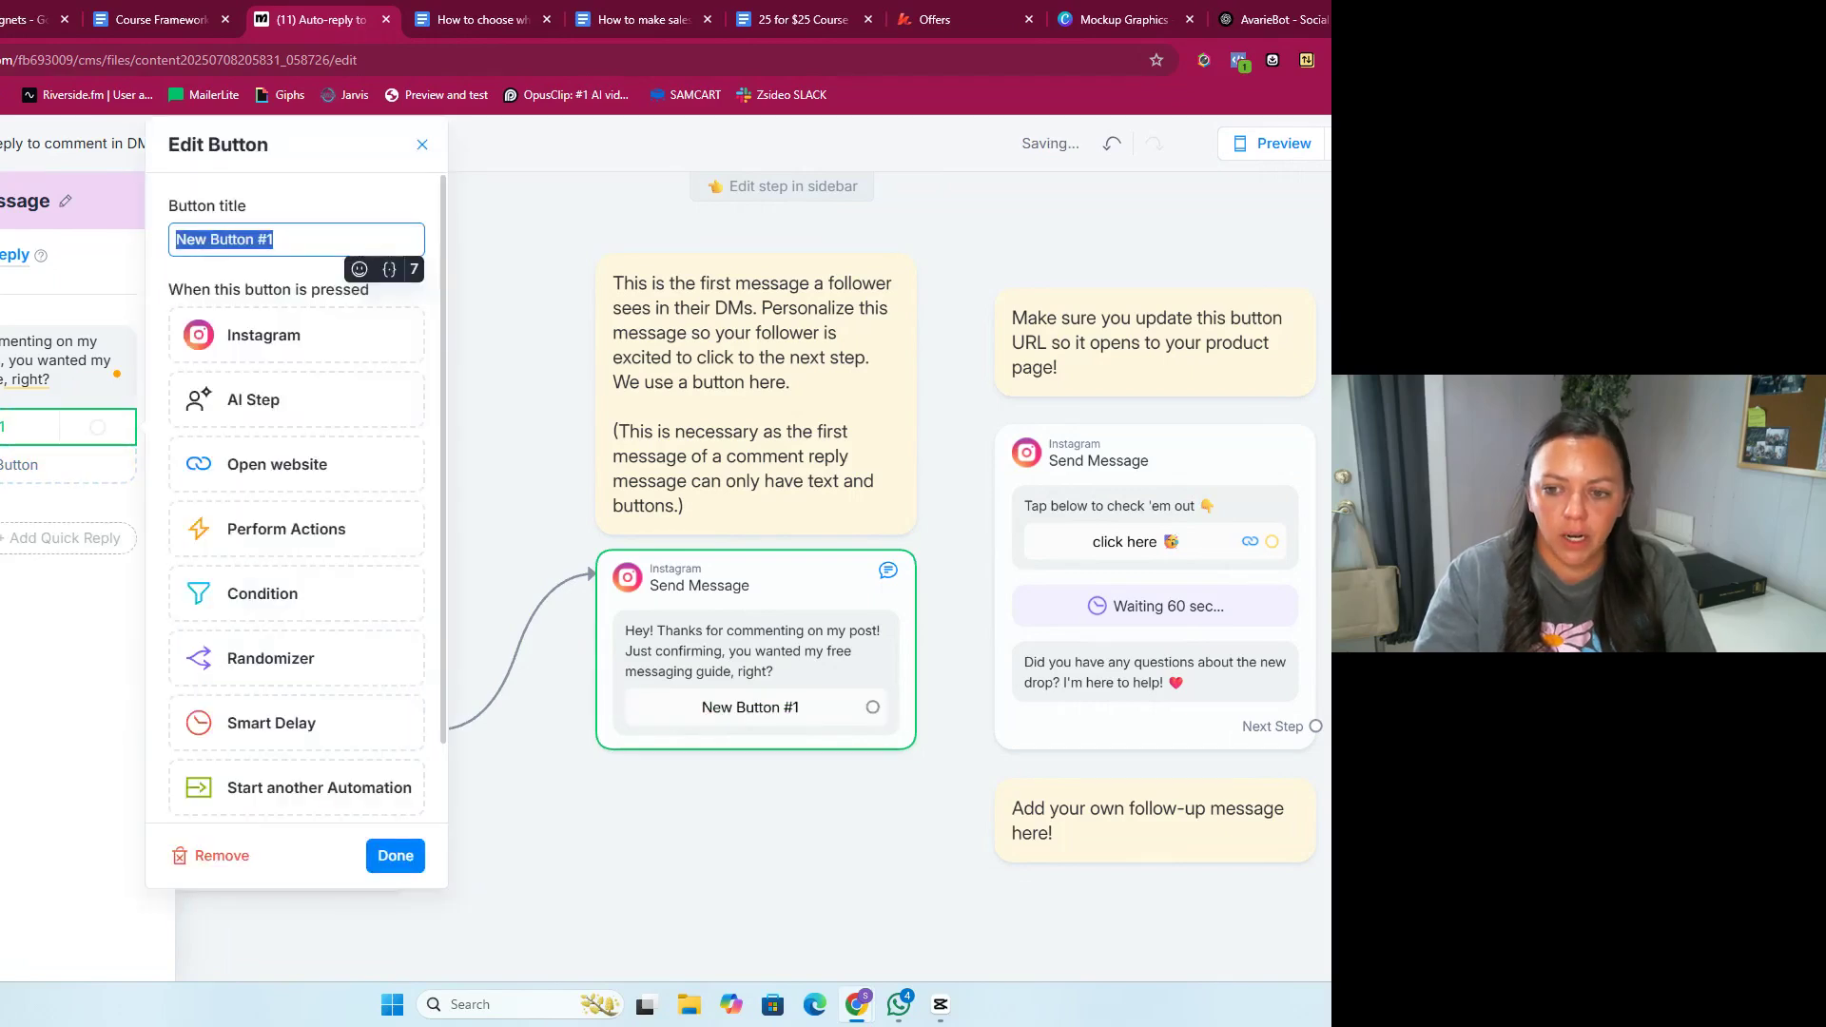
left_click(84, 434)
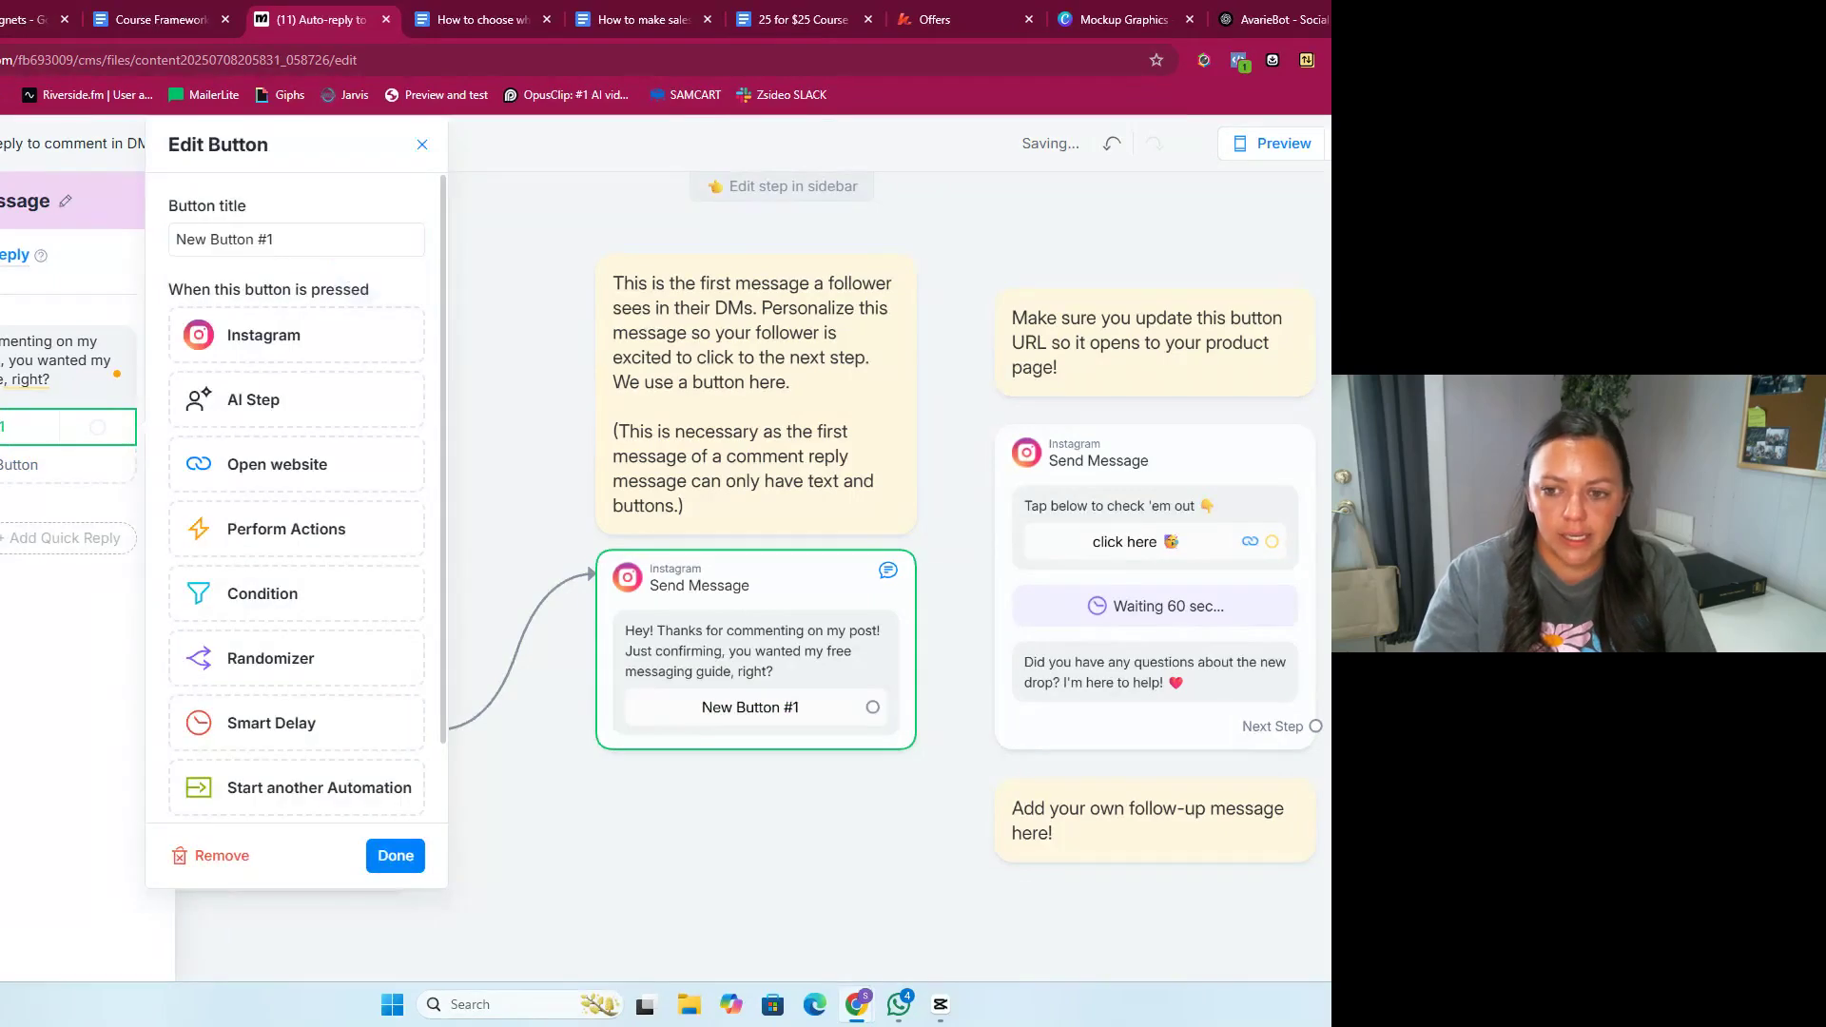
left_click(84, 433)
left_click(236, 865)
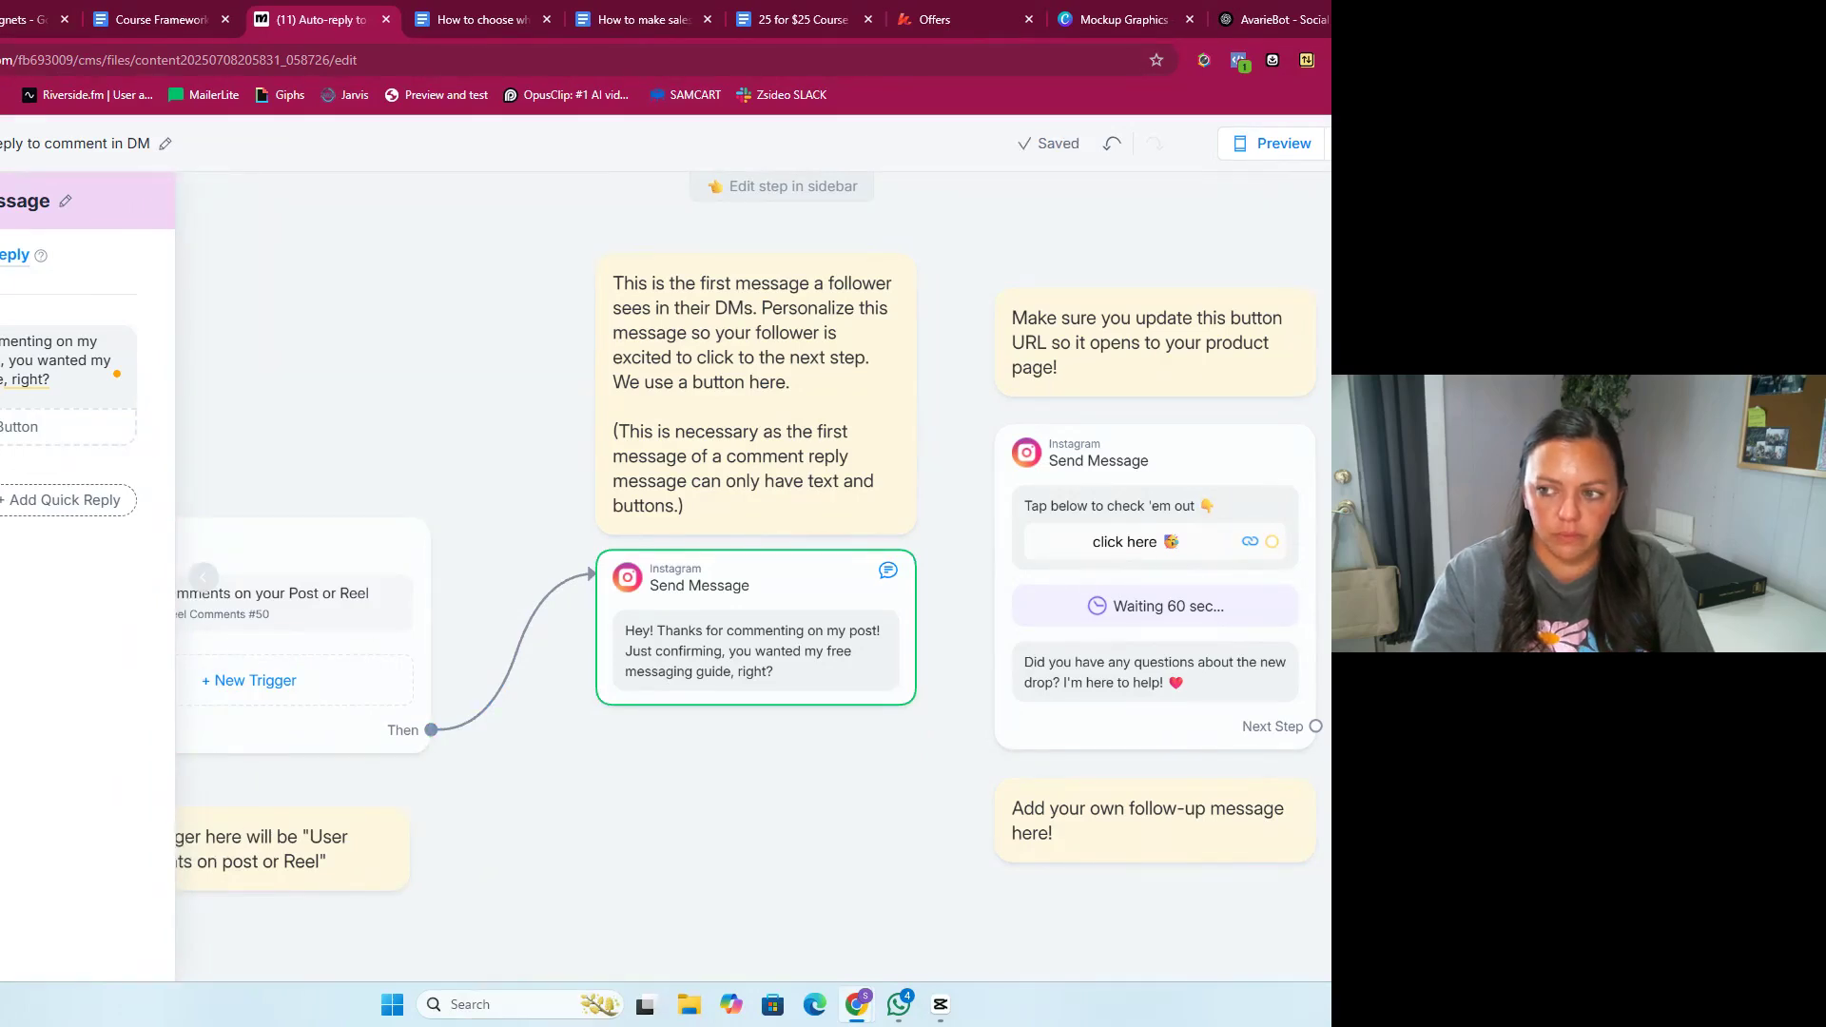
Step: Add a button titled "Yes, Please!" to the first DM that leads to a new Instagram message
left_click(29, 436)
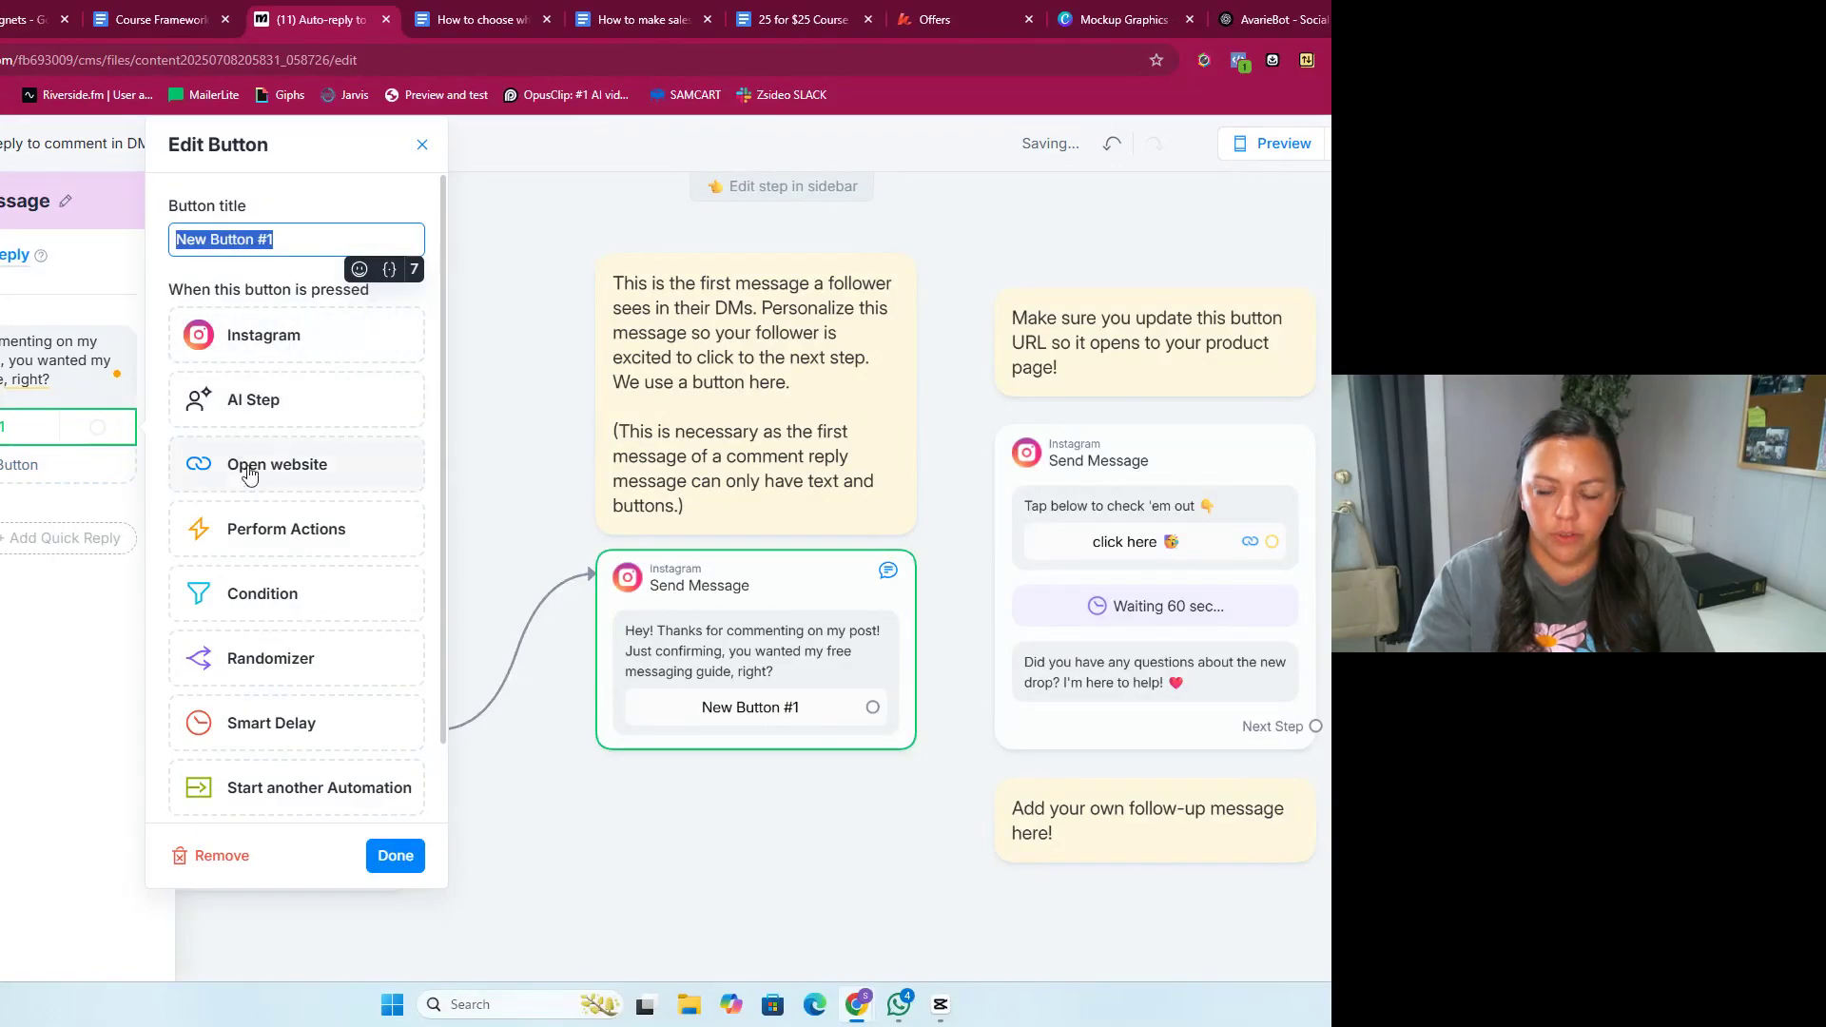
left_click(297, 294)
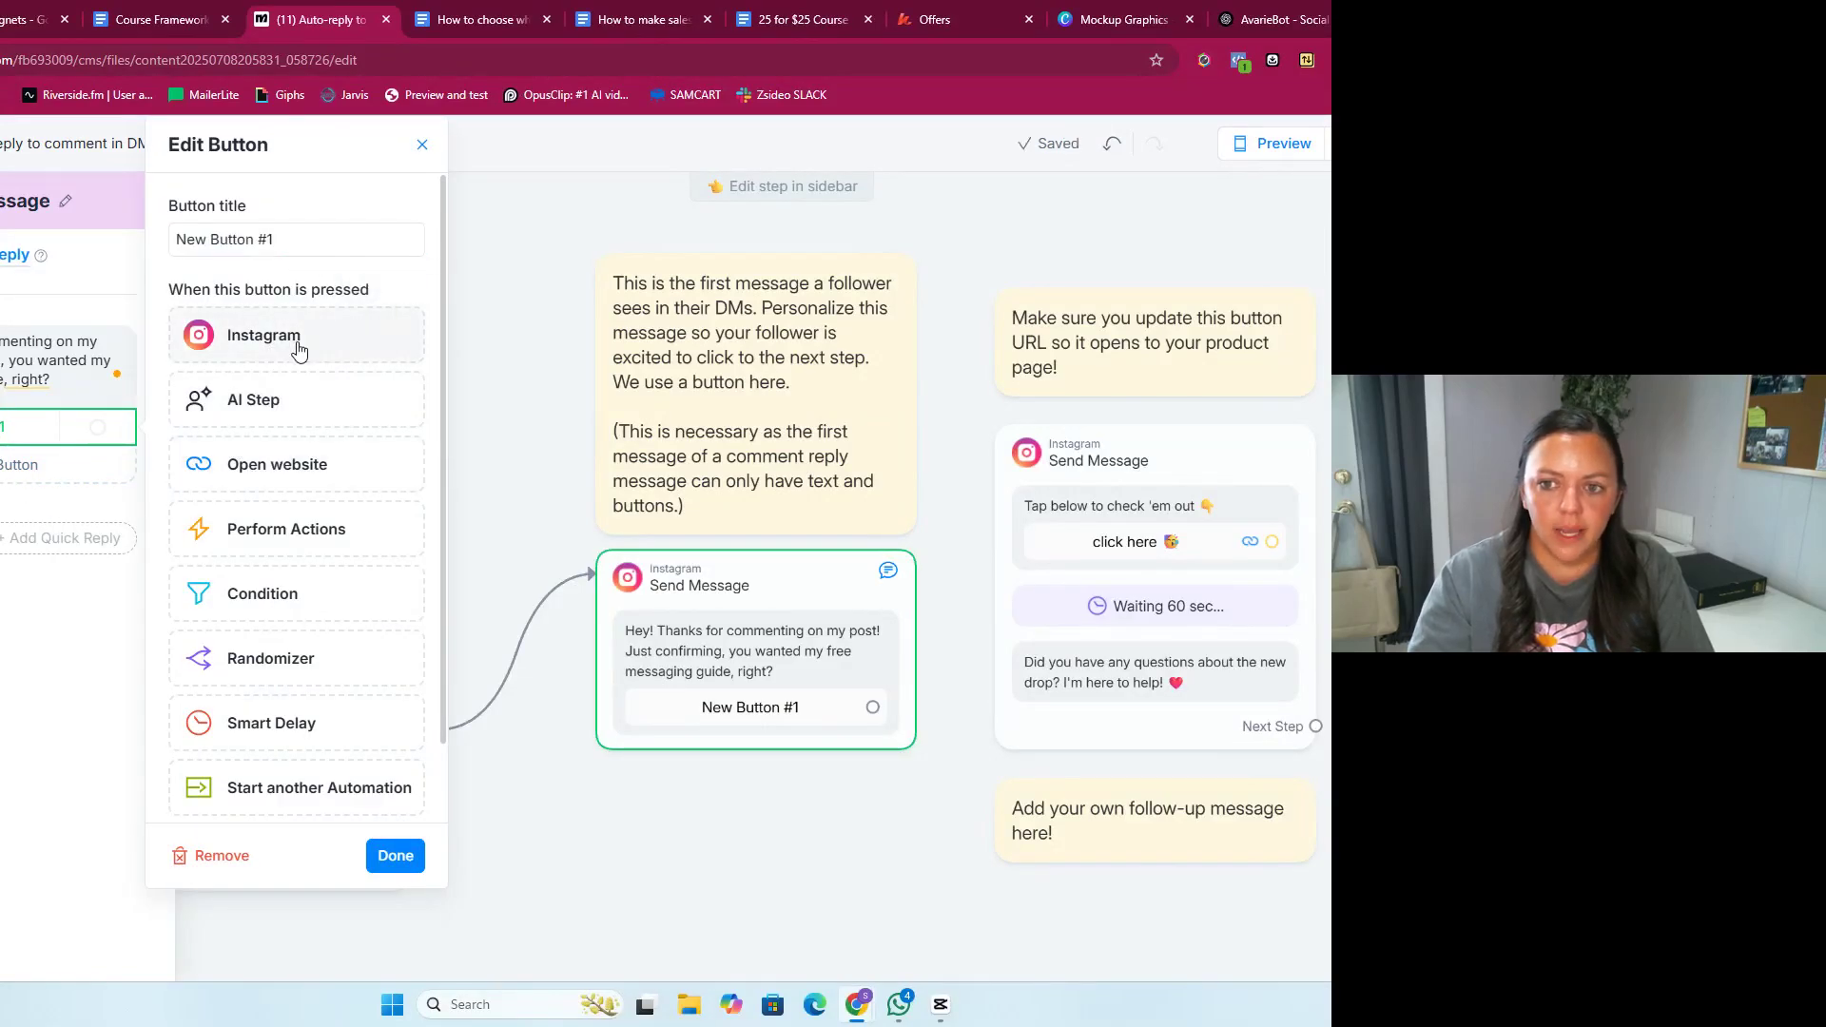
left_click(298, 351)
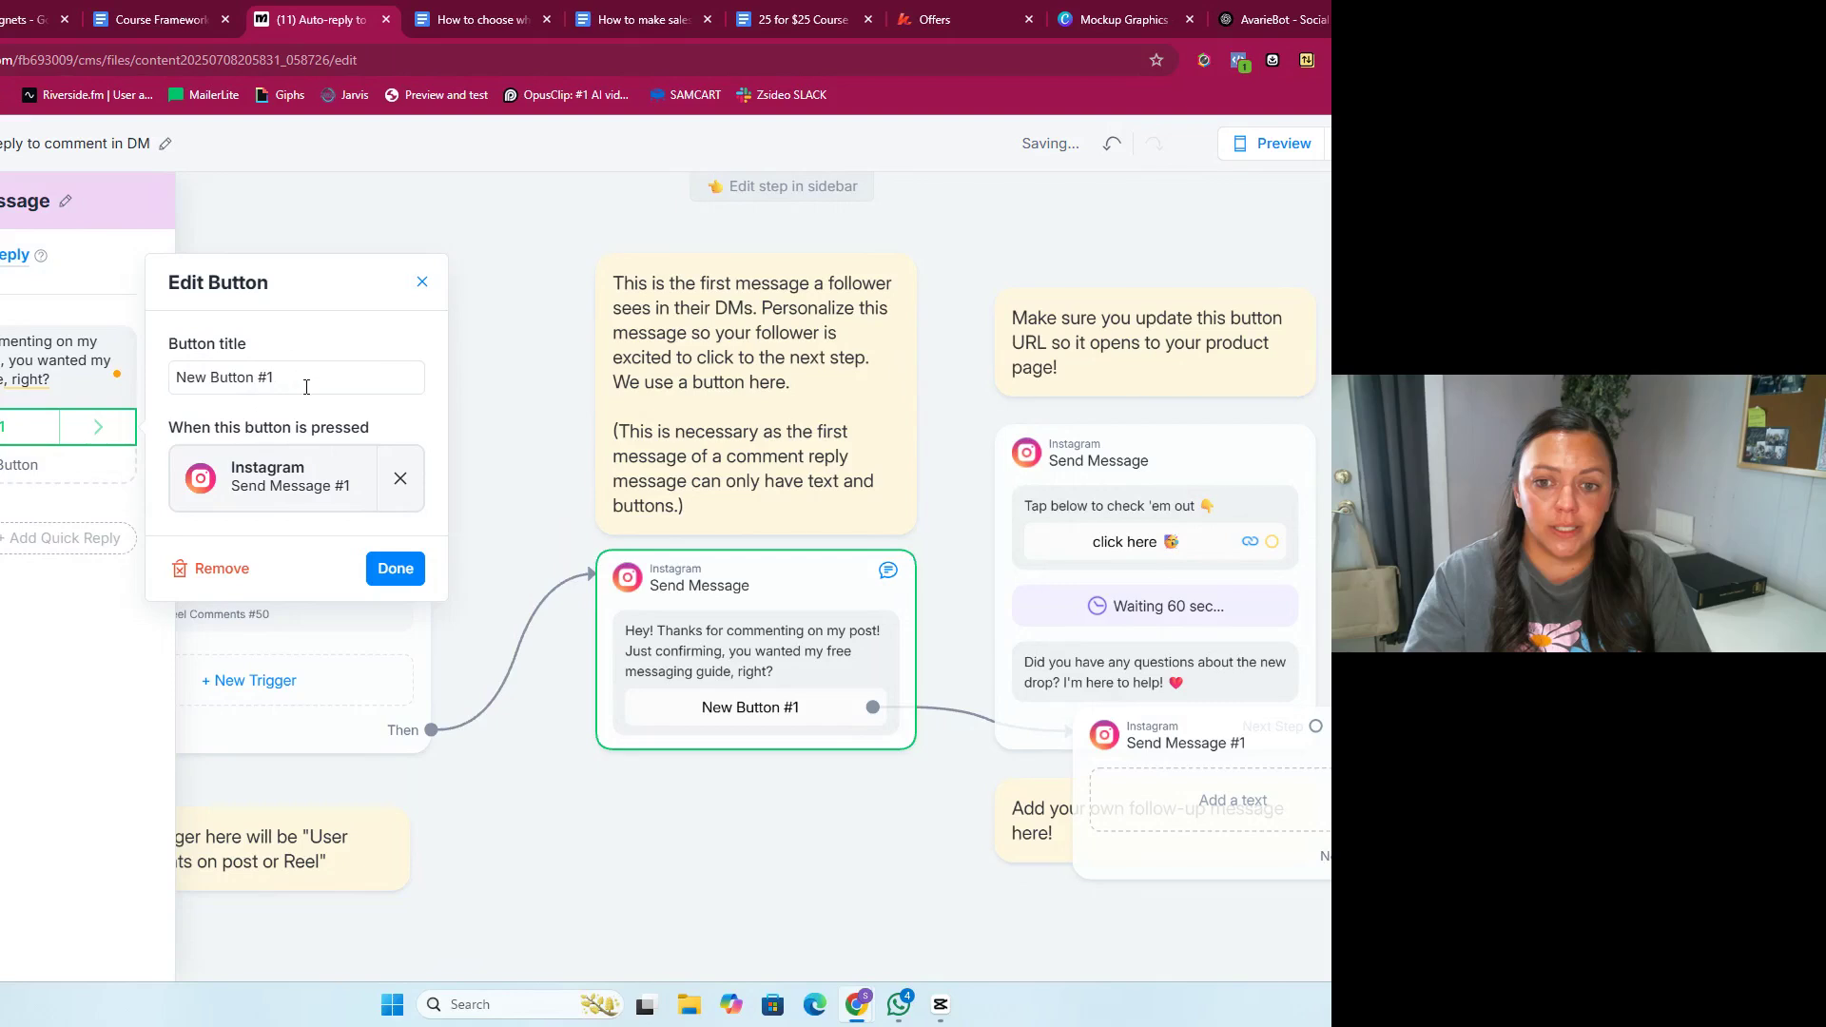
left_click(307, 387)
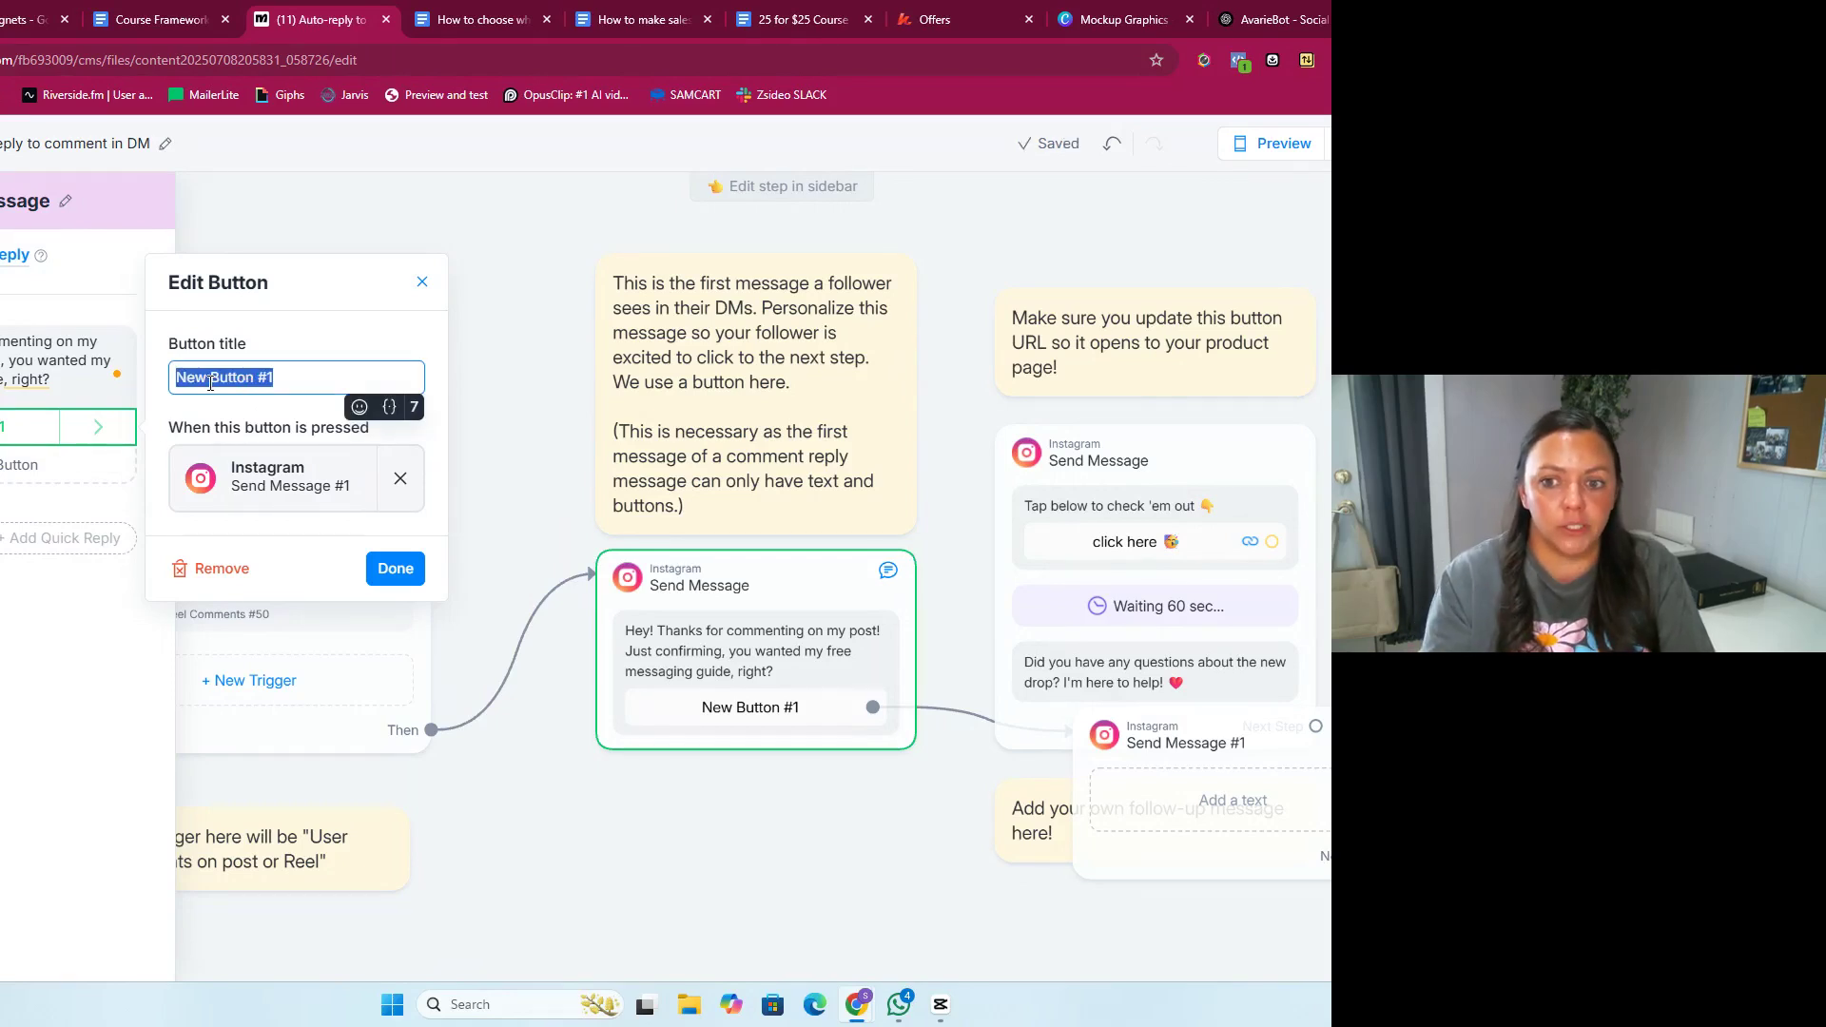
type("Yes, Please!")
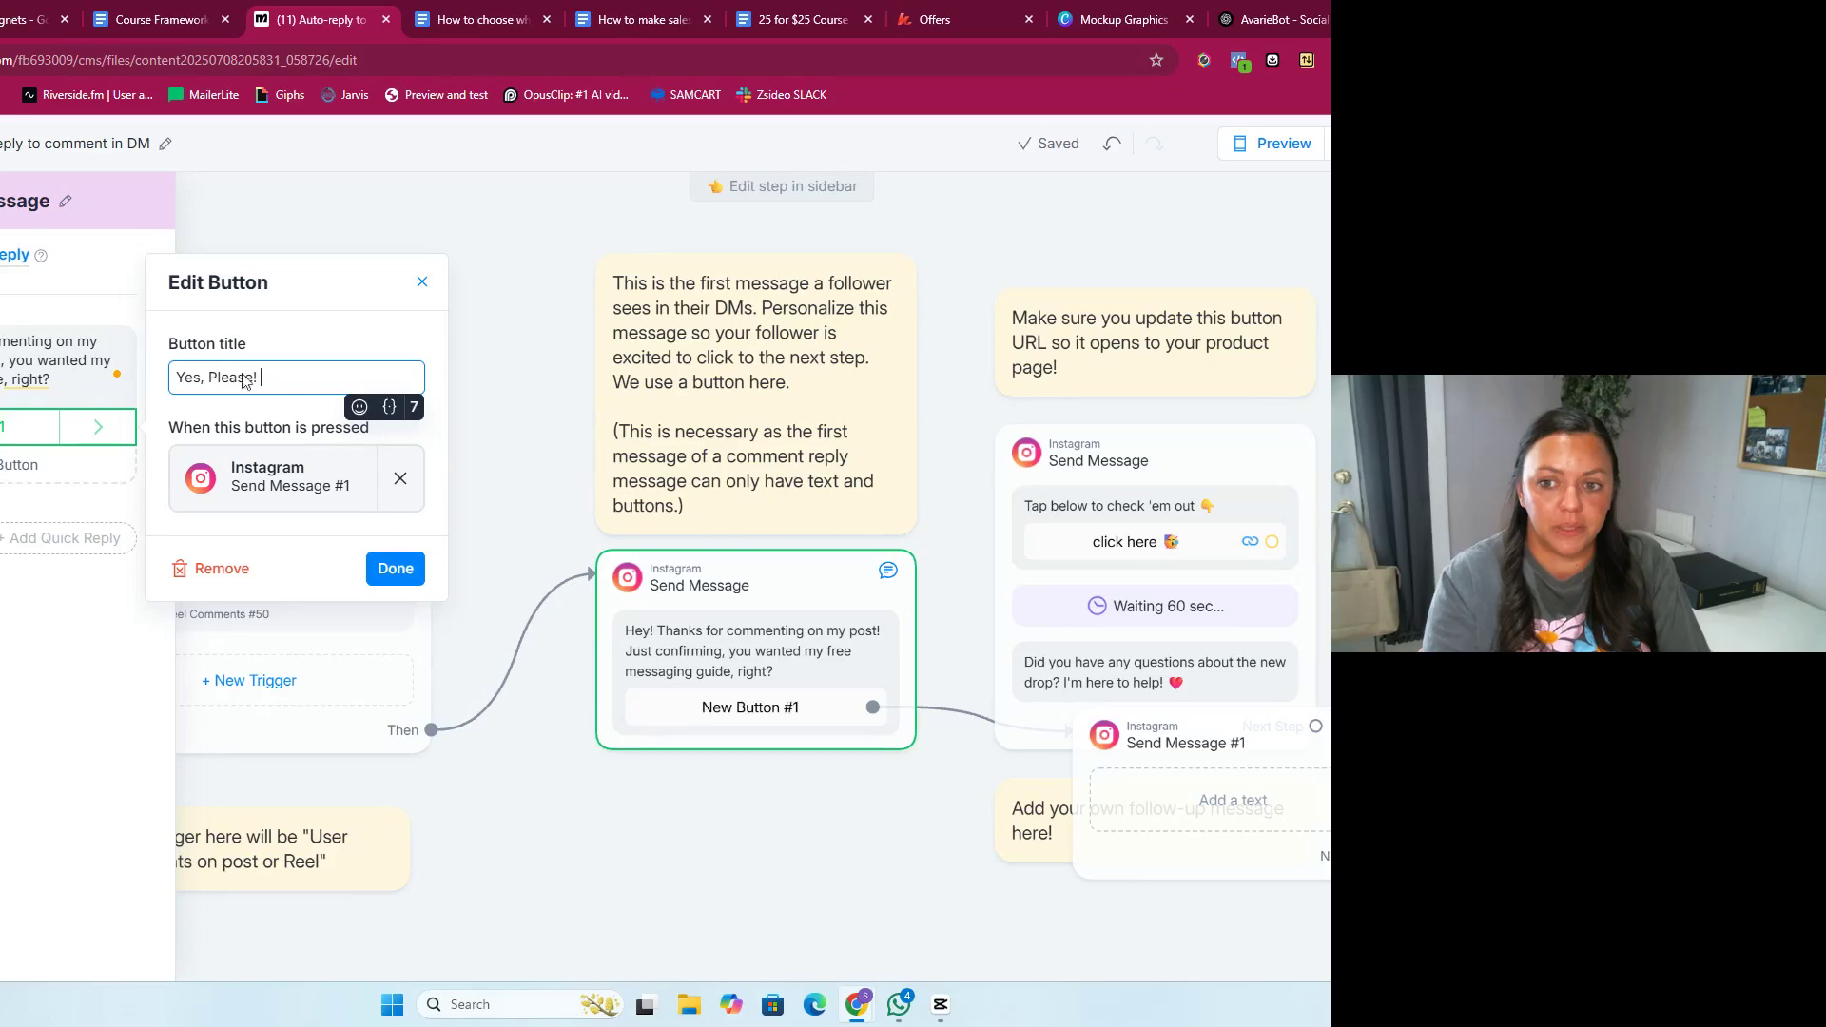
left_click(396, 569)
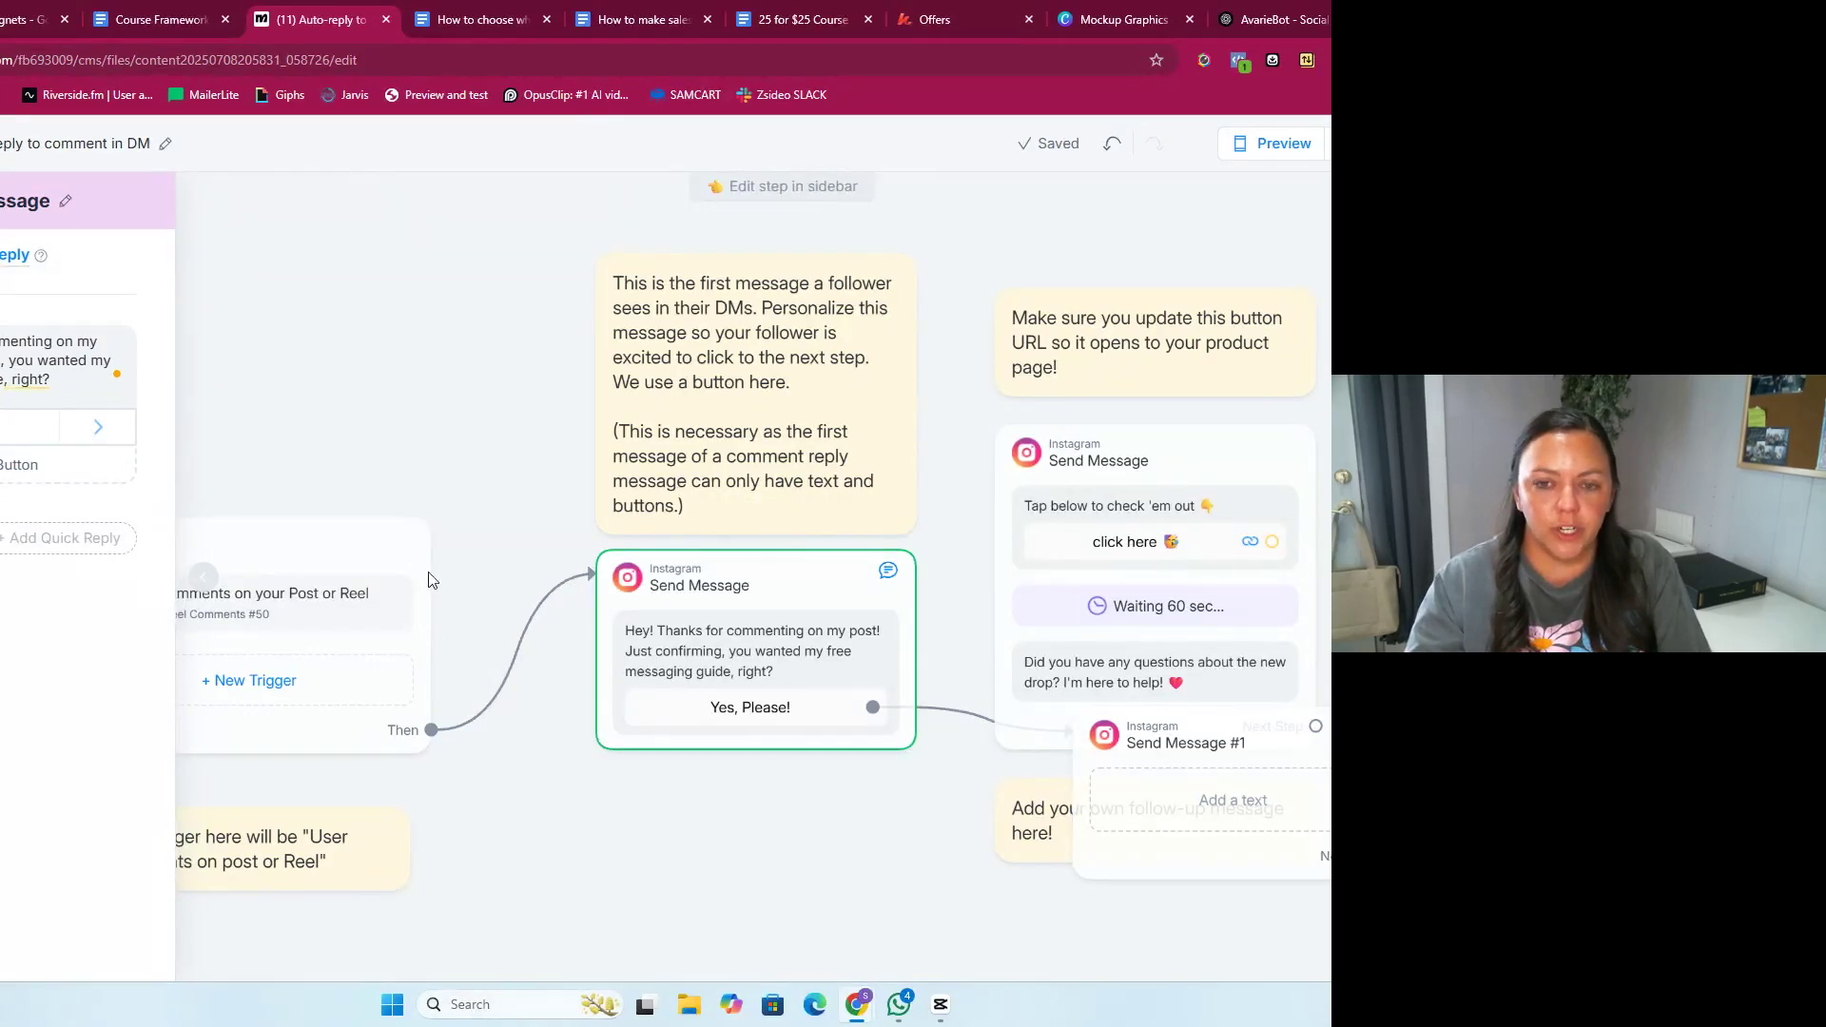
Step: Move the new empty message block clear of the template's product-link message, placing it below the follow-up note
left_click(456, 344)
scroll(963, 691, "down", 2)
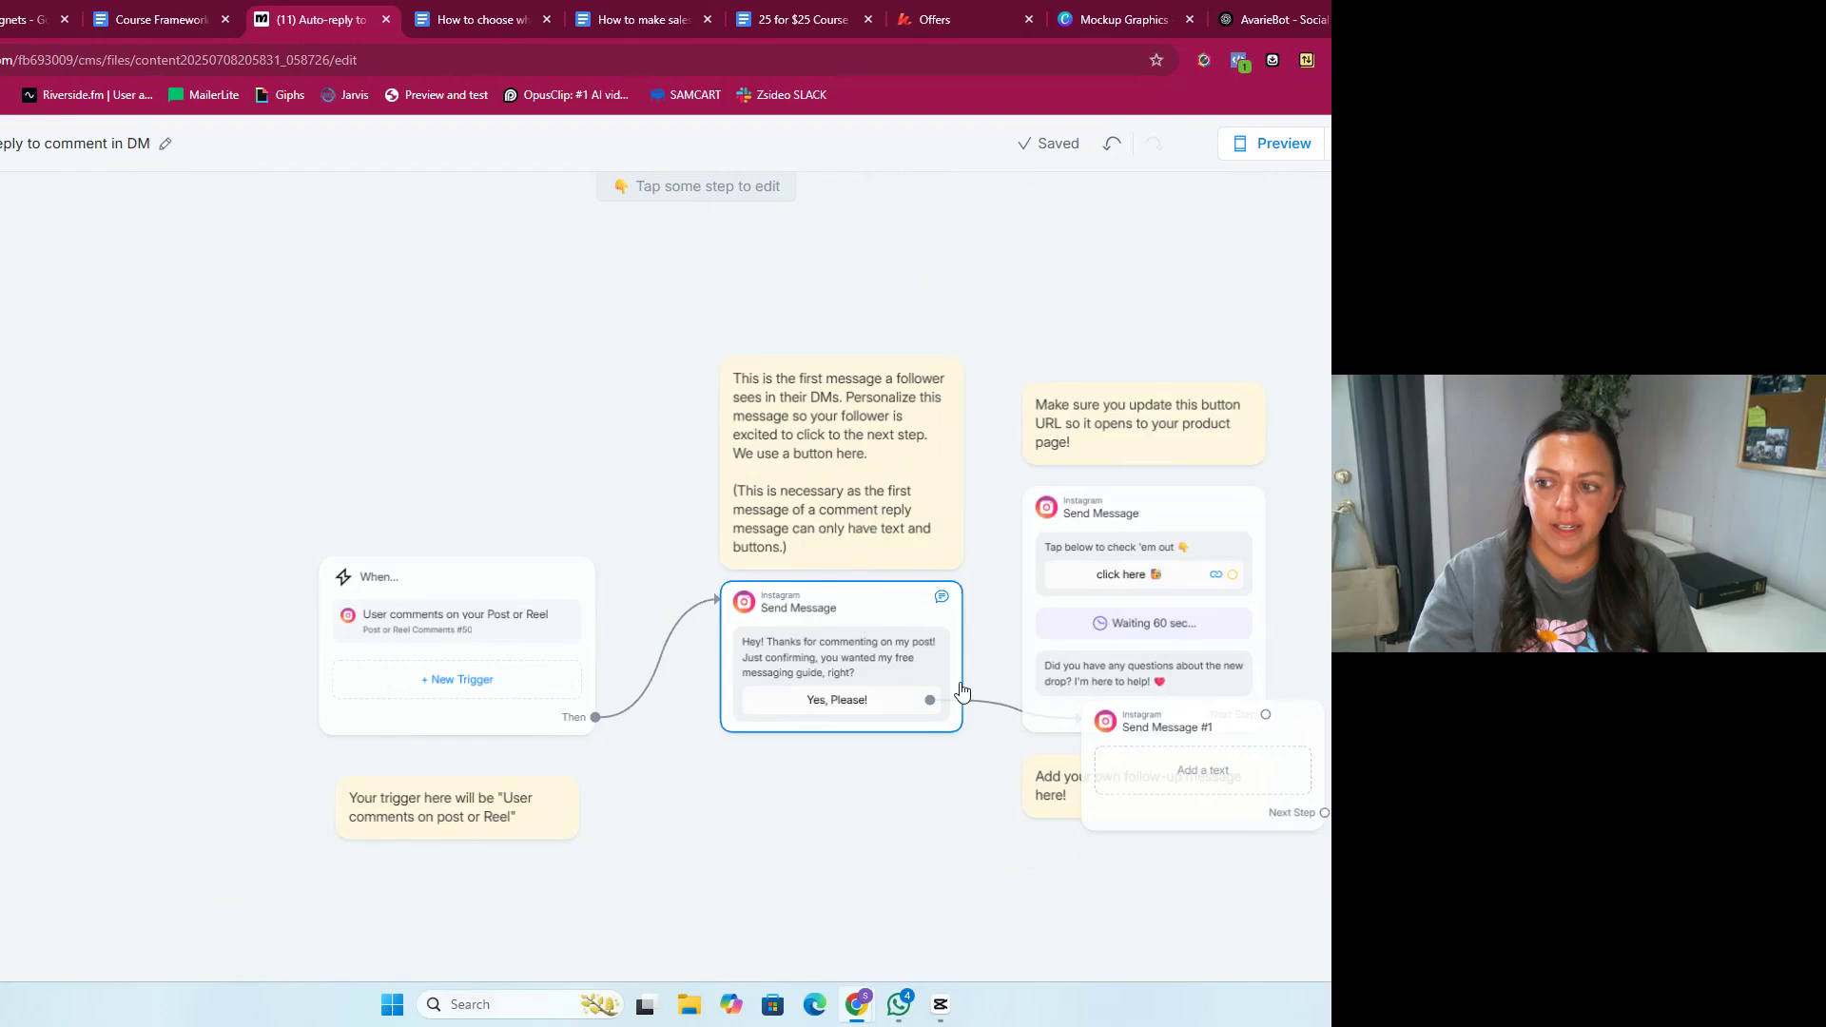
scroll(941, 760, "up", 2)
left_click_drag(1052, 612, 859, 831)
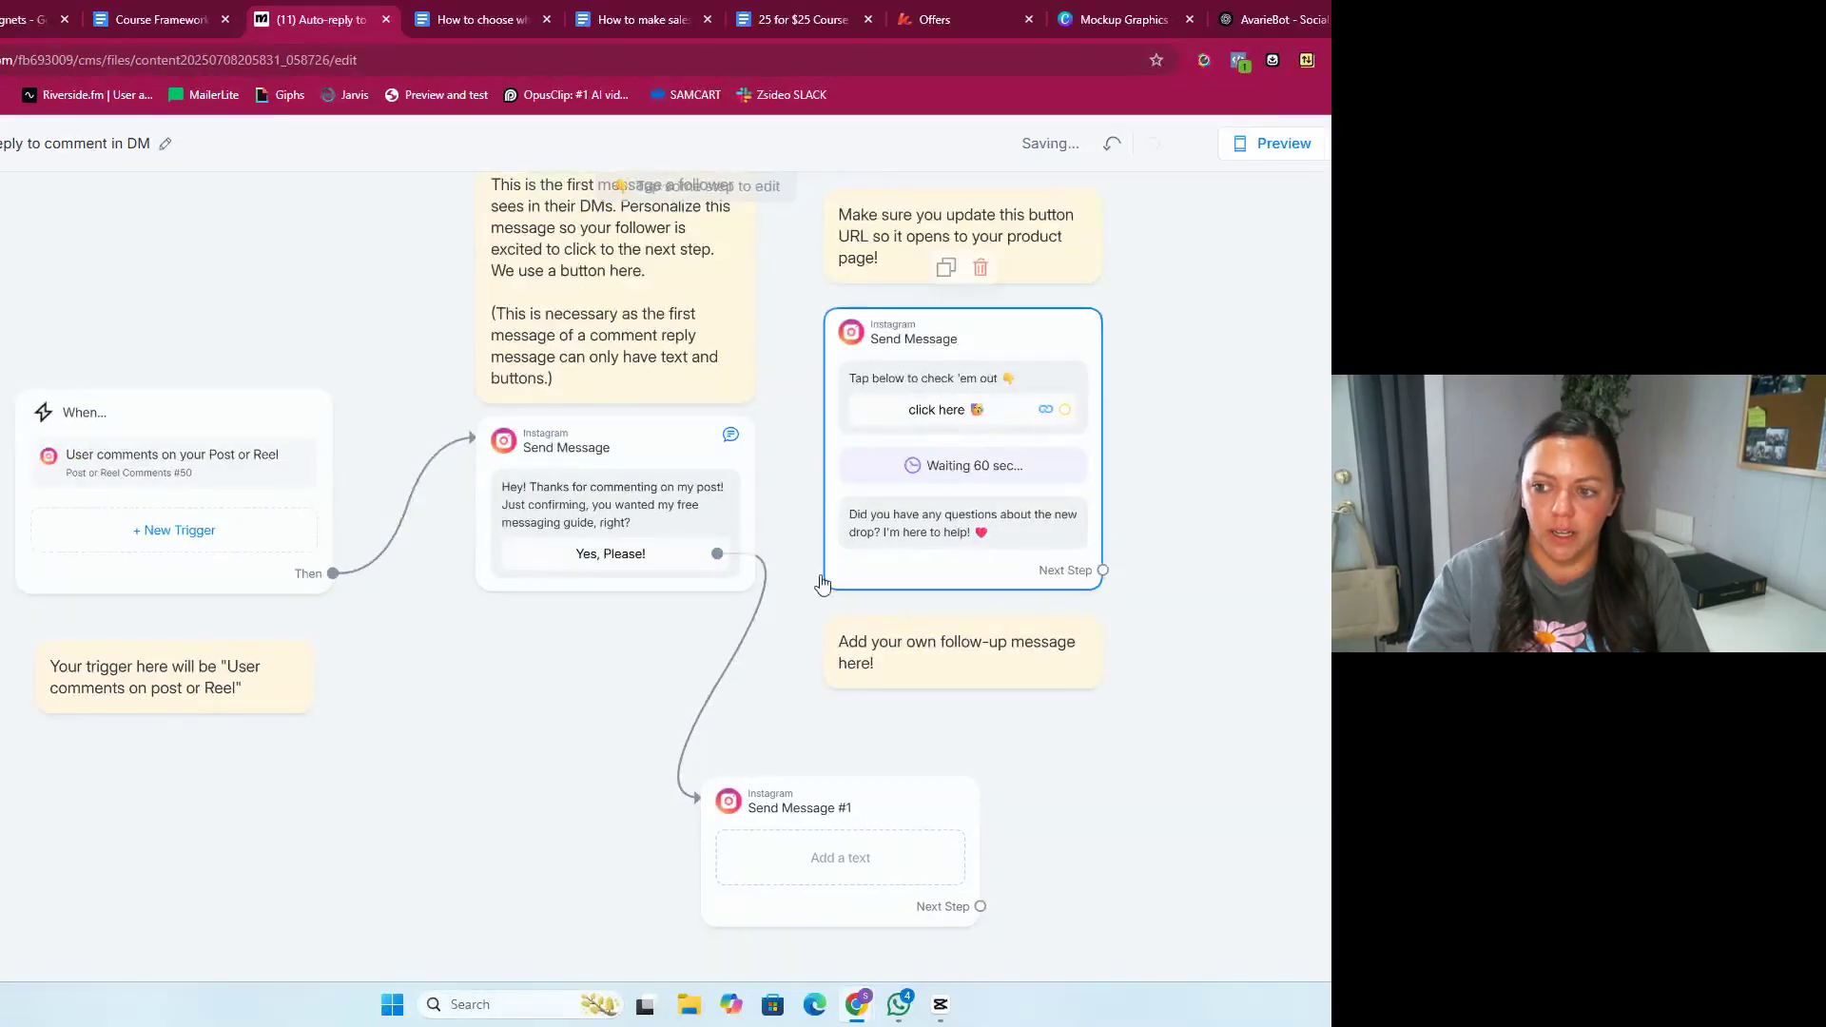
Step: Write "Great! What's a good email?" as the text of the new message
left_click(752, 880)
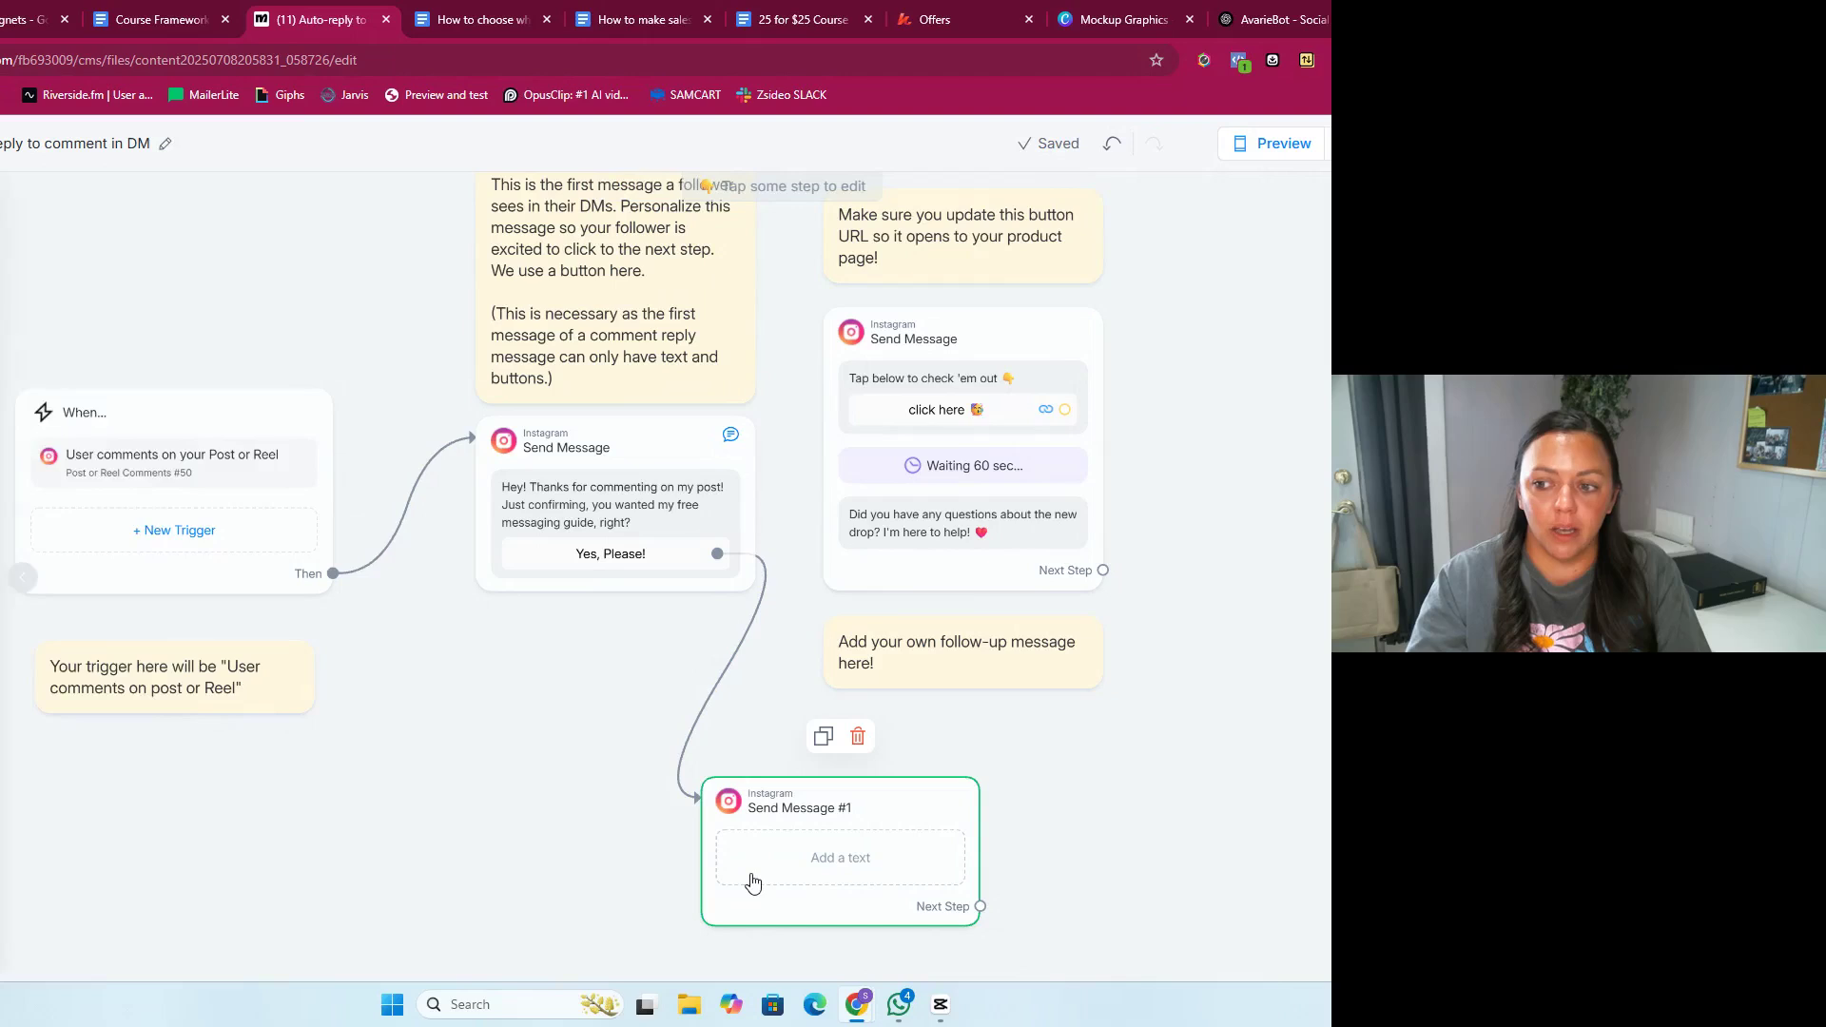
type("Great")
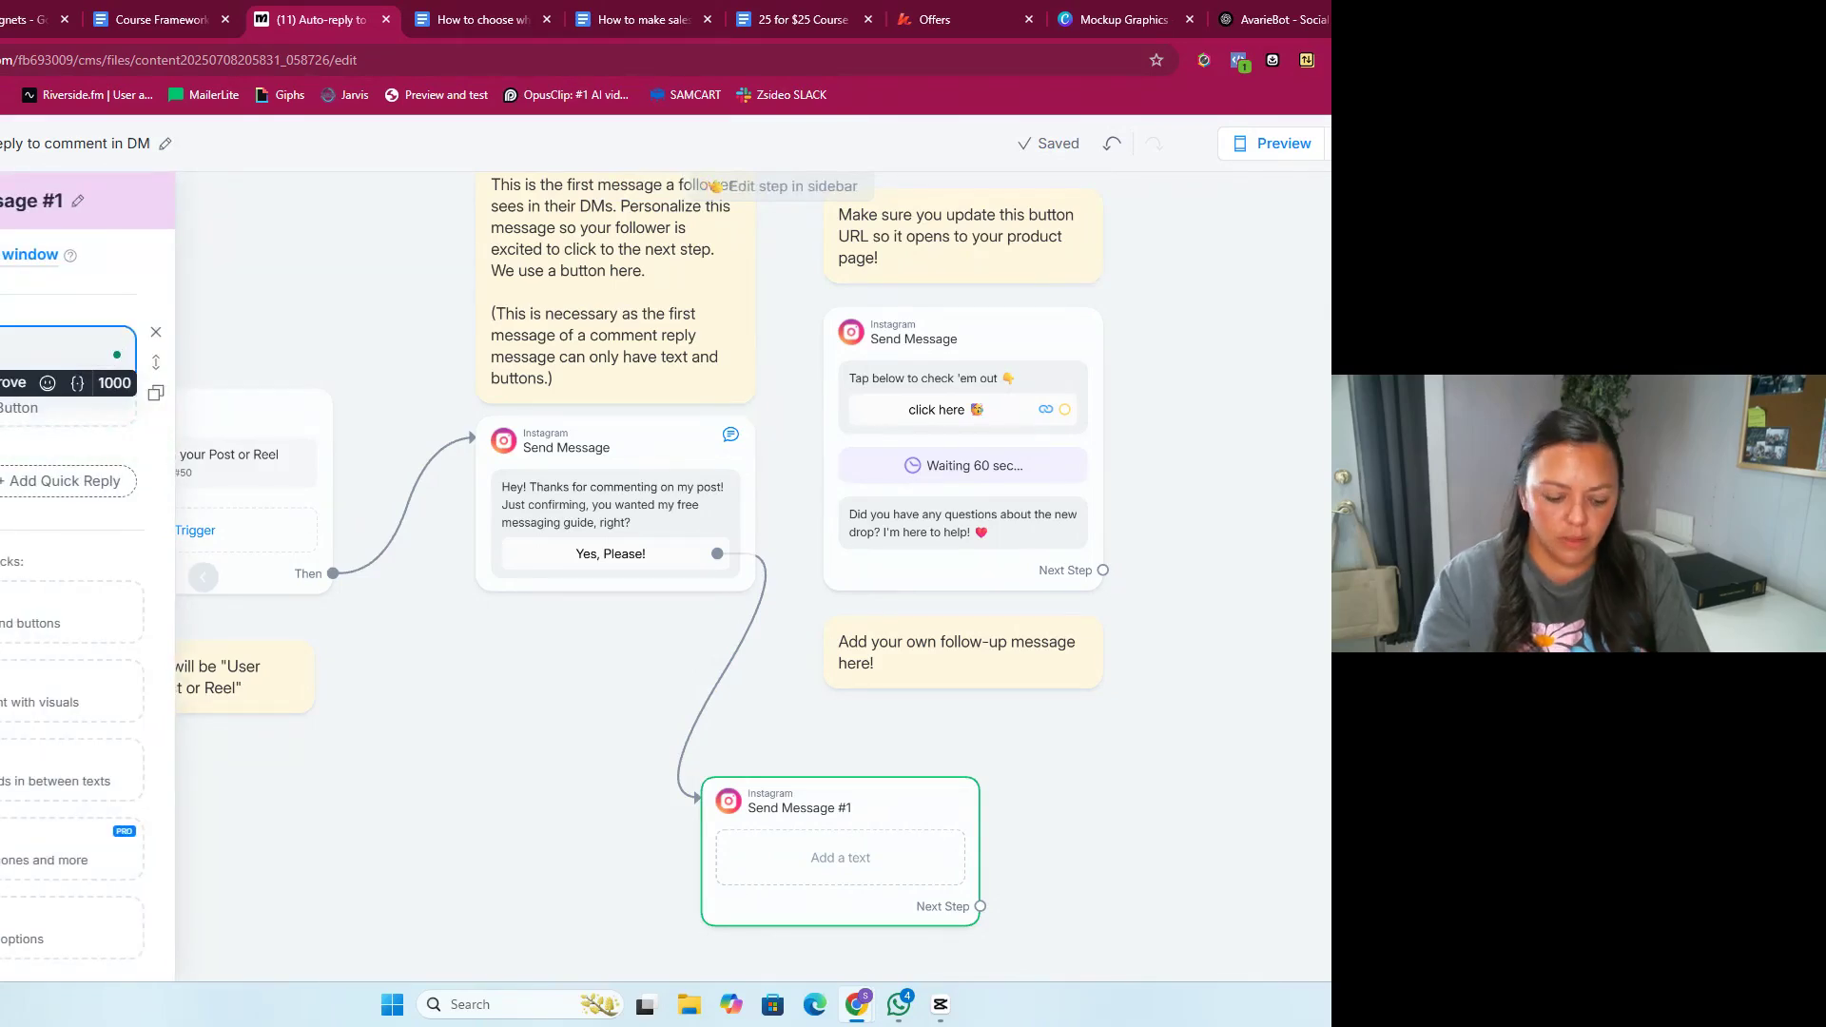
type("!")
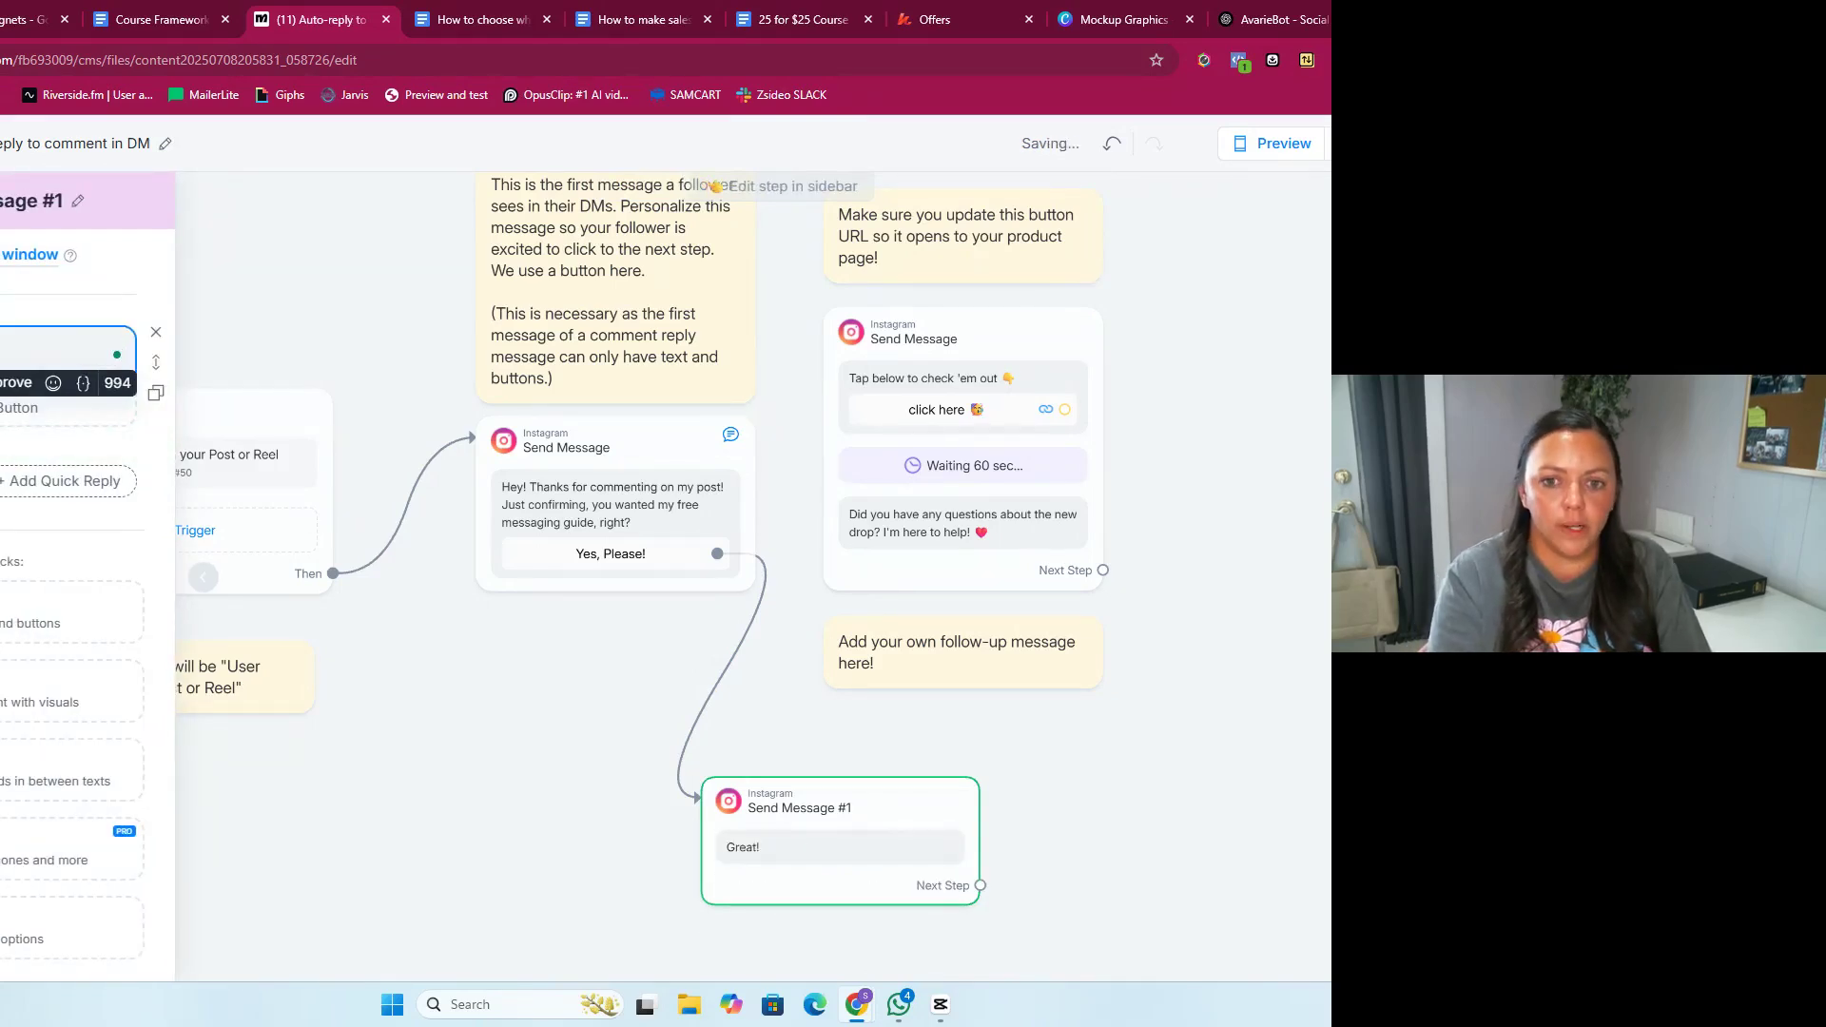
type(" What'sa")
type("email?")
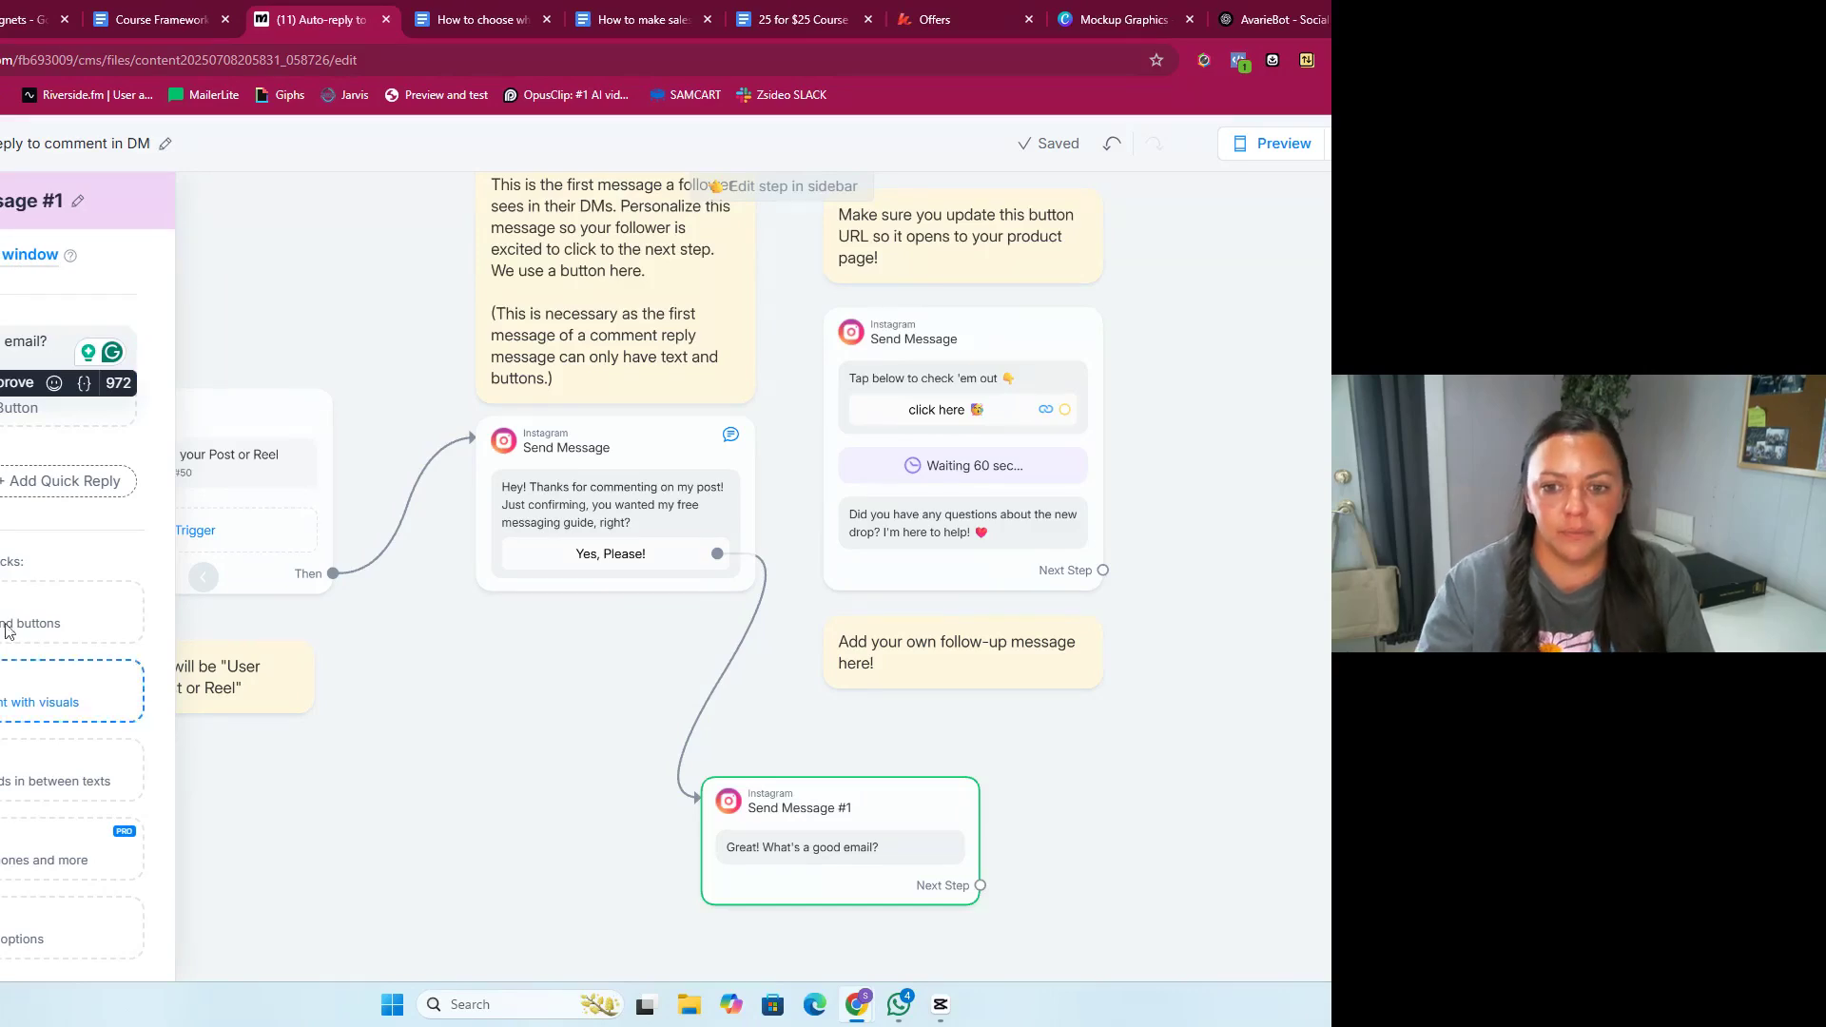
Step: Move the email question into a new data collection block and delete the emptied text block
left_click(52, 342)
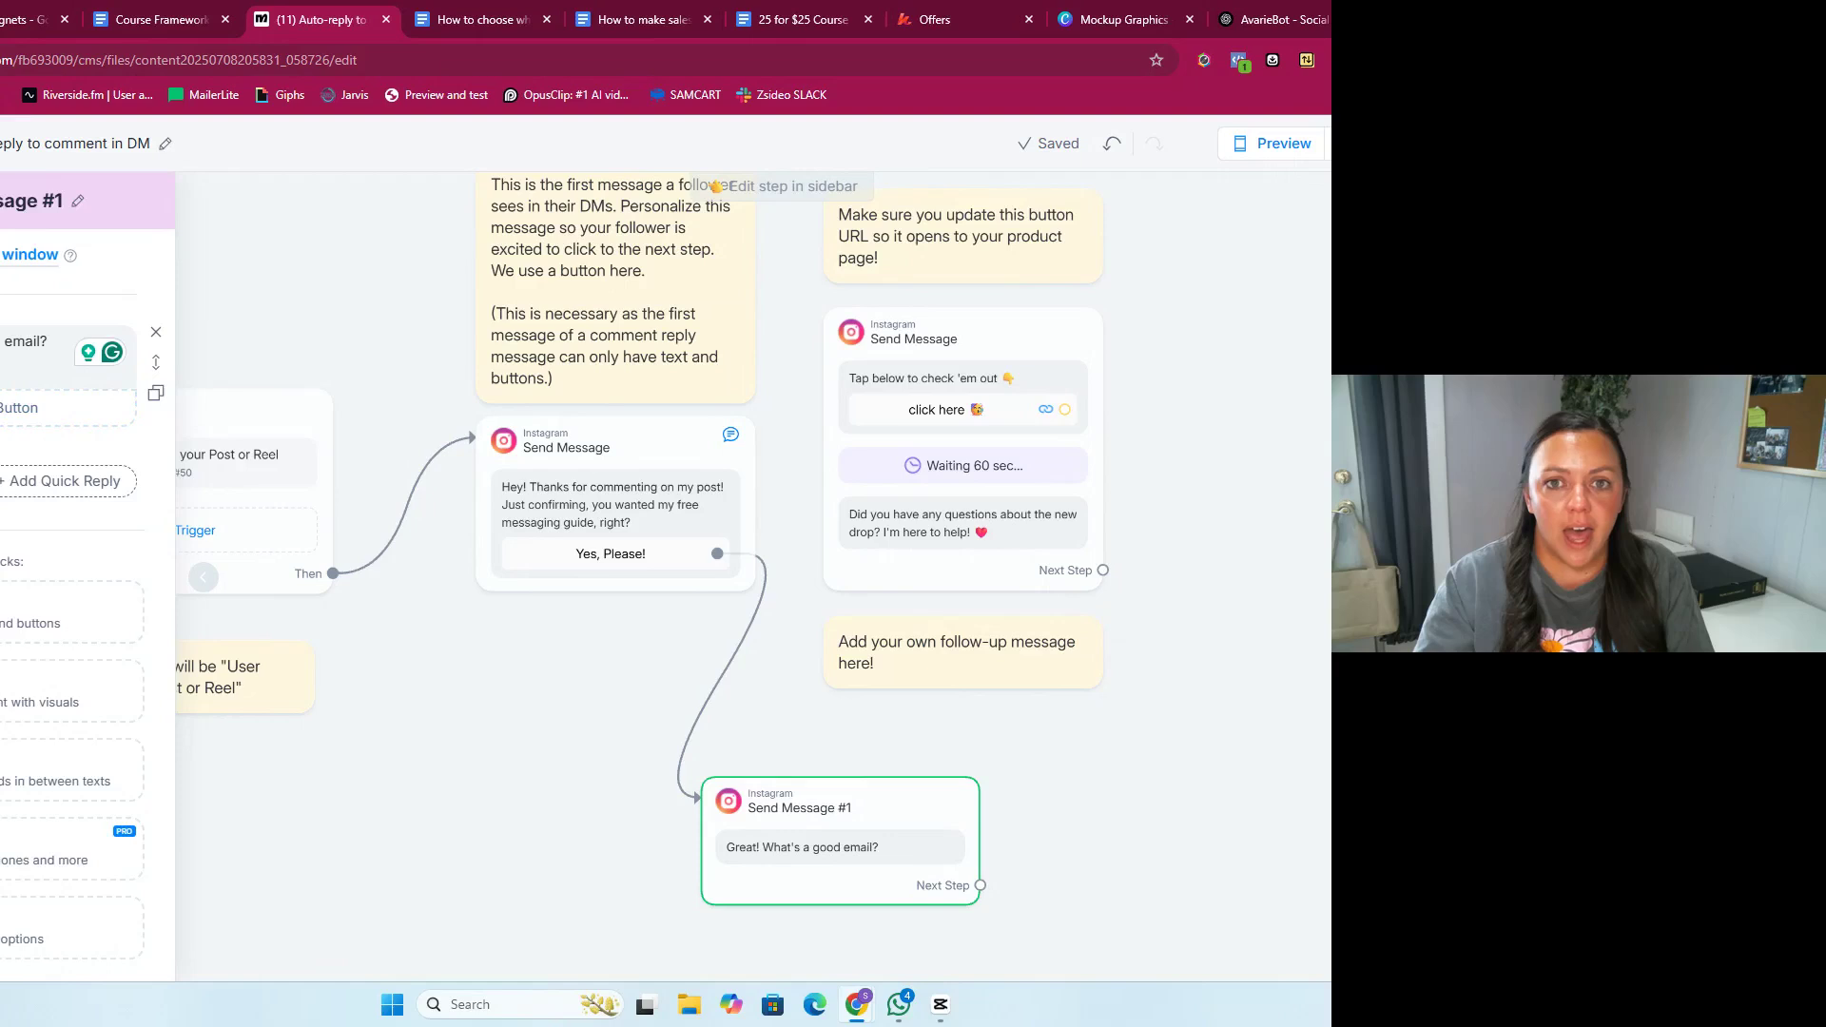
scroll(71, 570, "down", 1)
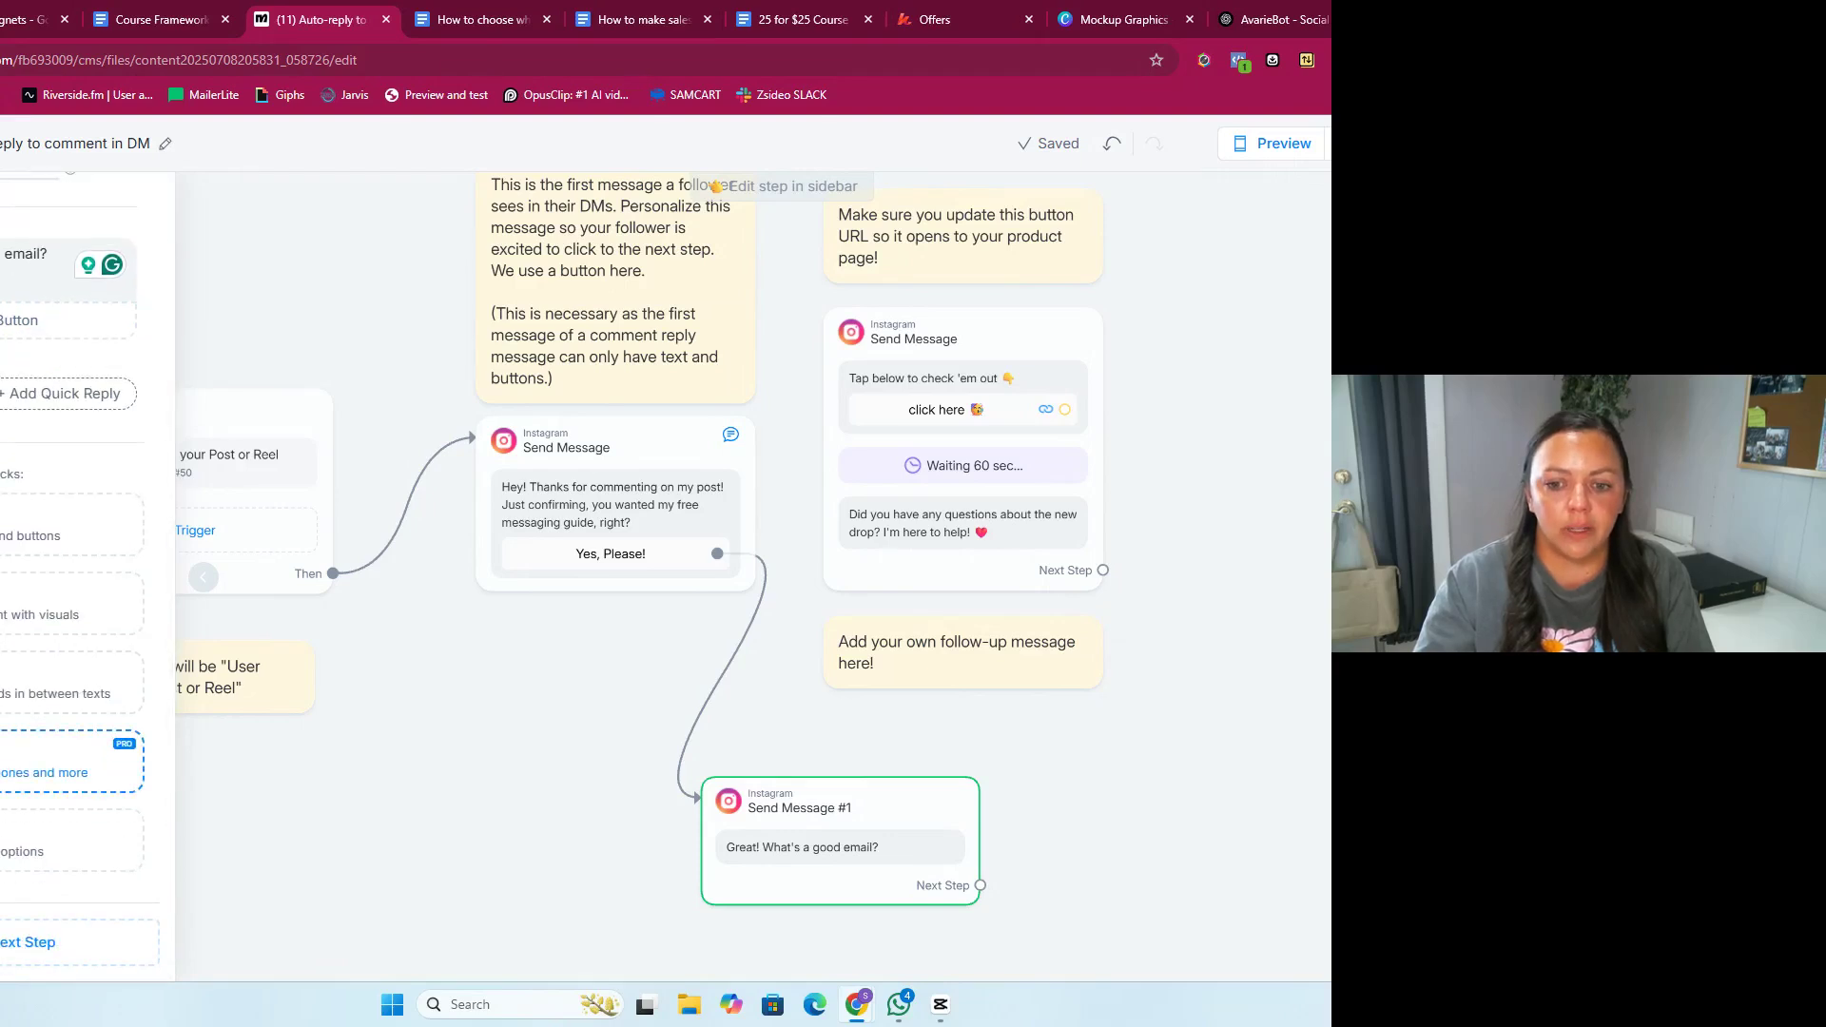
left_click(45, 765)
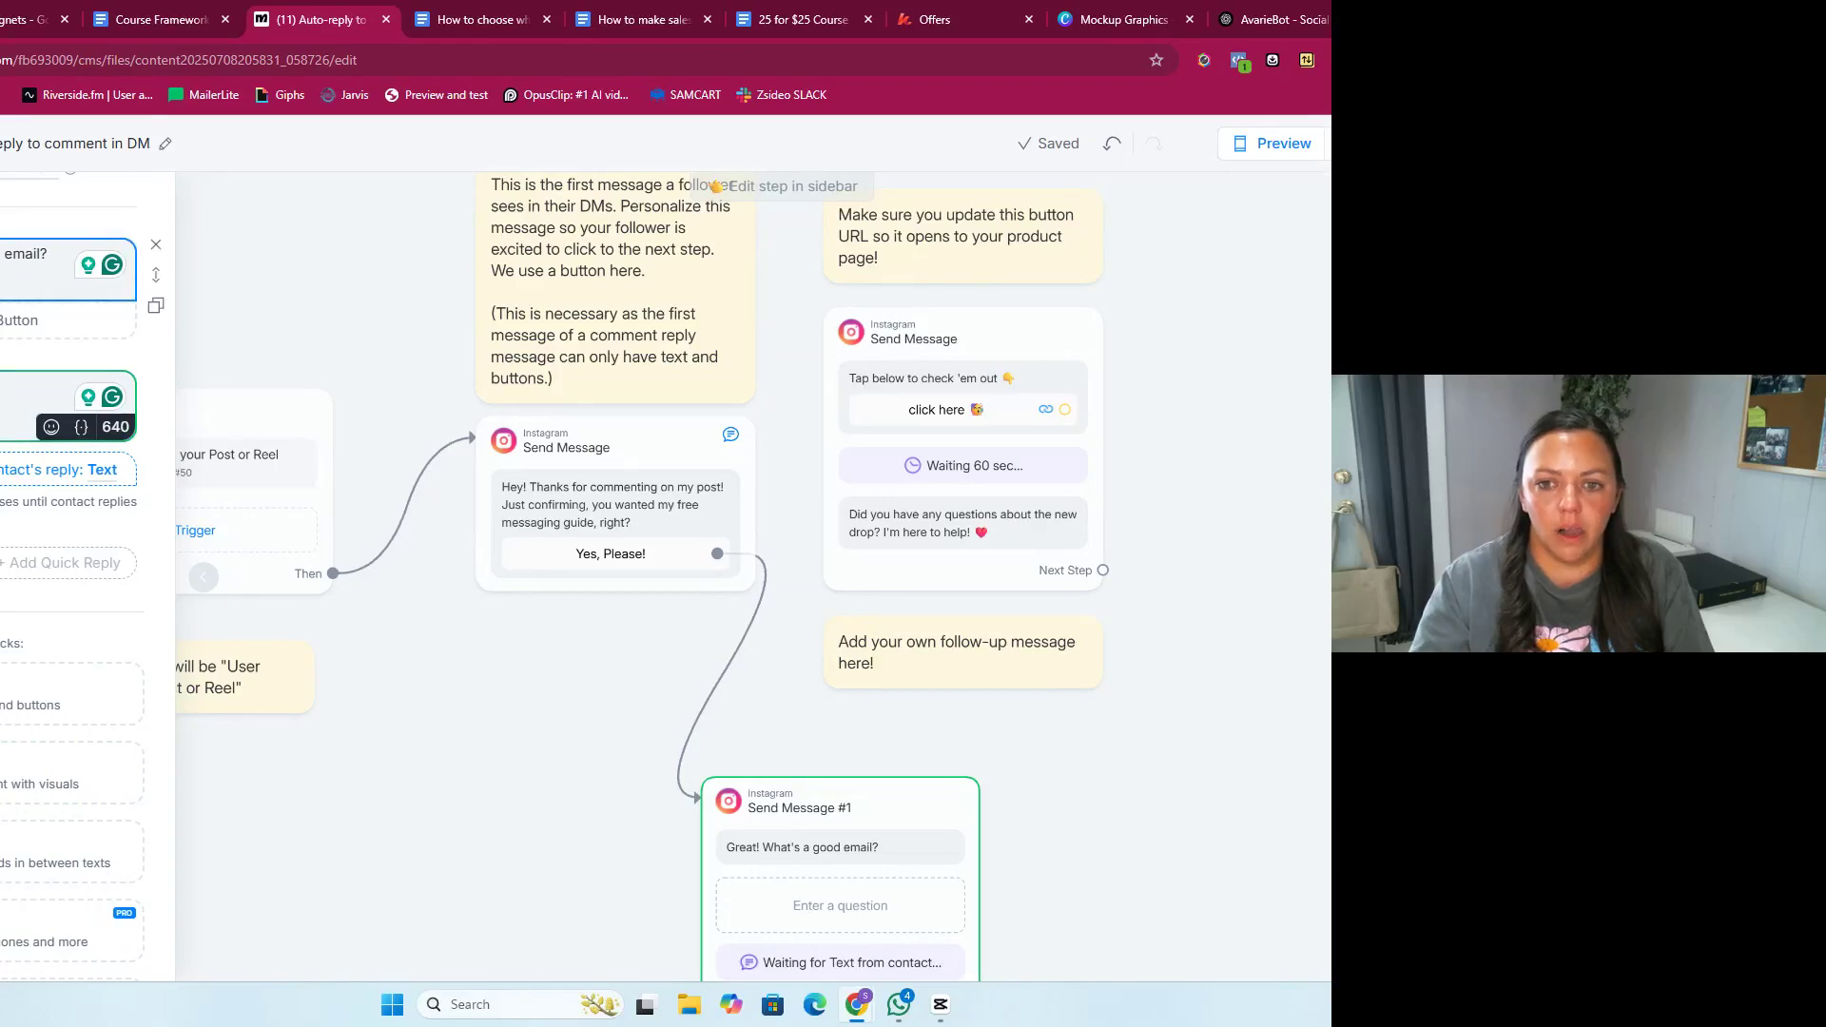
triple_click(25, 254)
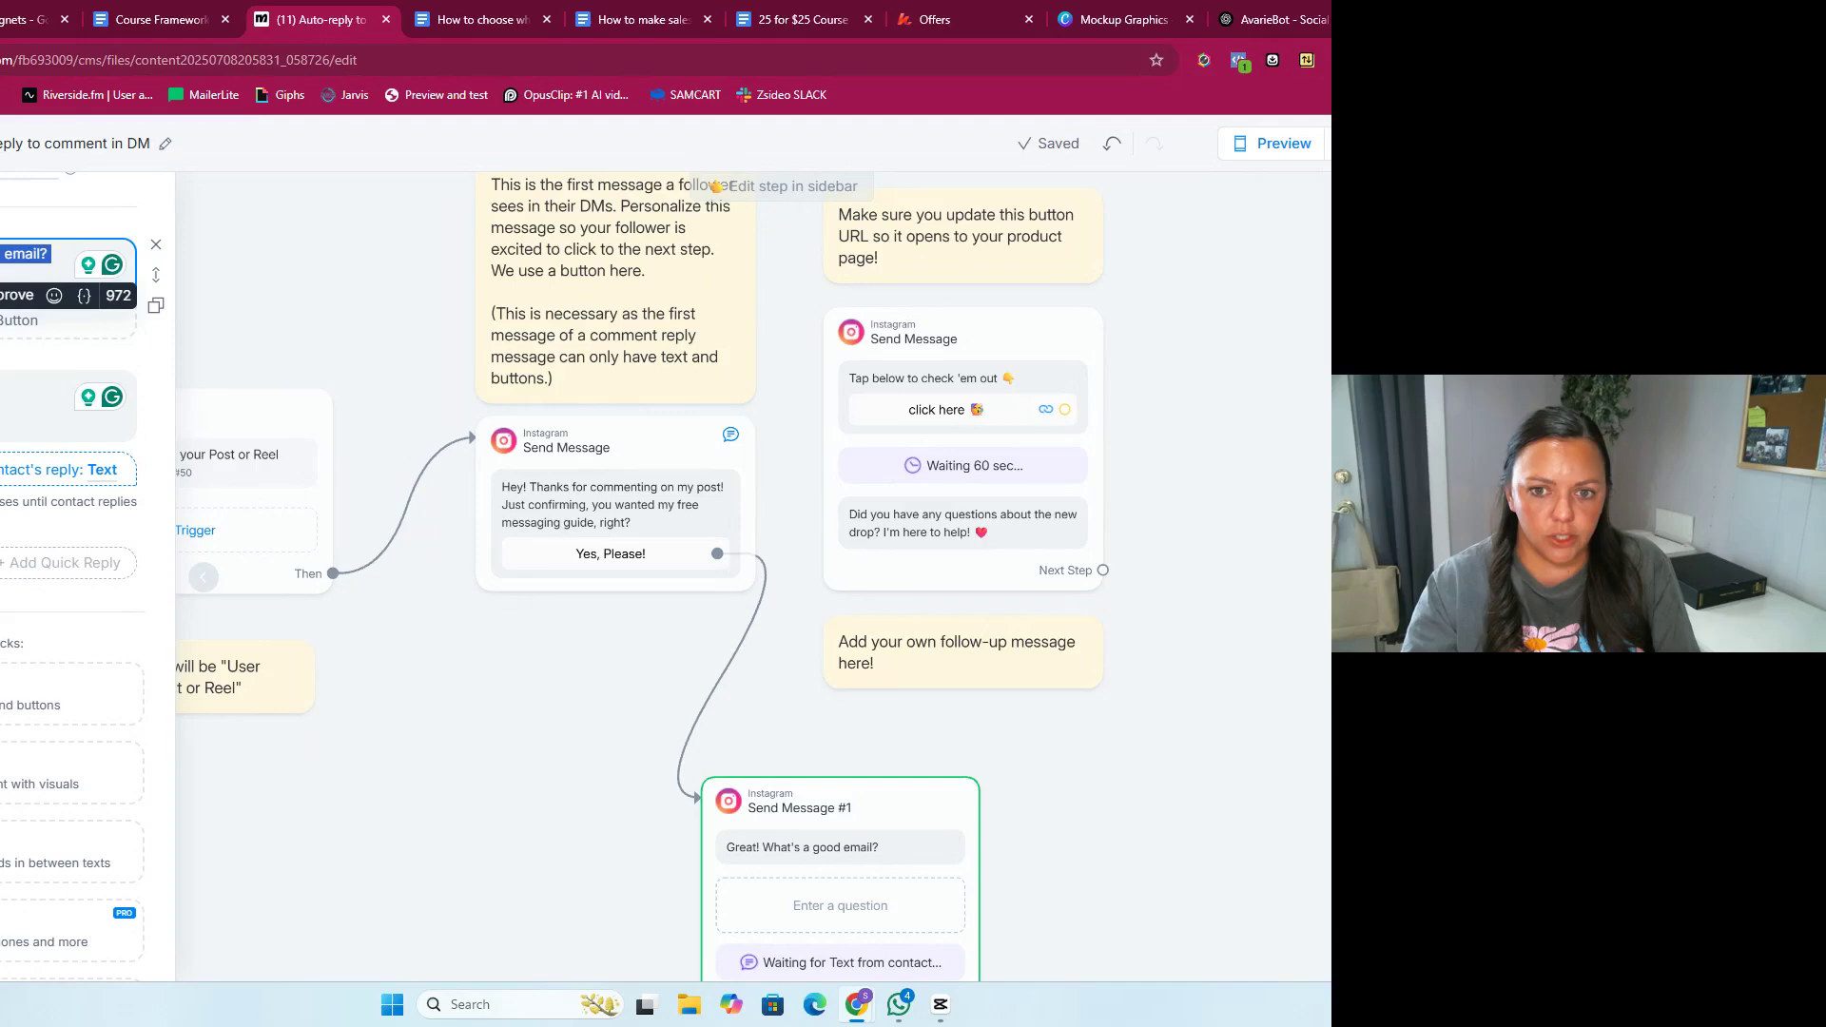
key("BackSpace")
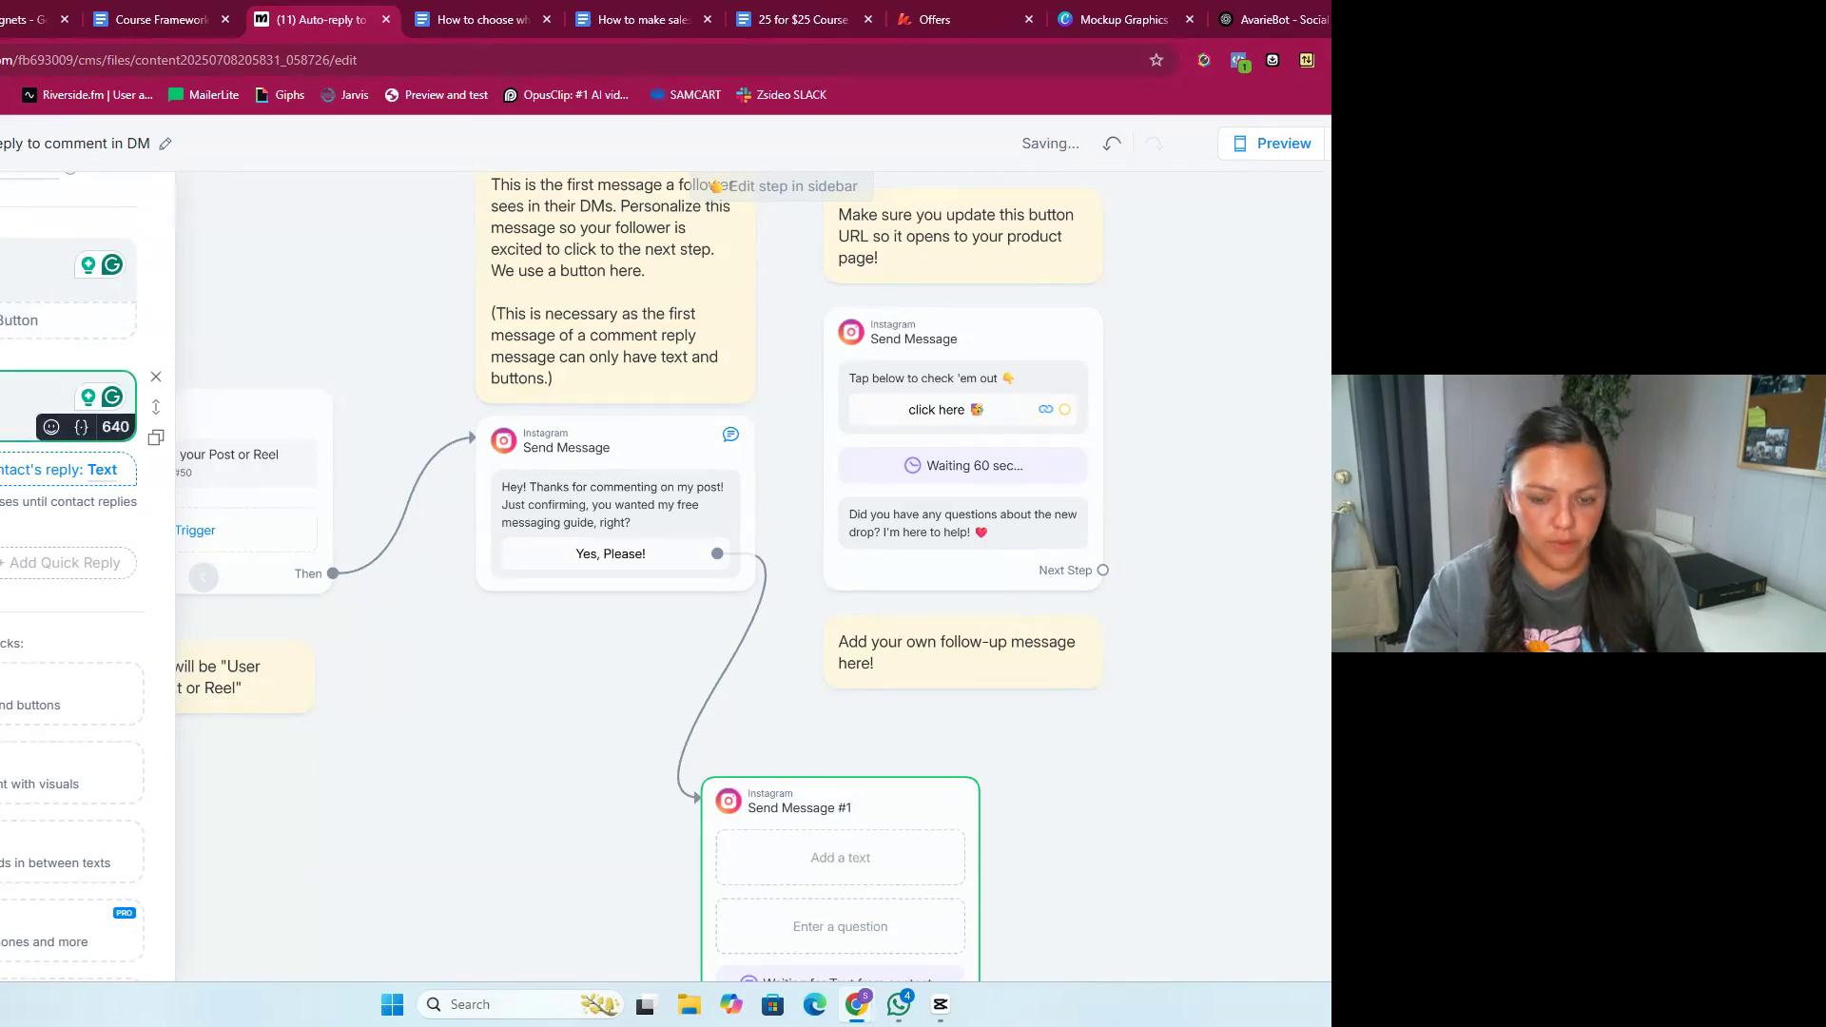
key("ctrl+z")
left_click(156, 245)
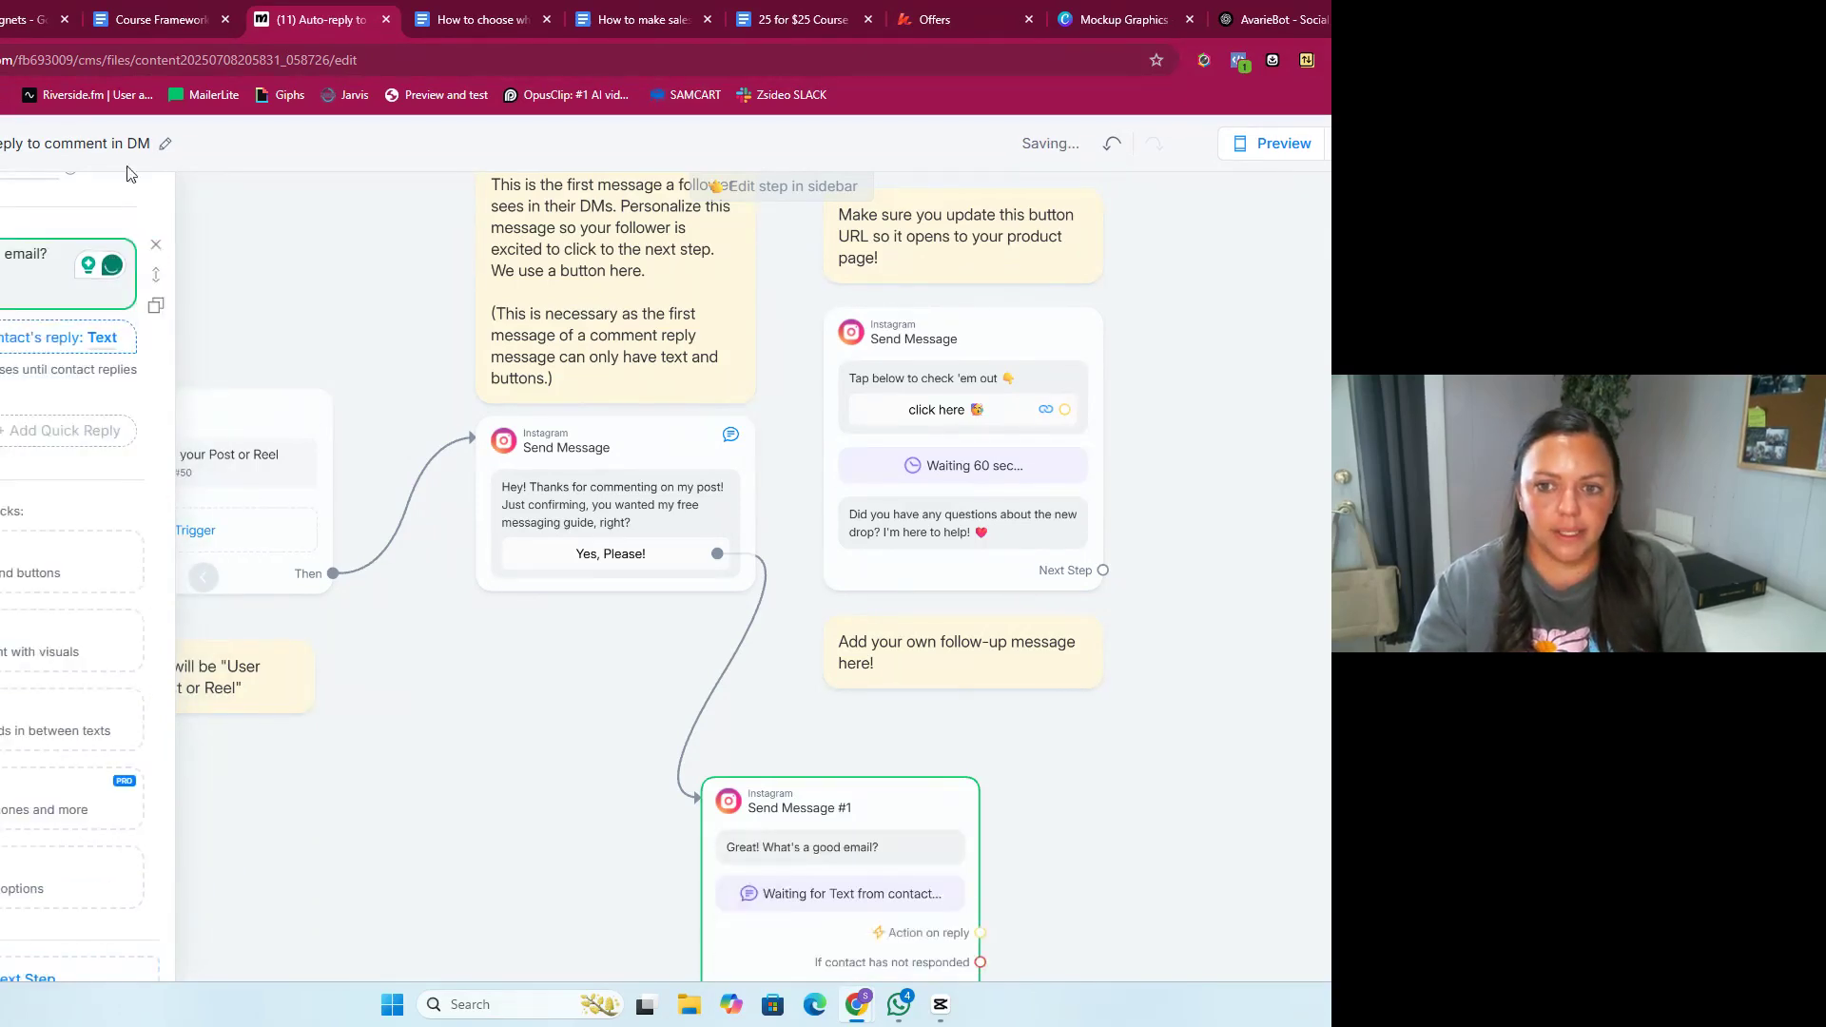
Step: Set the reply type of the email question's data collection to Email and close its settings
left_click(61, 345)
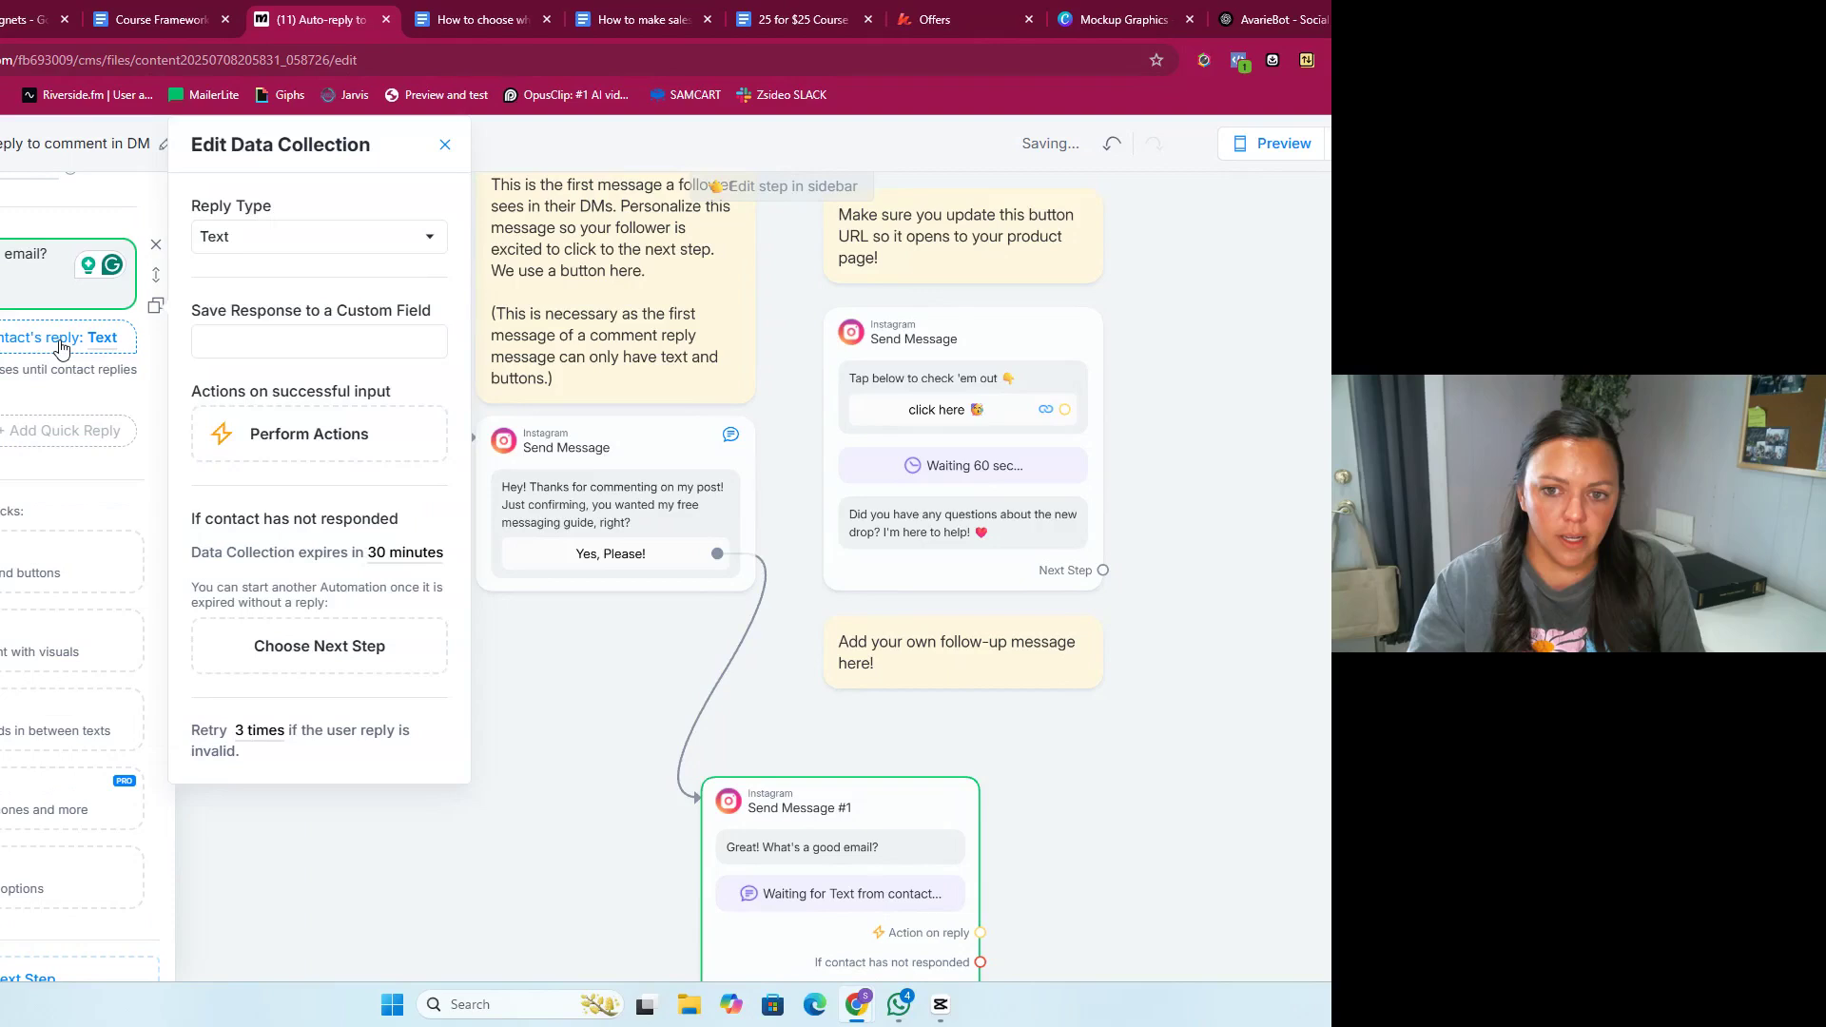
left_click(241, 239)
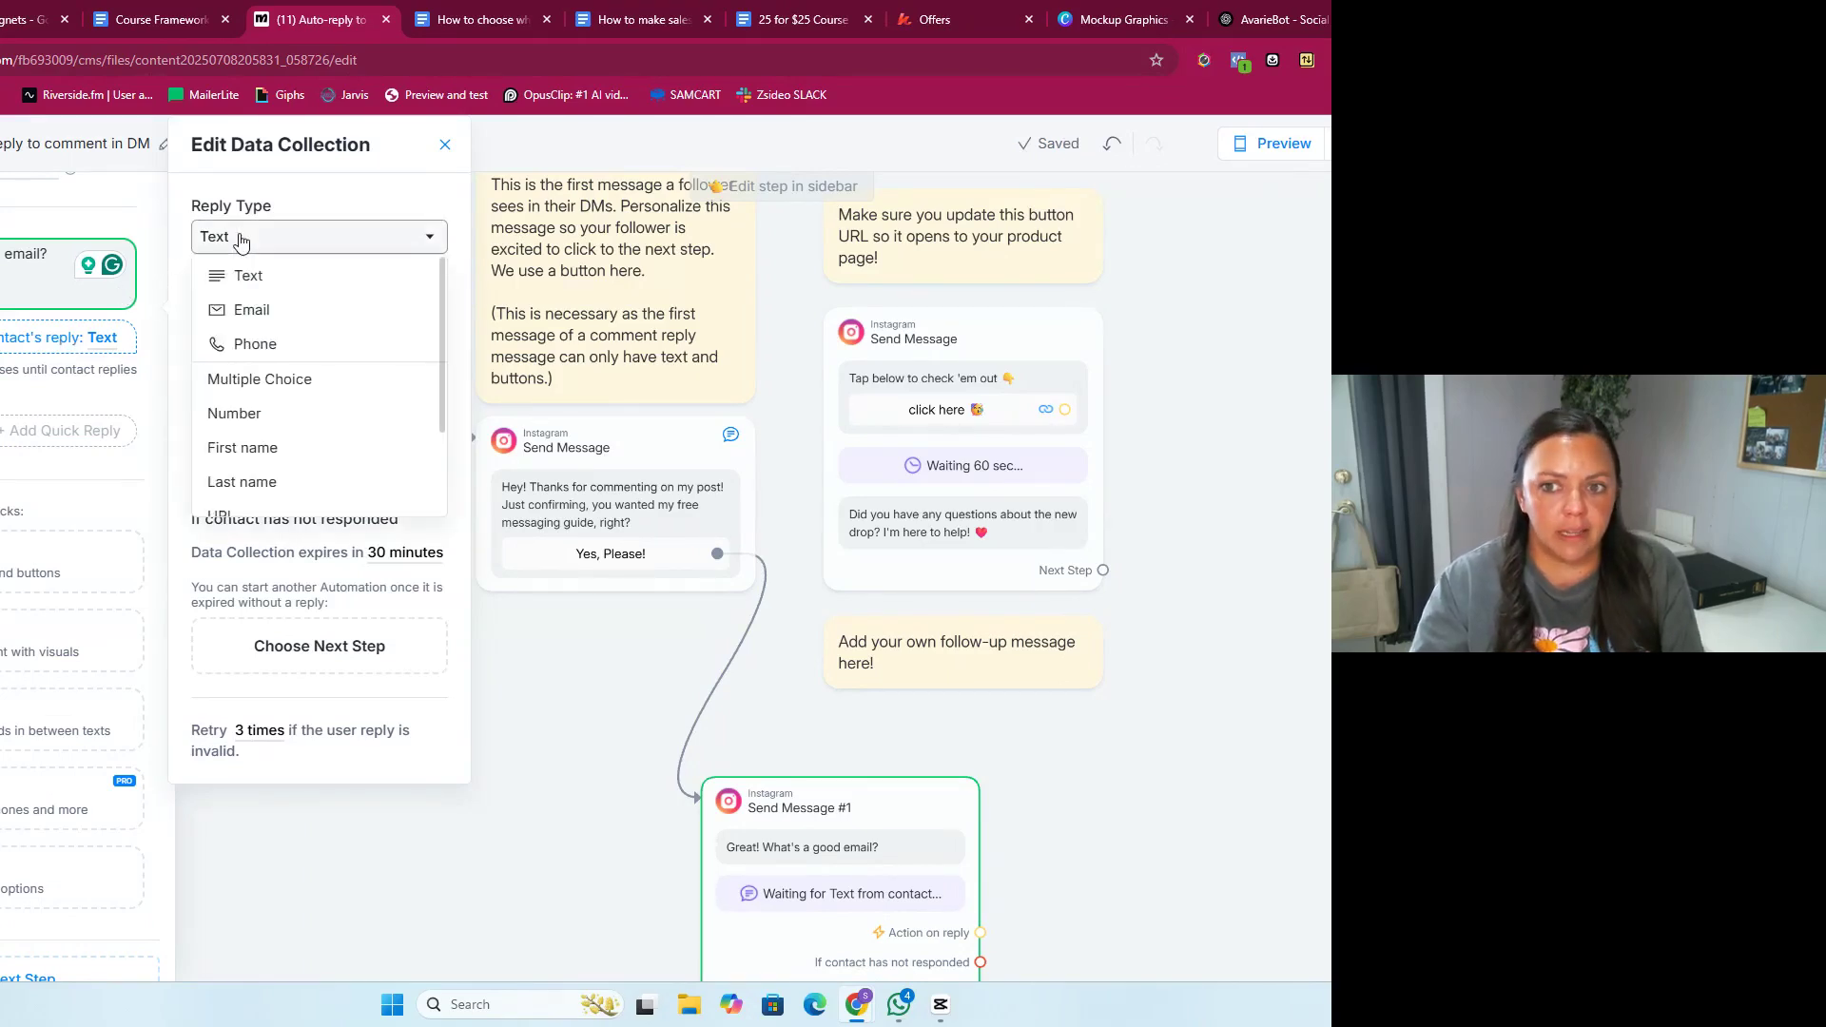
left_click(249, 314)
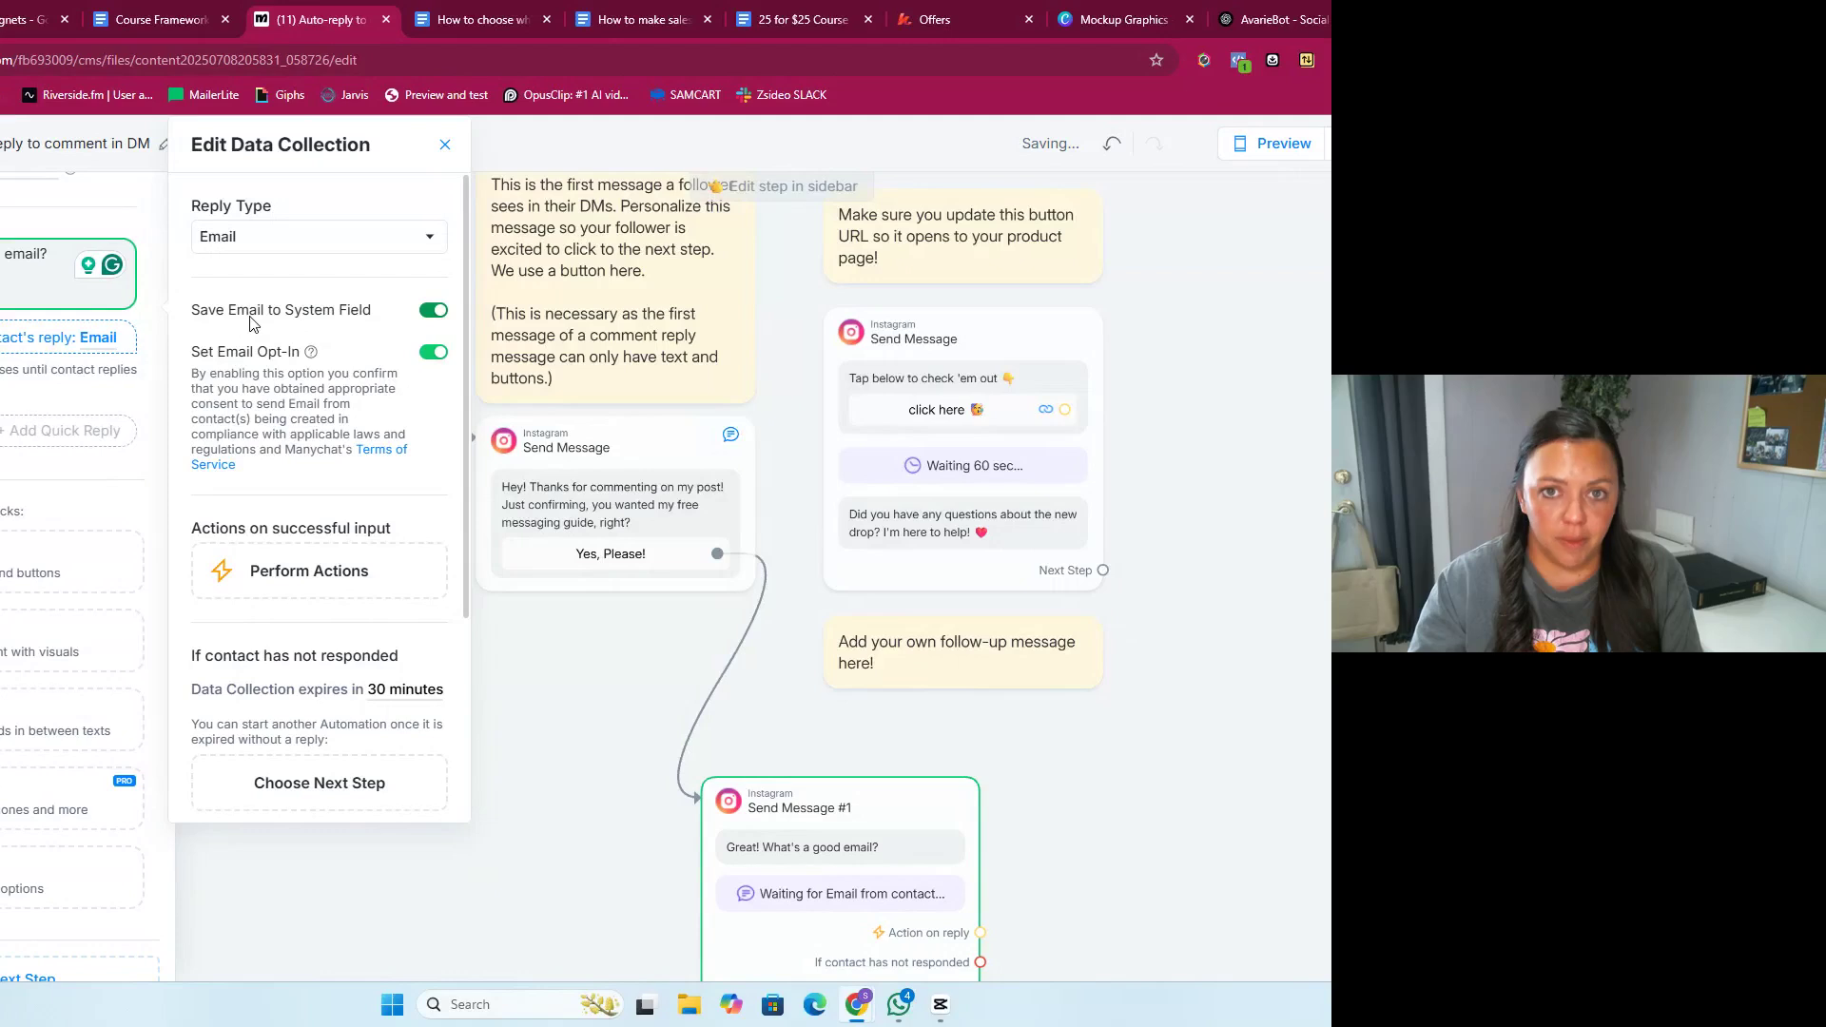
left_click(135, 425)
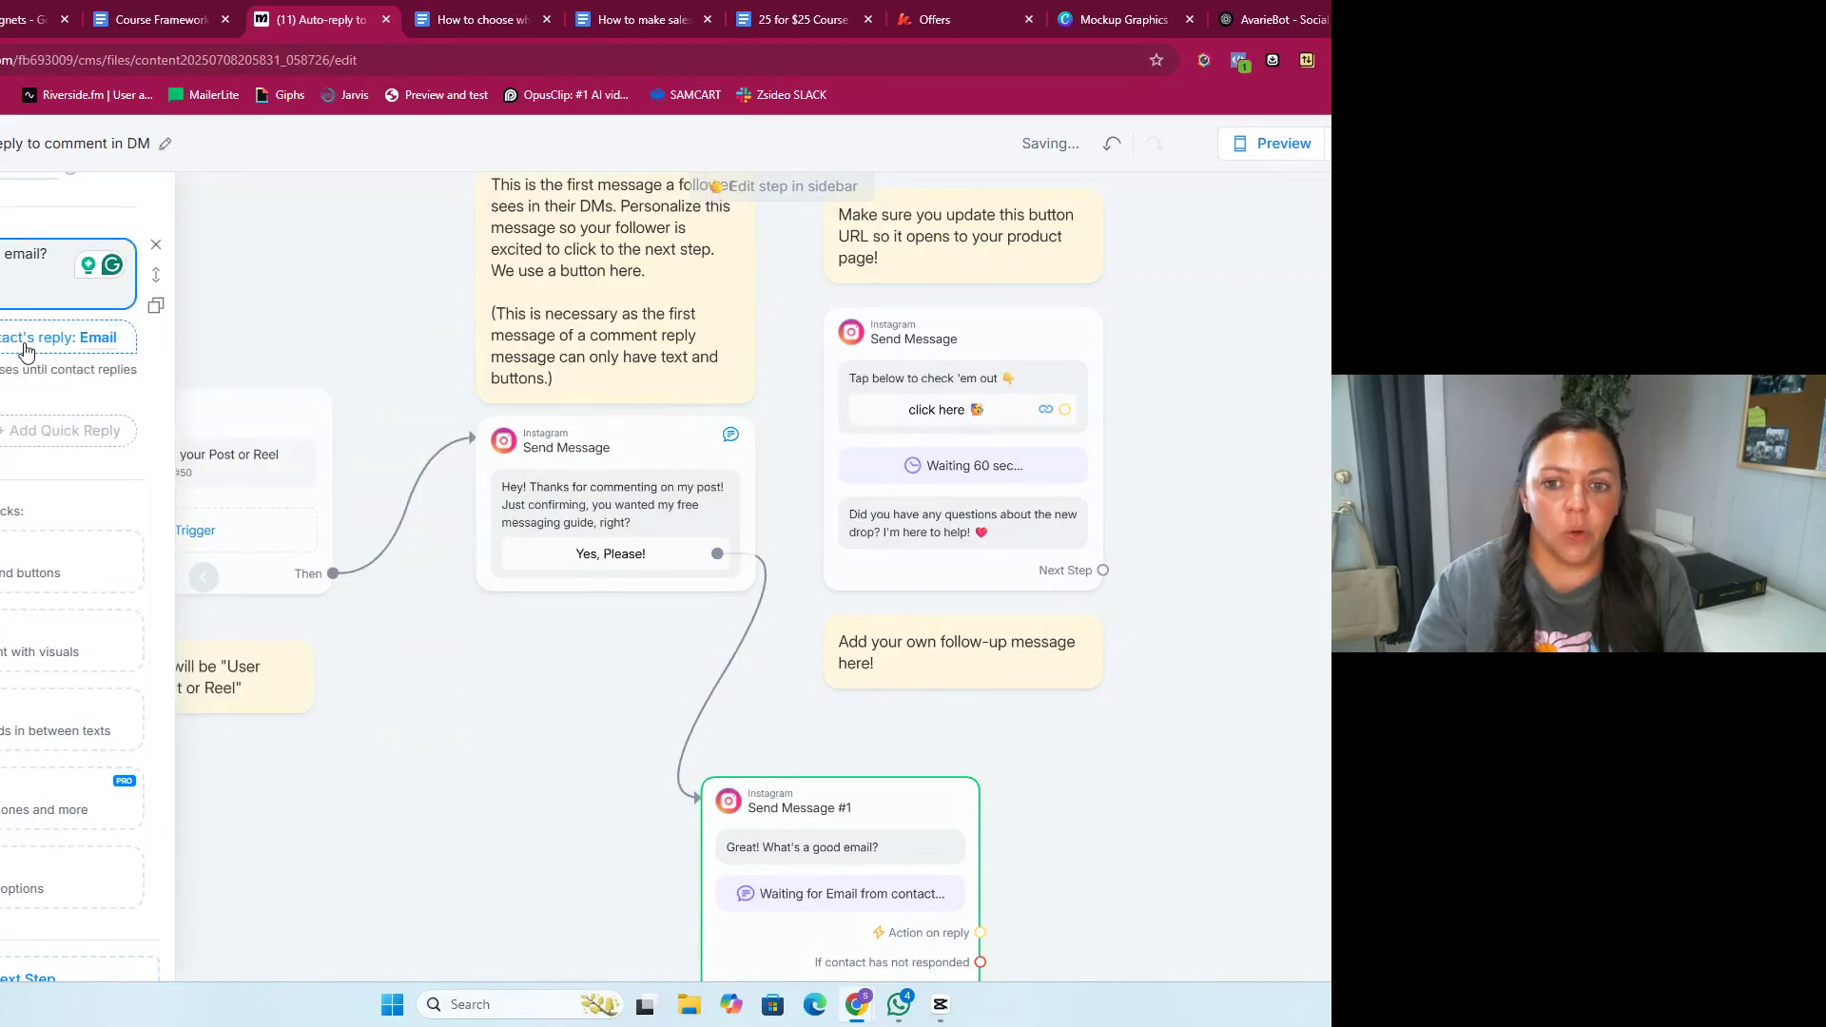
Step: Add a new Instagram message as the next step after the email question
scroll(72, 903, "down", 1)
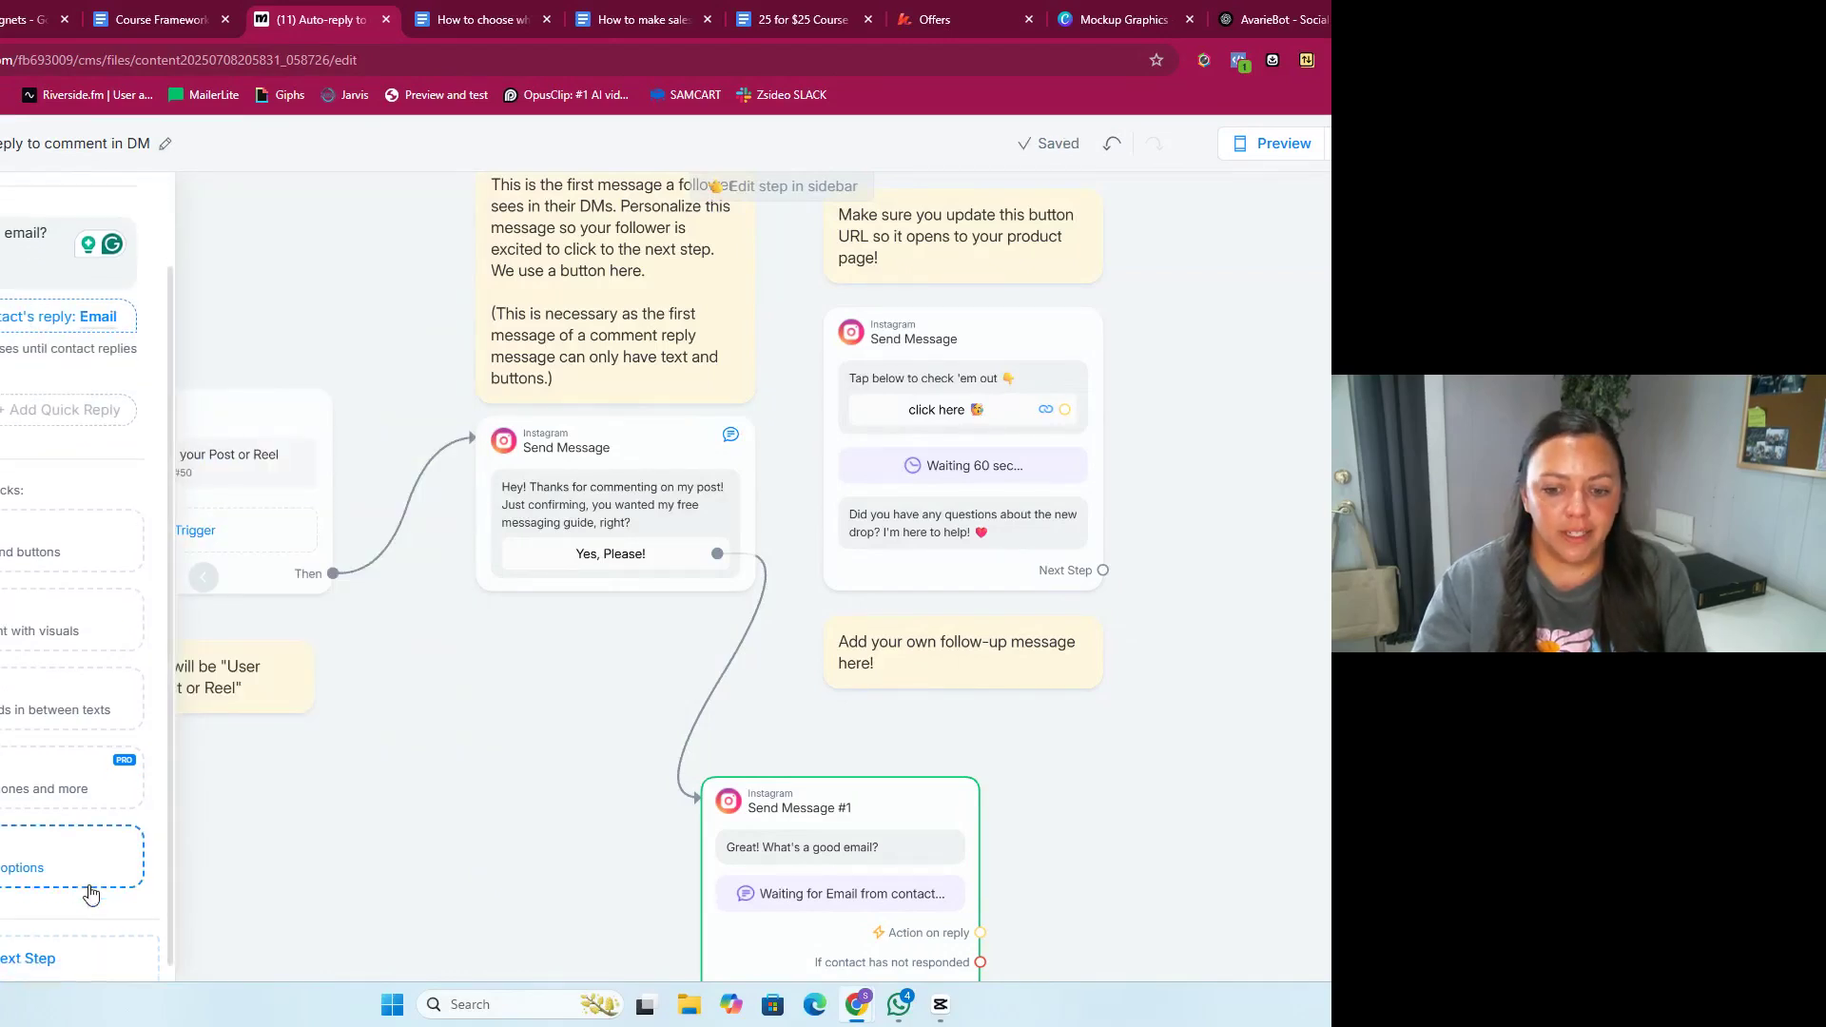
left_click(55, 947)
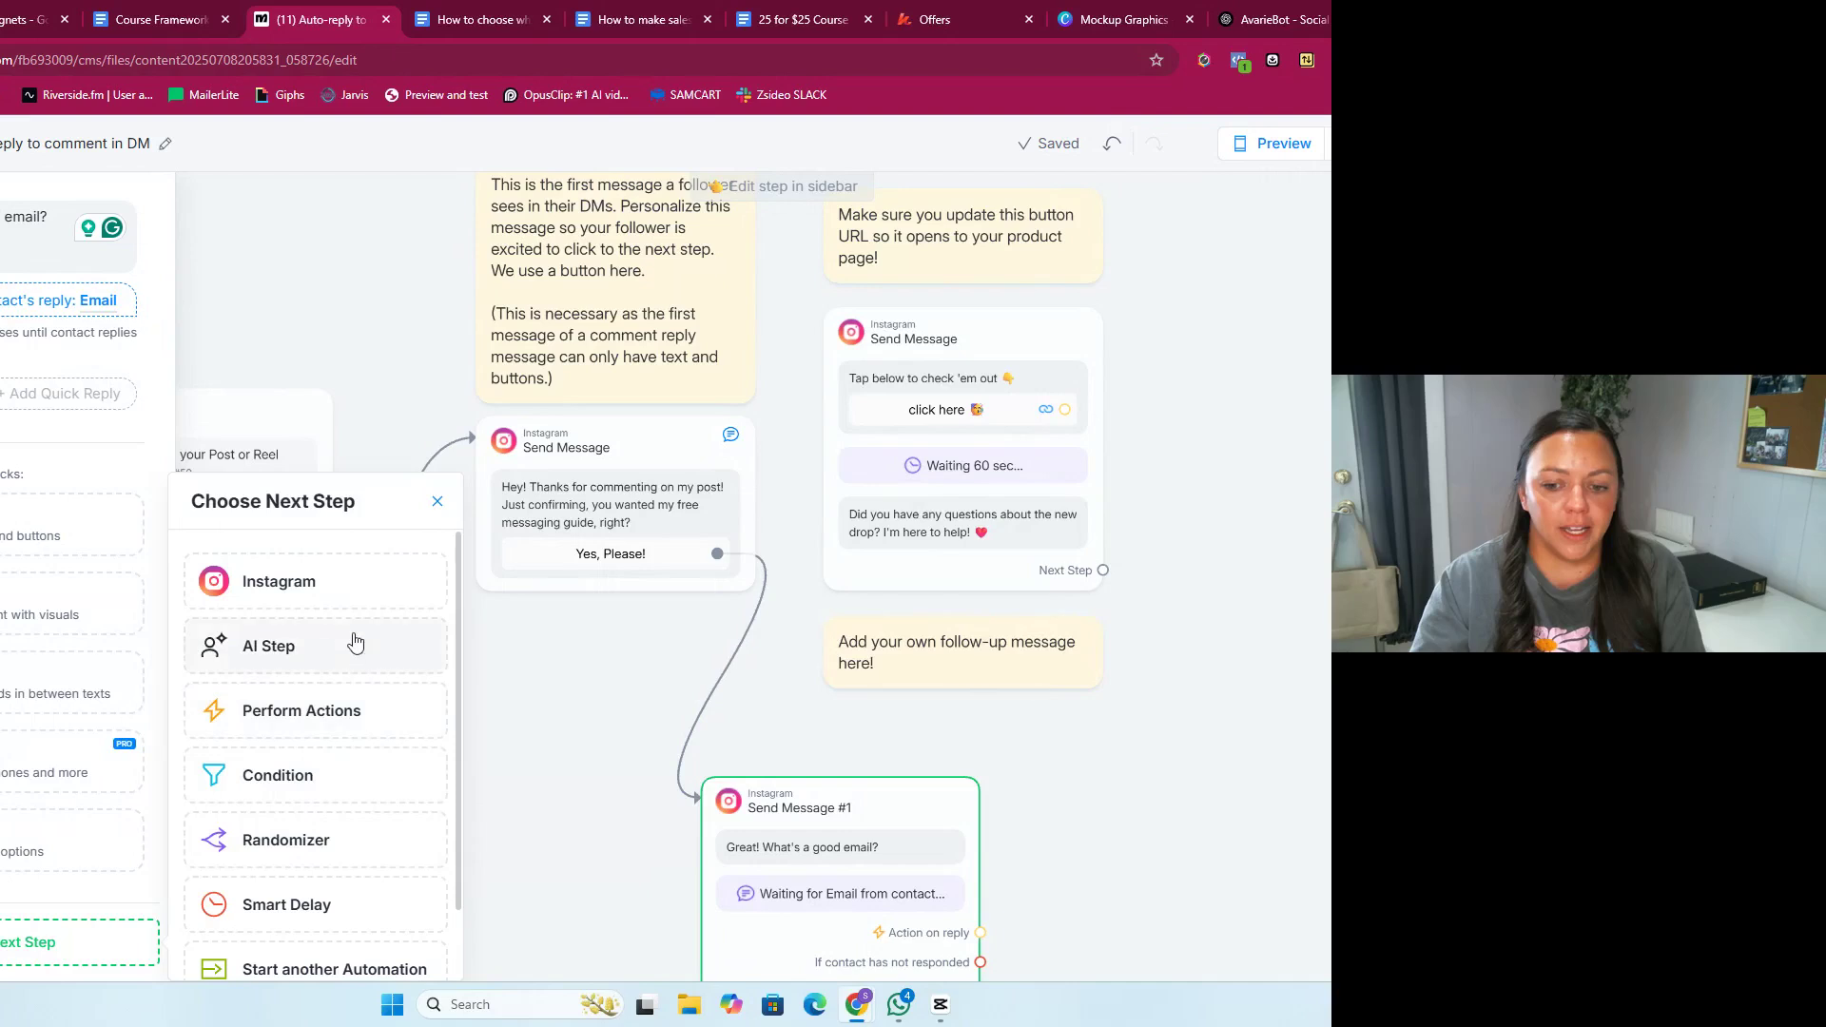
left_click(314, 599)
scroll(1089, 682, "down", 3)
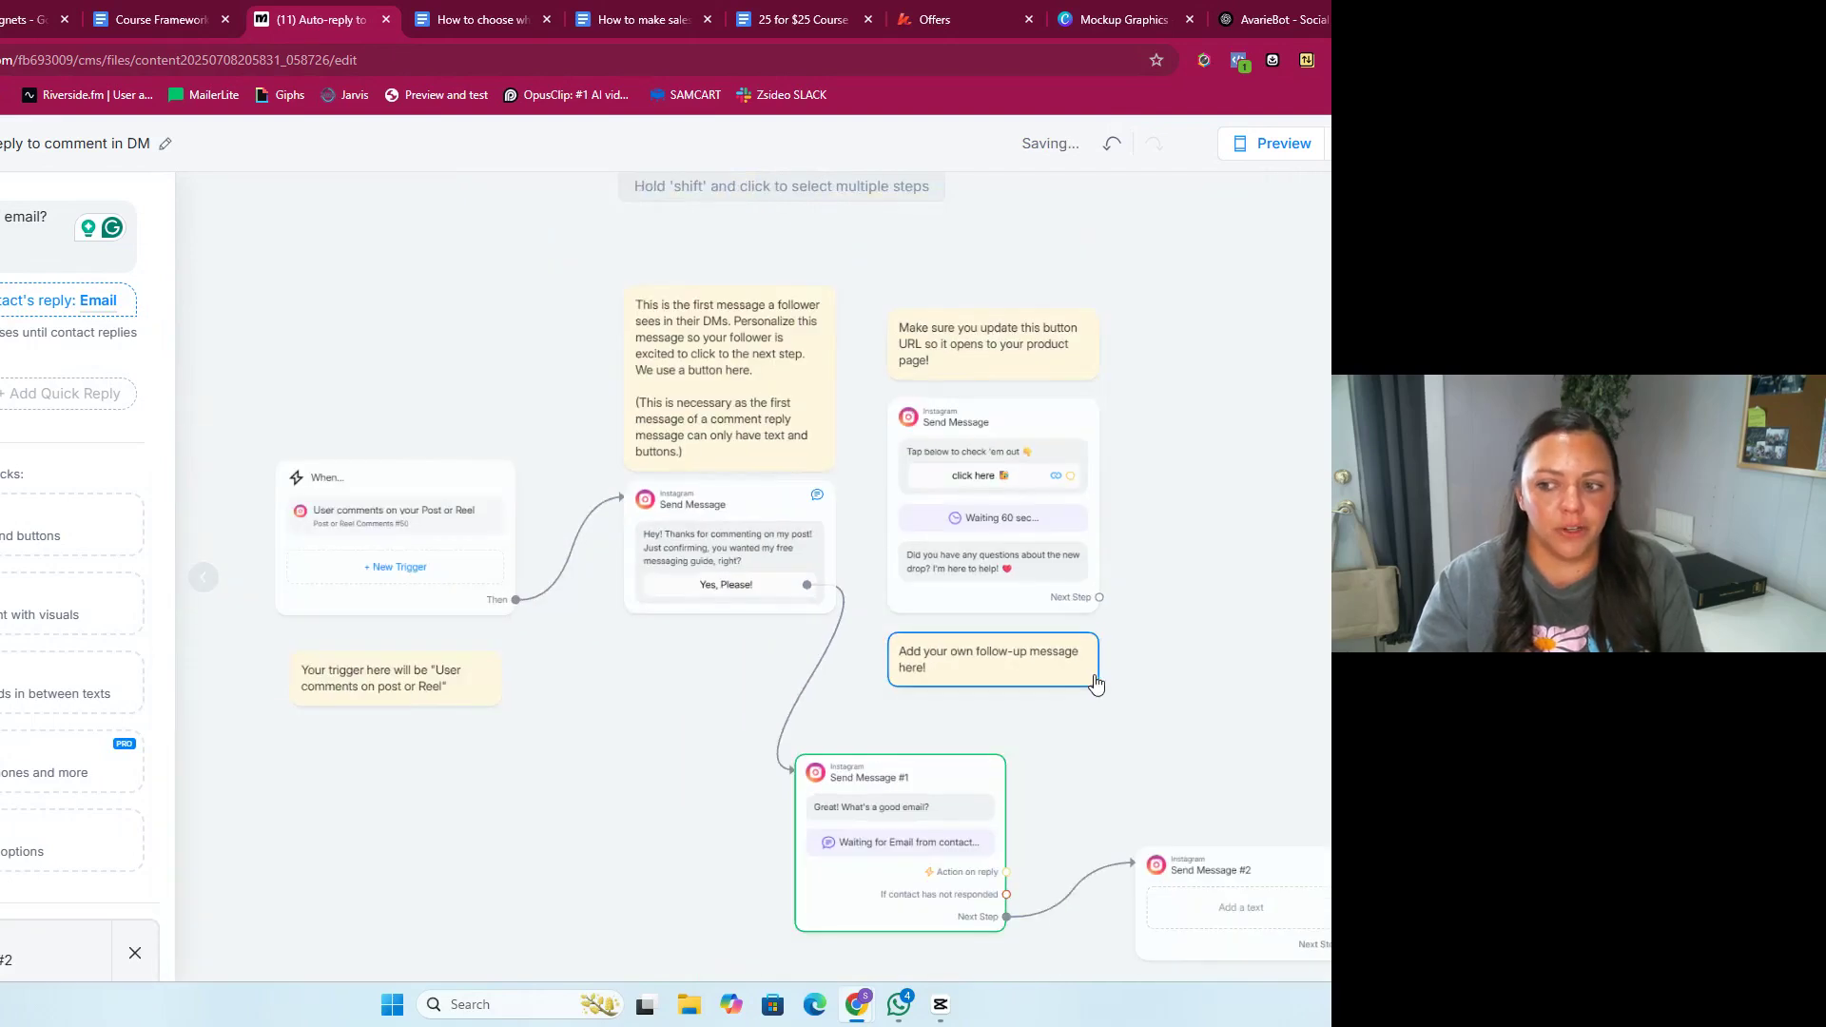
Step: Write "Ok great! Click the button below to download your messaging guide!" as the text of the message following the email question
left_click_drag(670, 843, 451, 610)
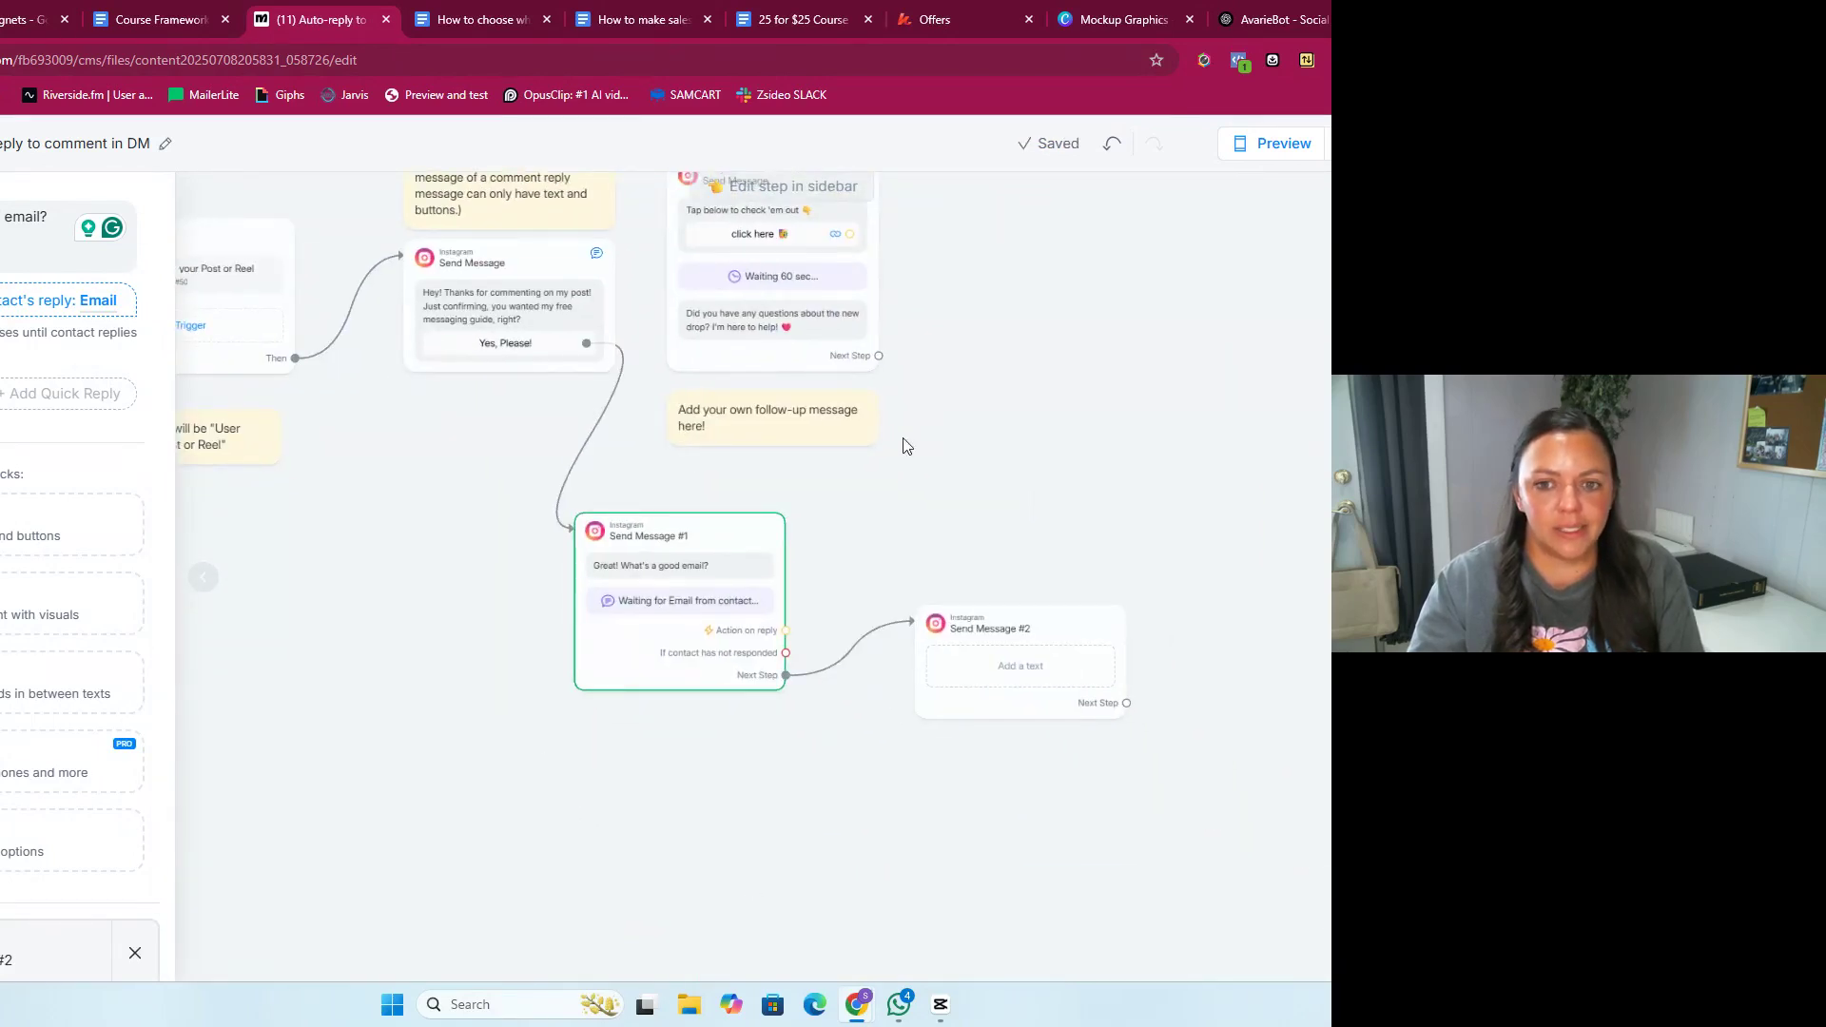
mouse_move(683, 572)
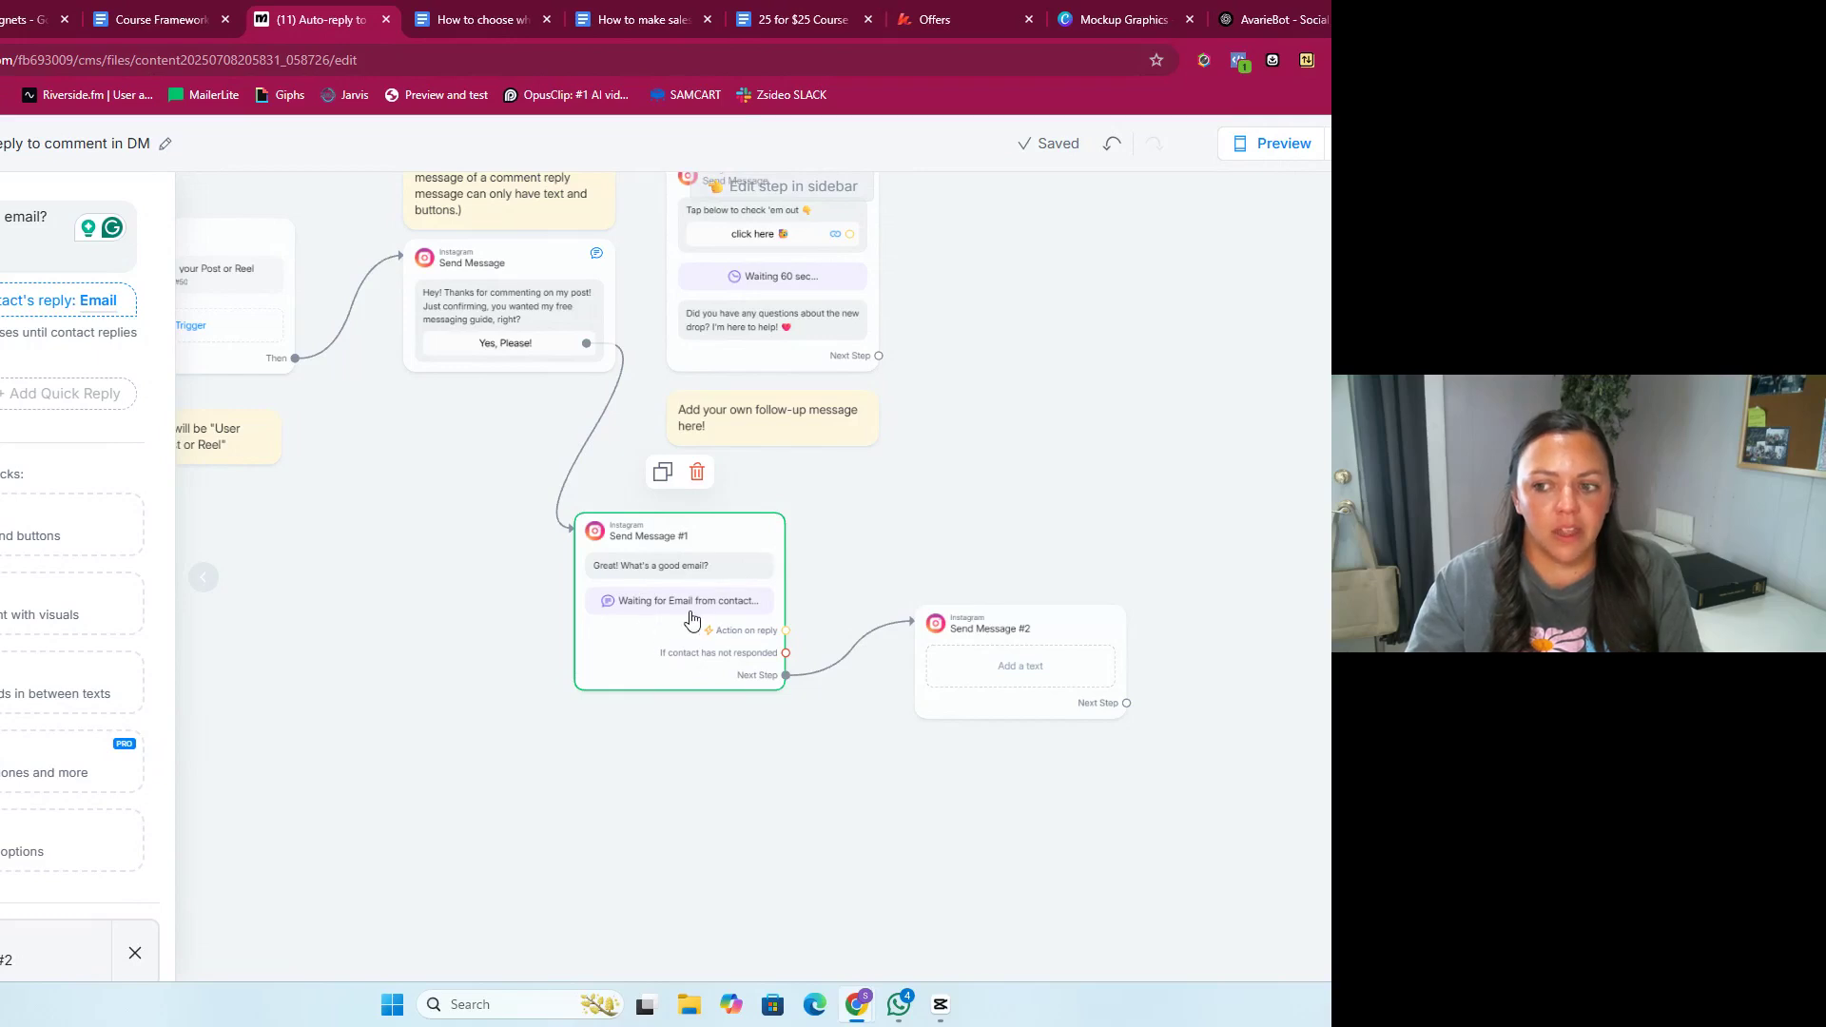
left_click(1024, 669)
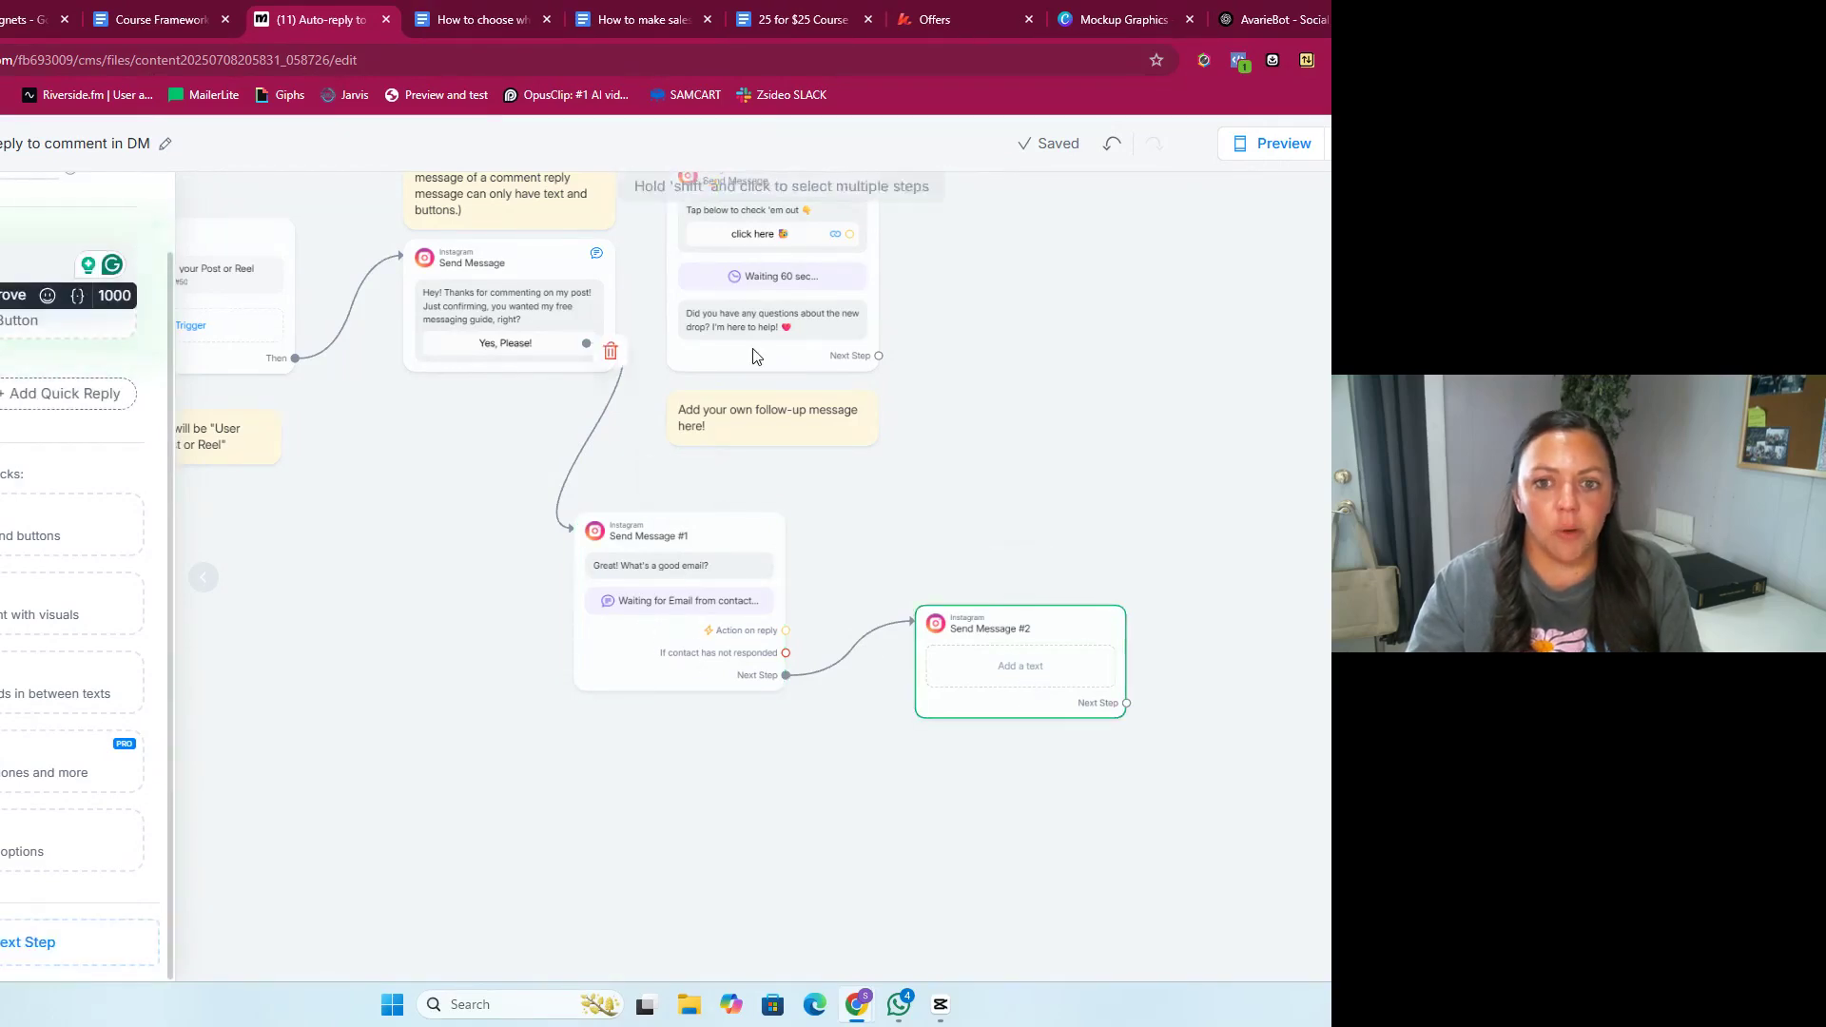
type("Ok great")
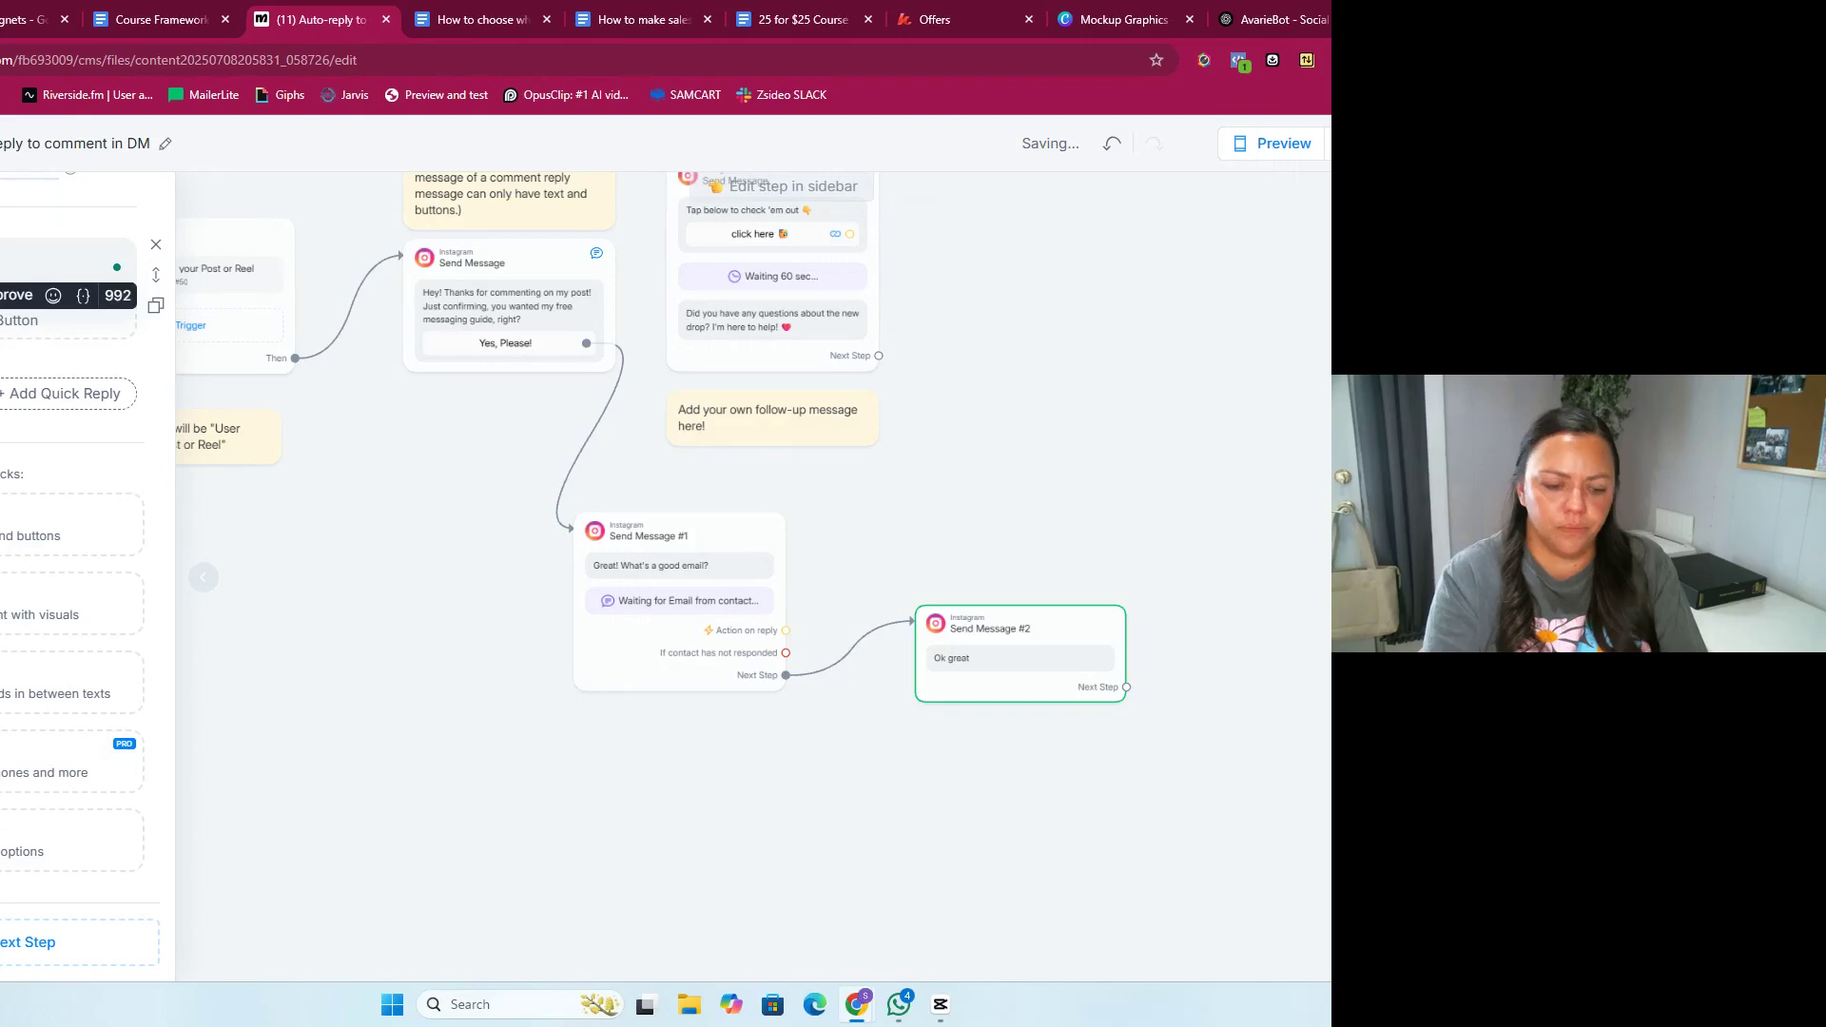
type("! ")
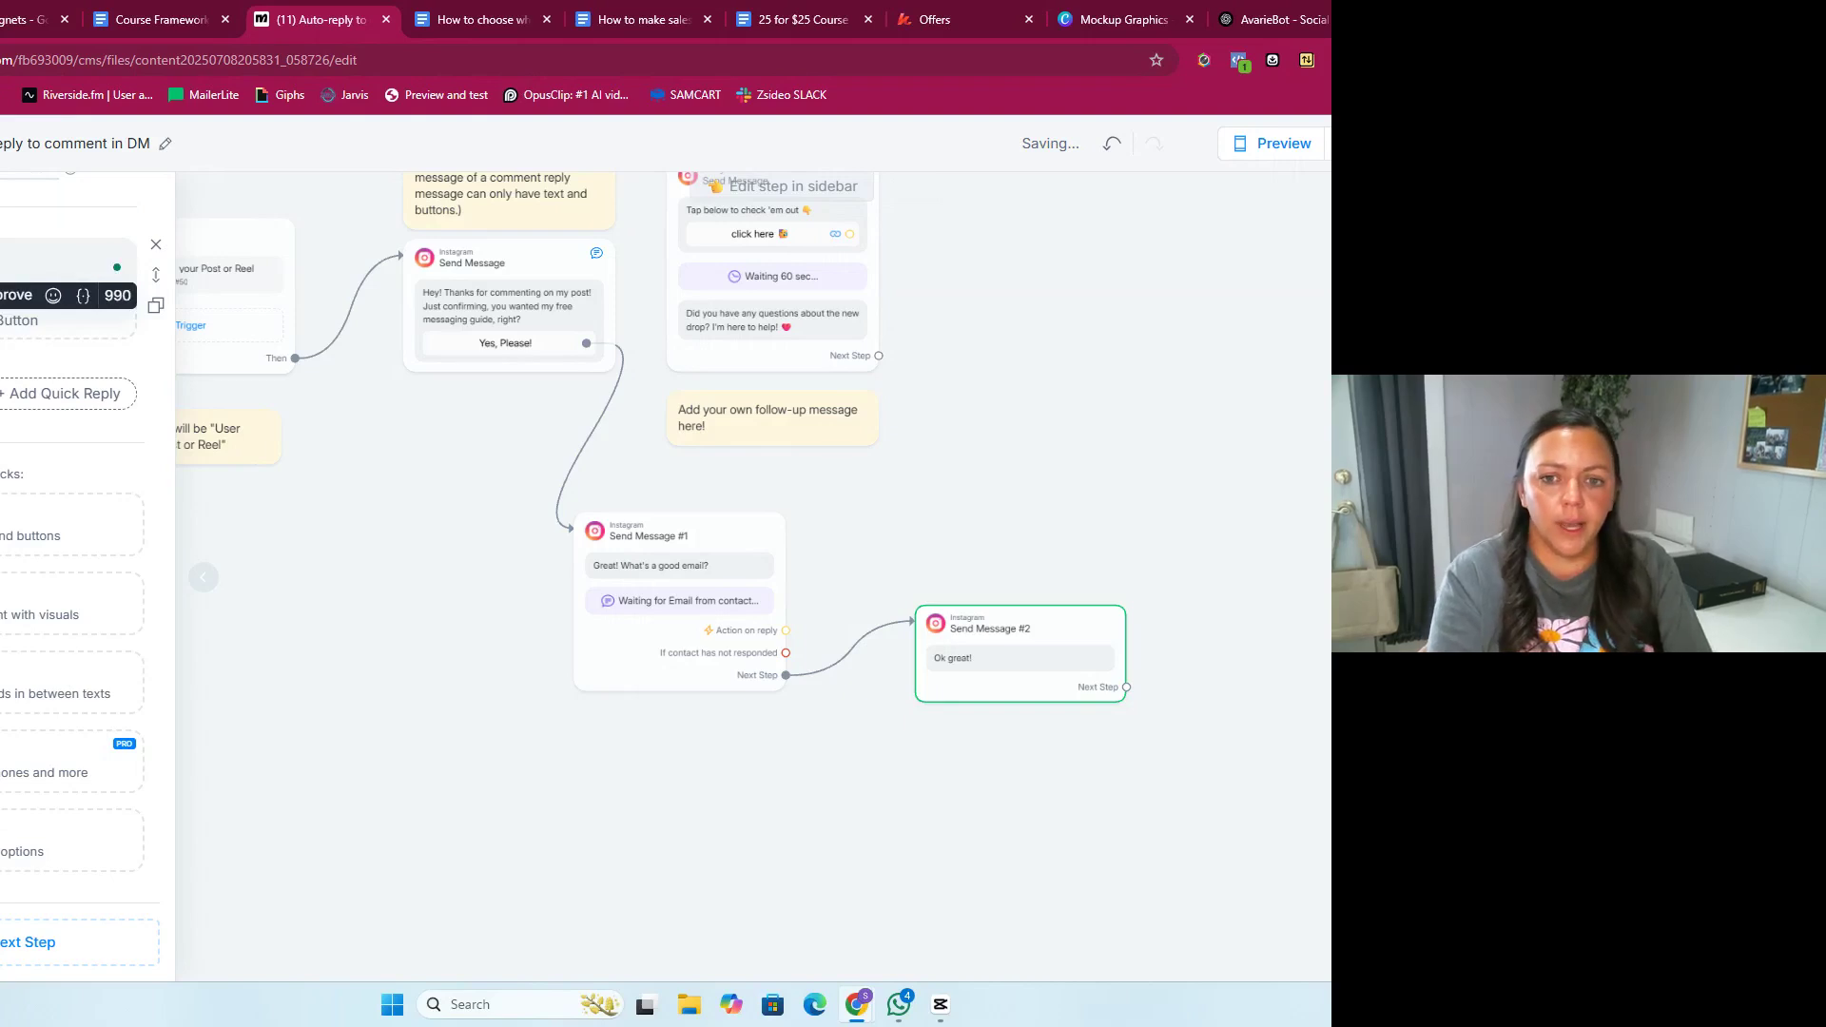
type("Click the button bel")
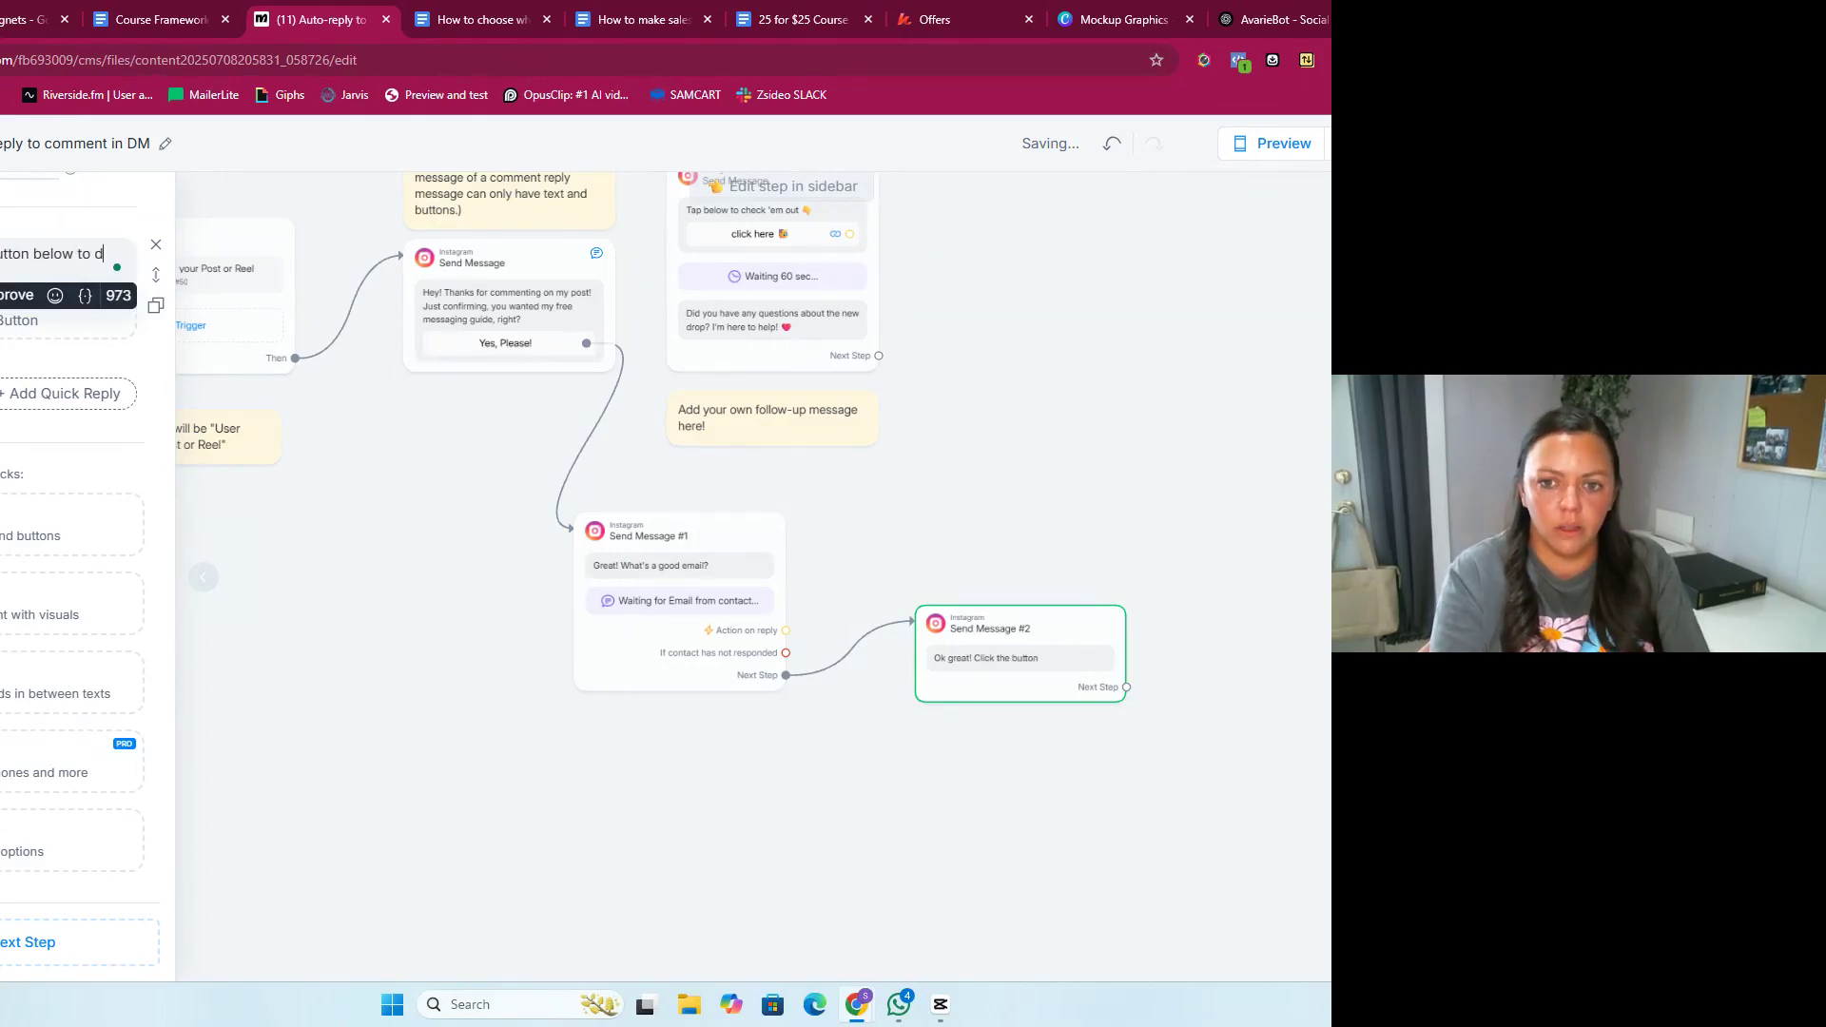
type("ow to download your me")
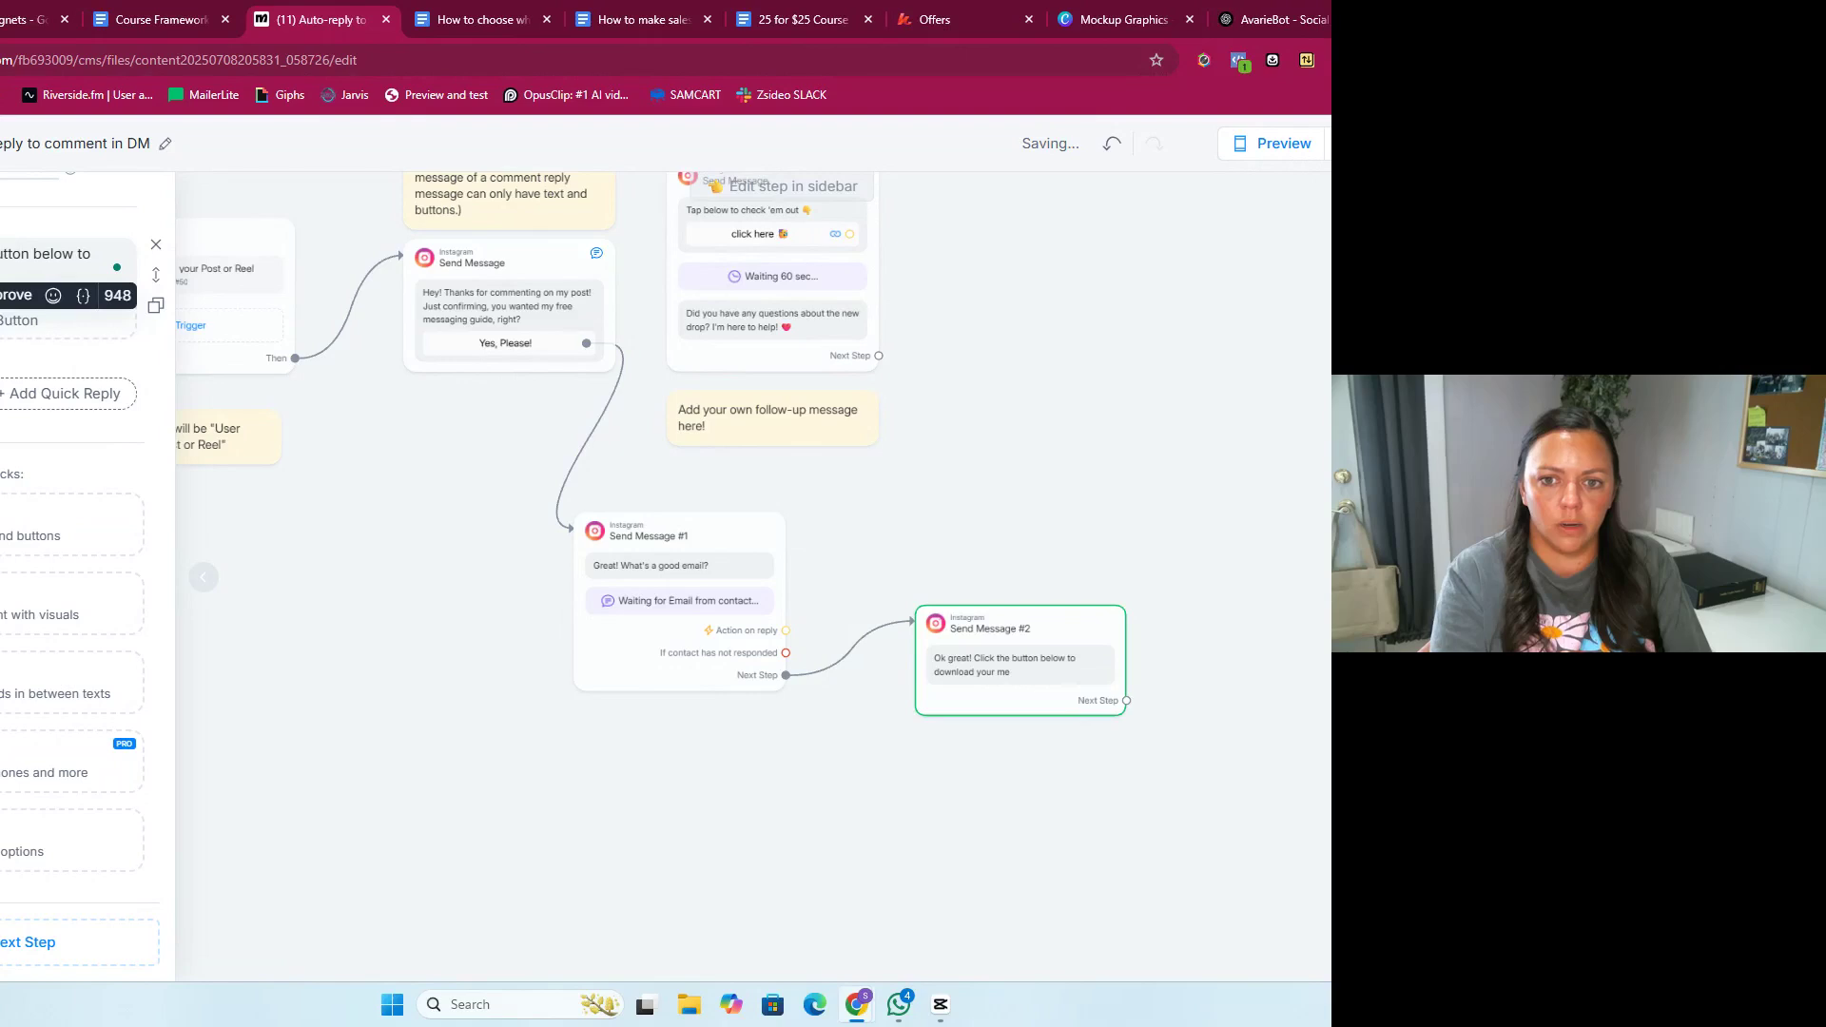
type("ssaing")
key("BackSpace")
key("BackSpace")
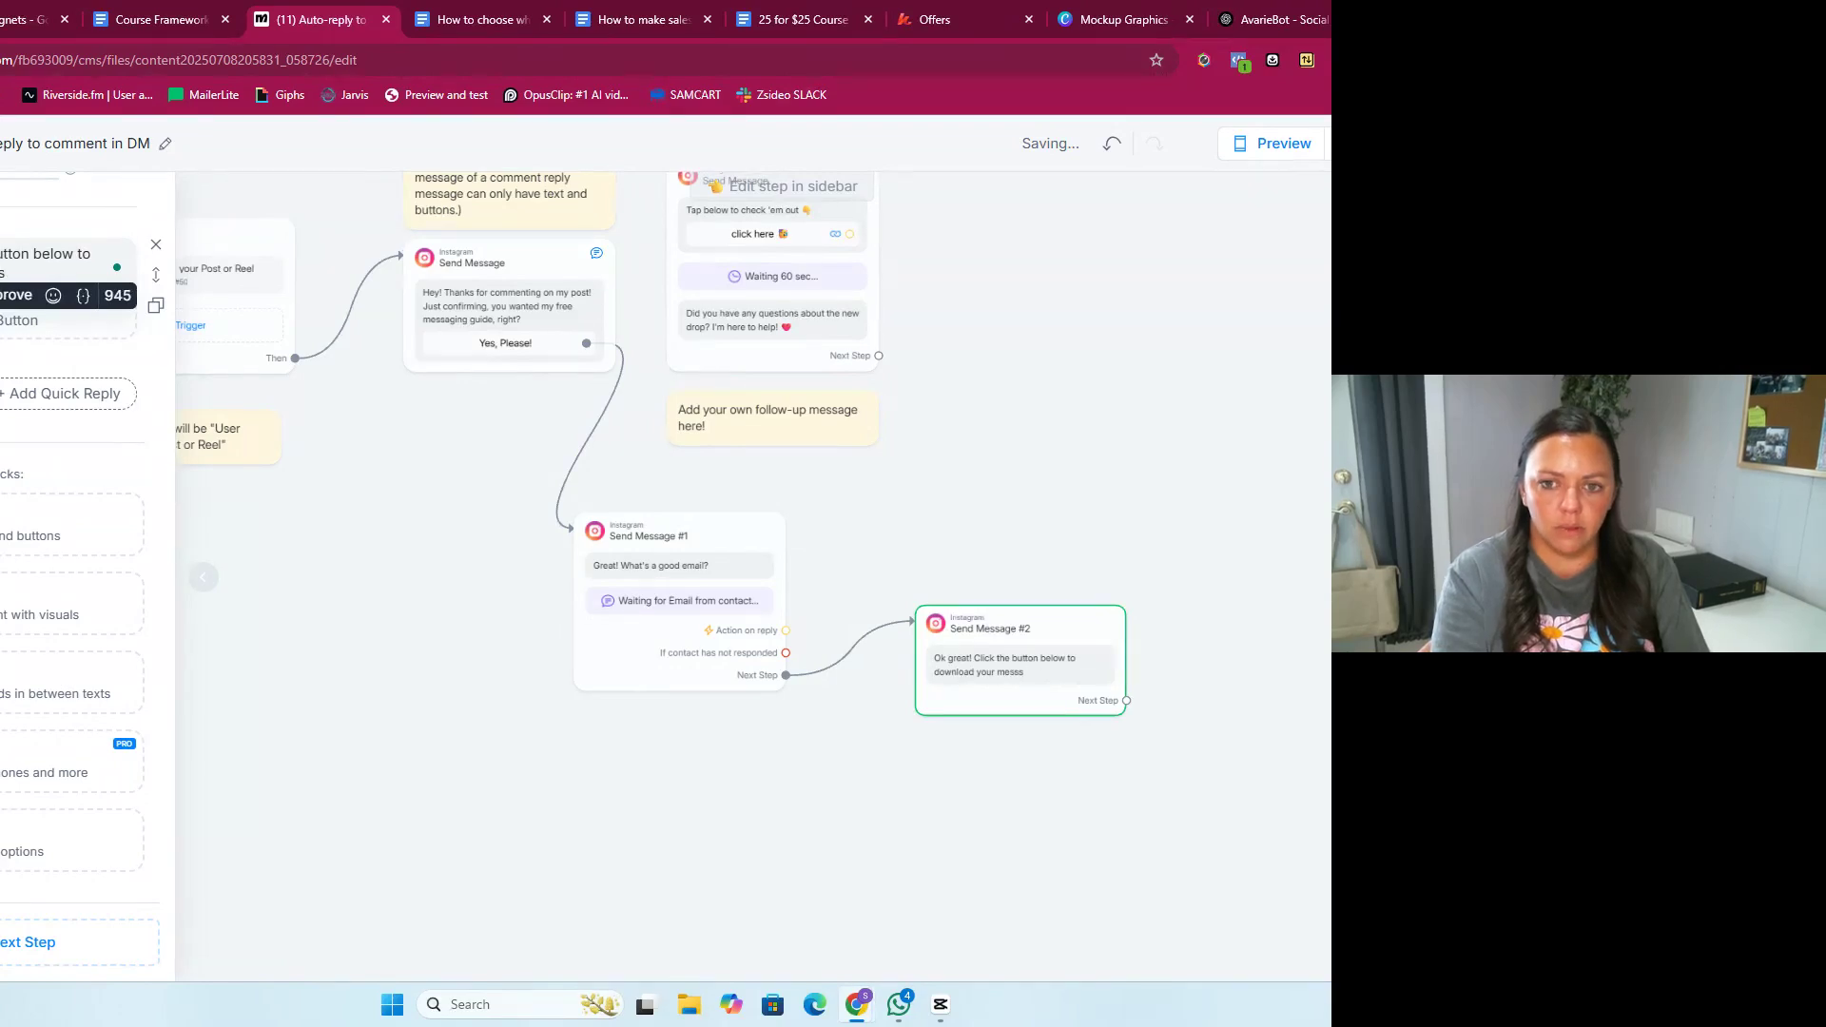
type("ing guide!")
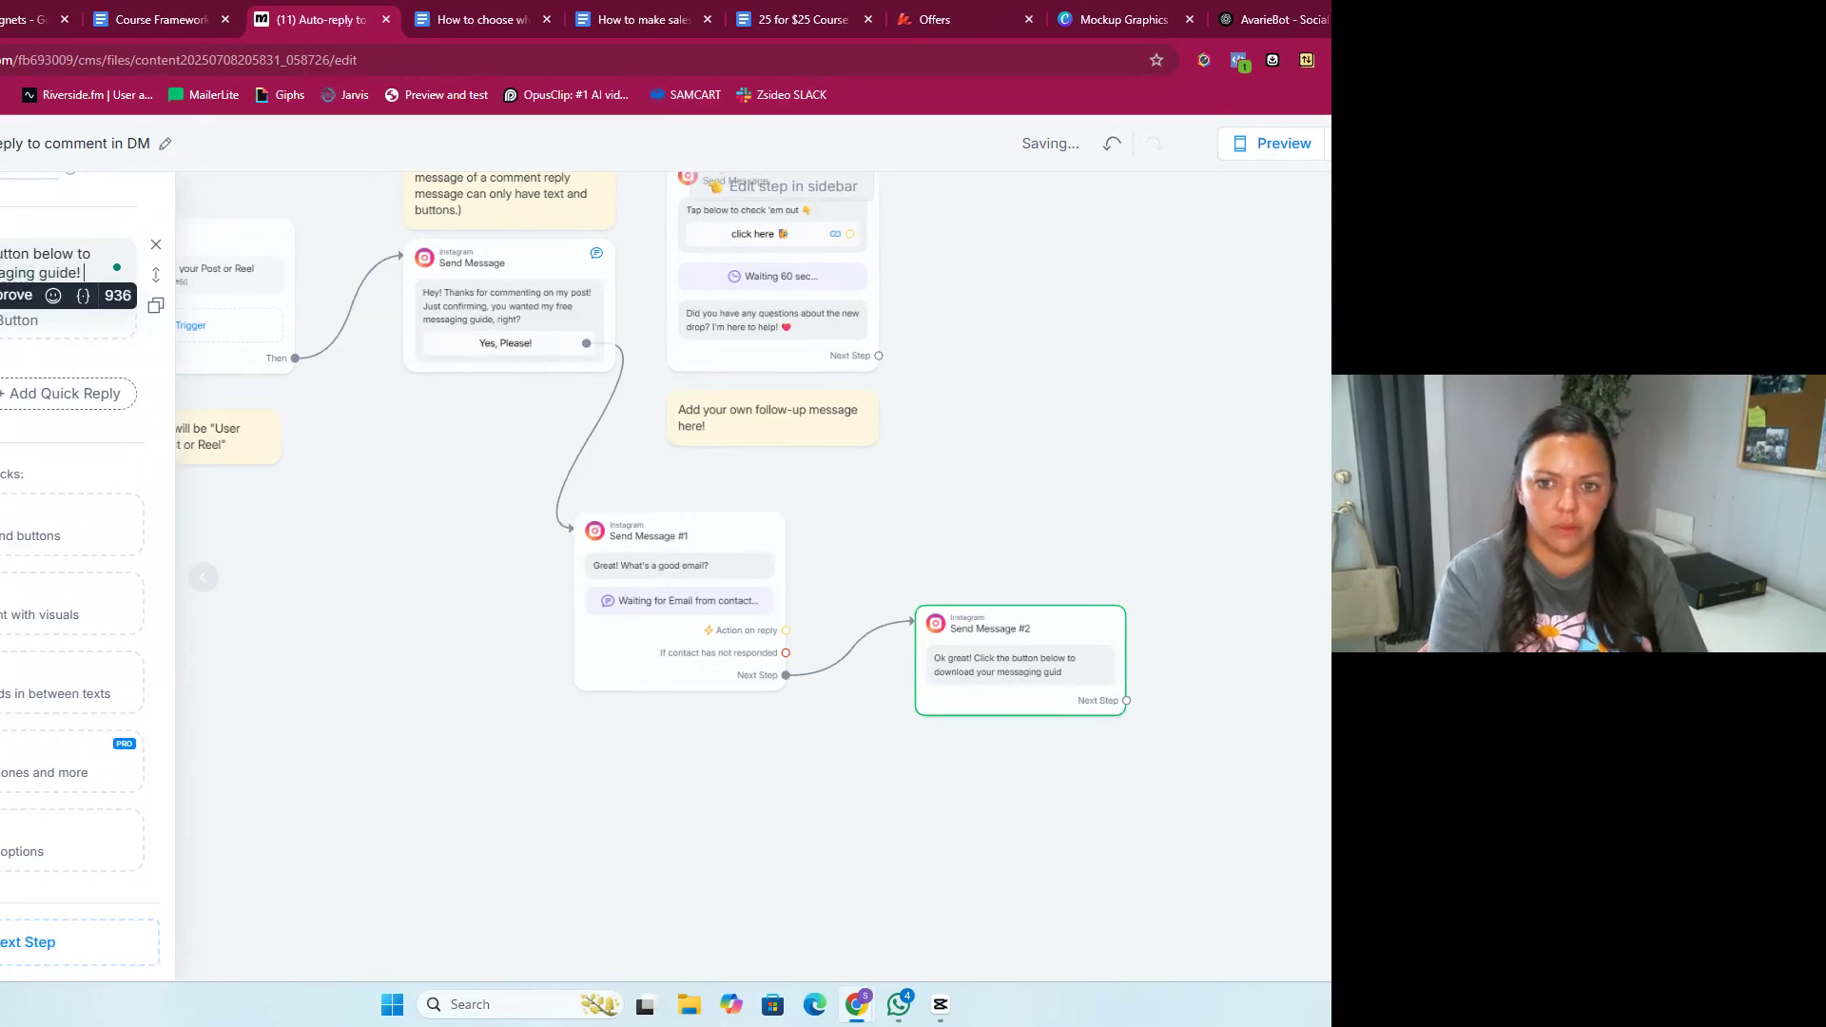
Step: Add a pointing-down hand emoji to the end of the download message's text
right_click(91, 280)
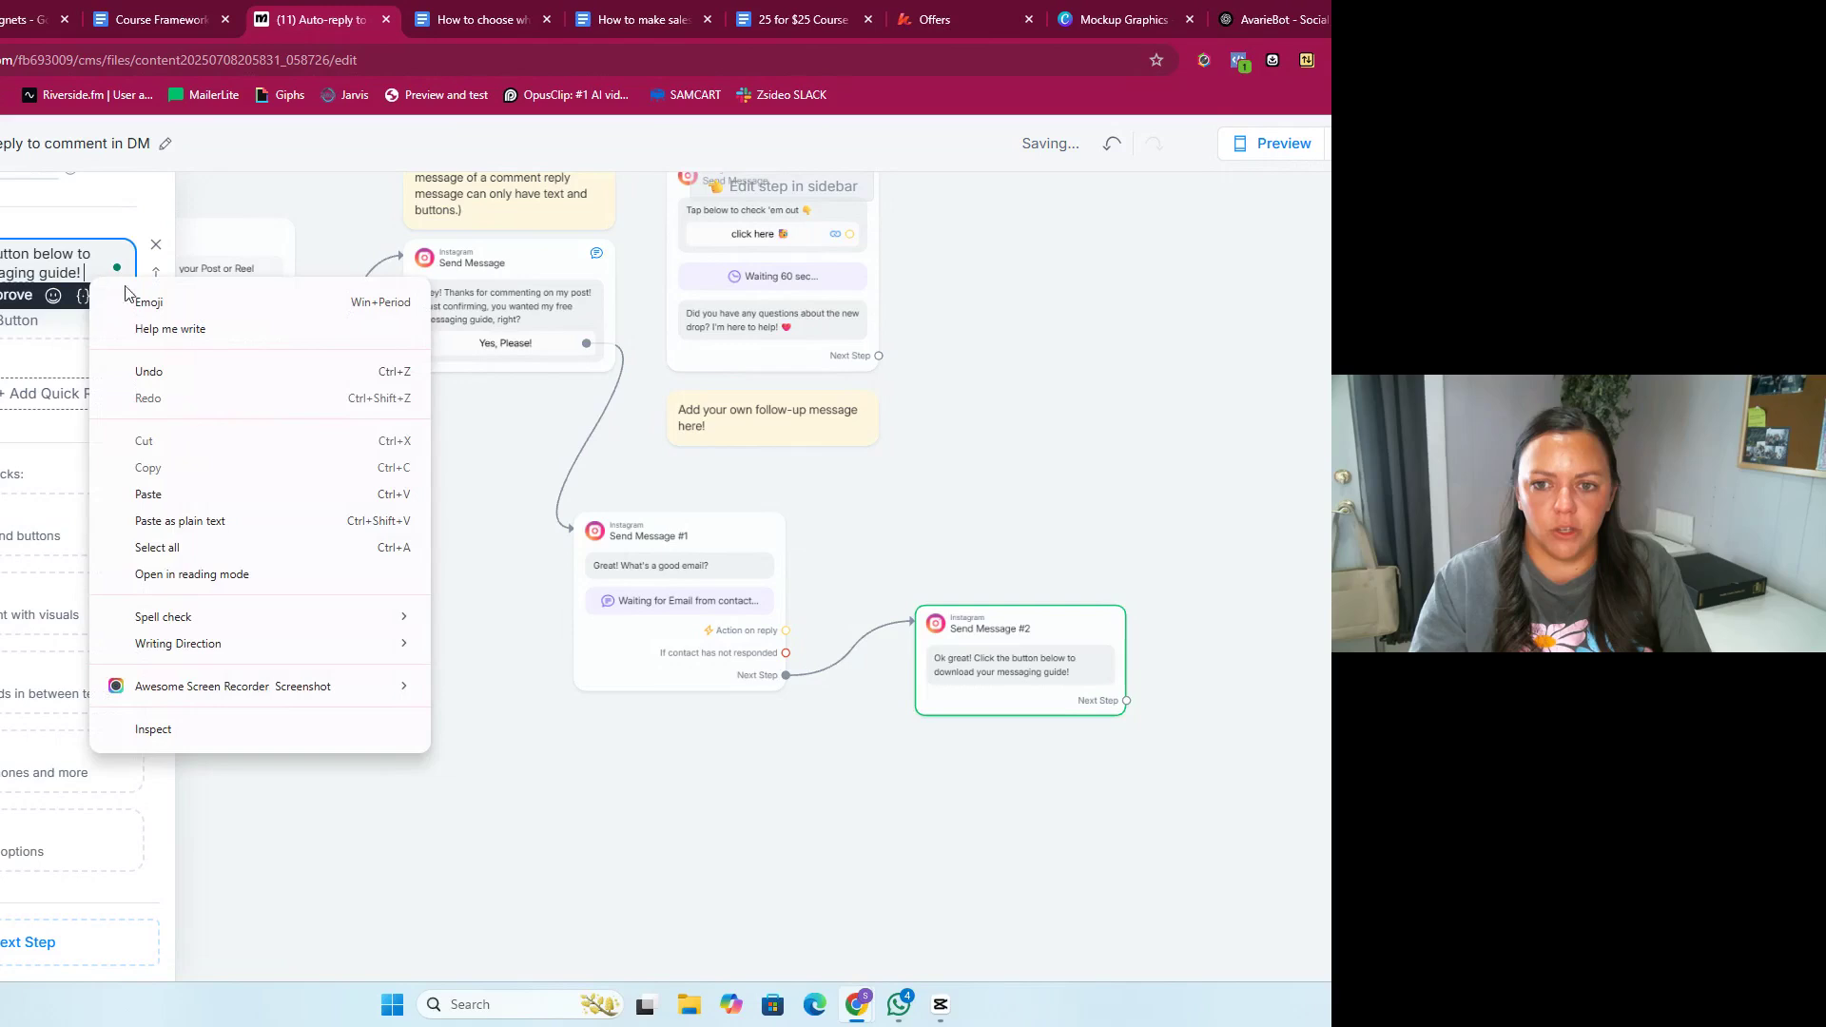
left_click(165, 313)
left_click(228, 484)
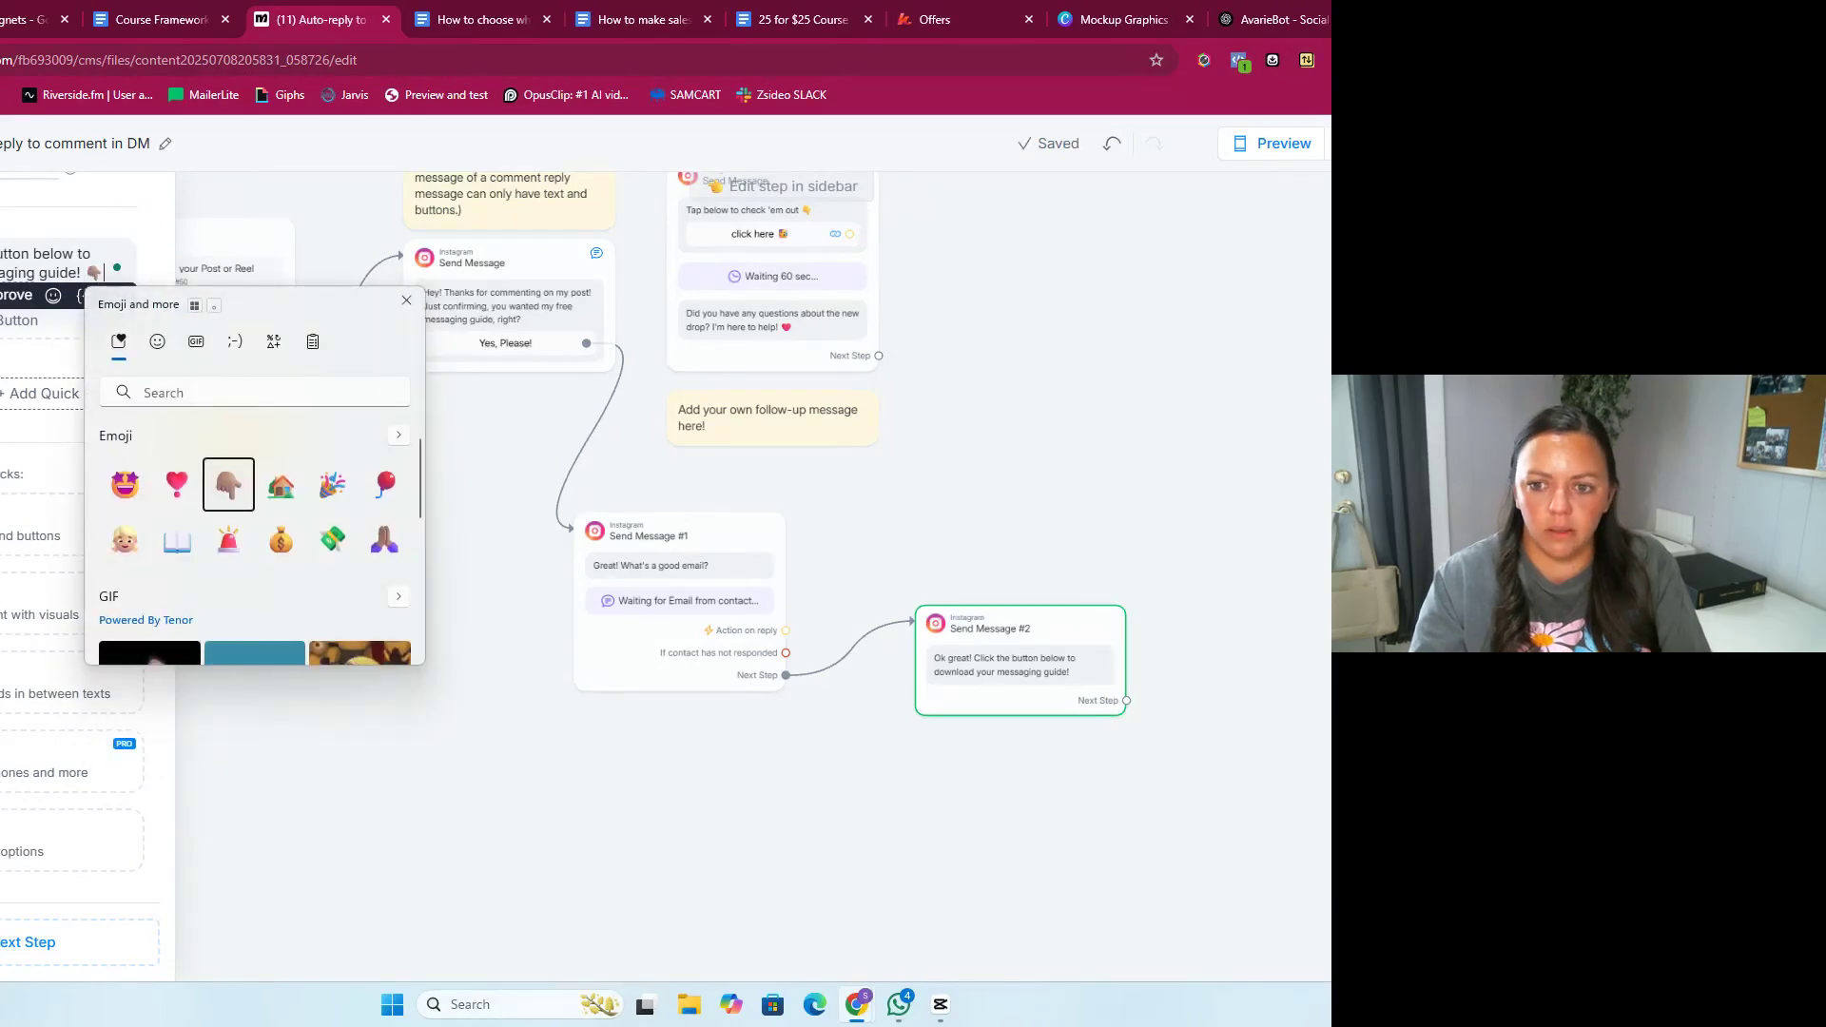
key("Escape")
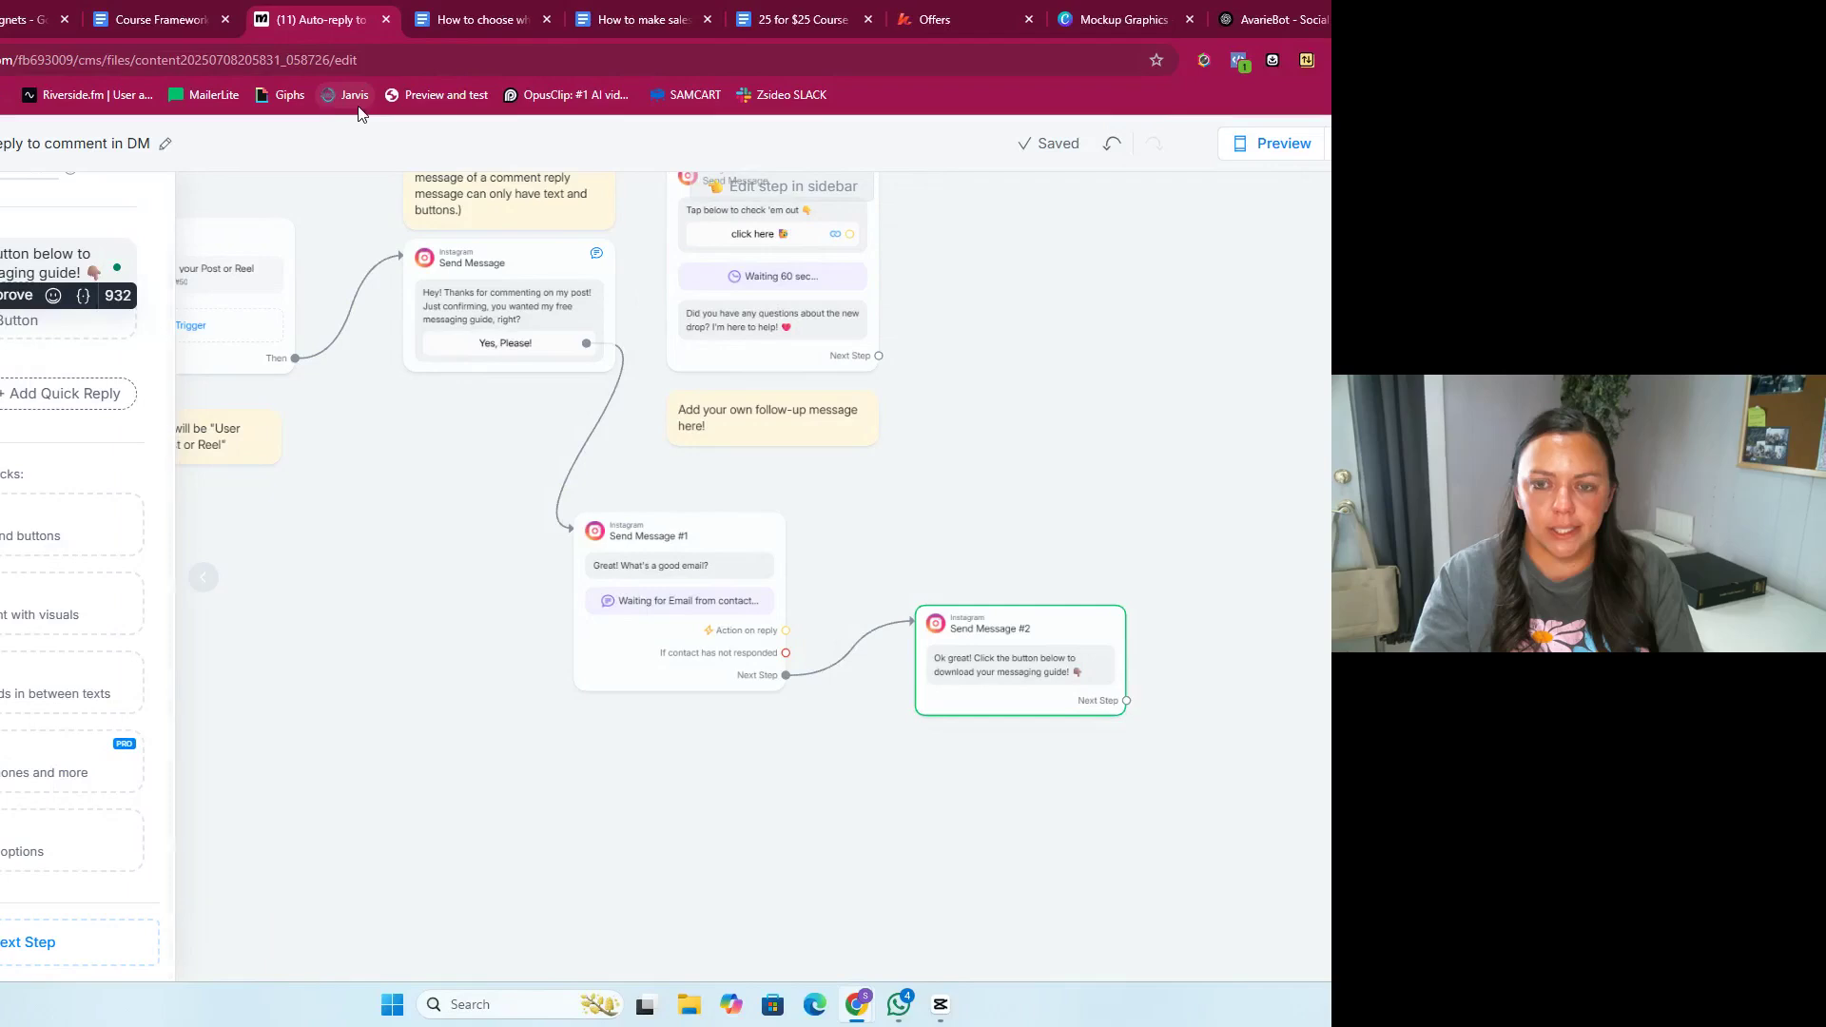
Step: Copy the share link of the "Messaging That Sells" PDF from the Lead Magnets folder in Google Drive and return to the Manychat flow
left_click(27, 19)
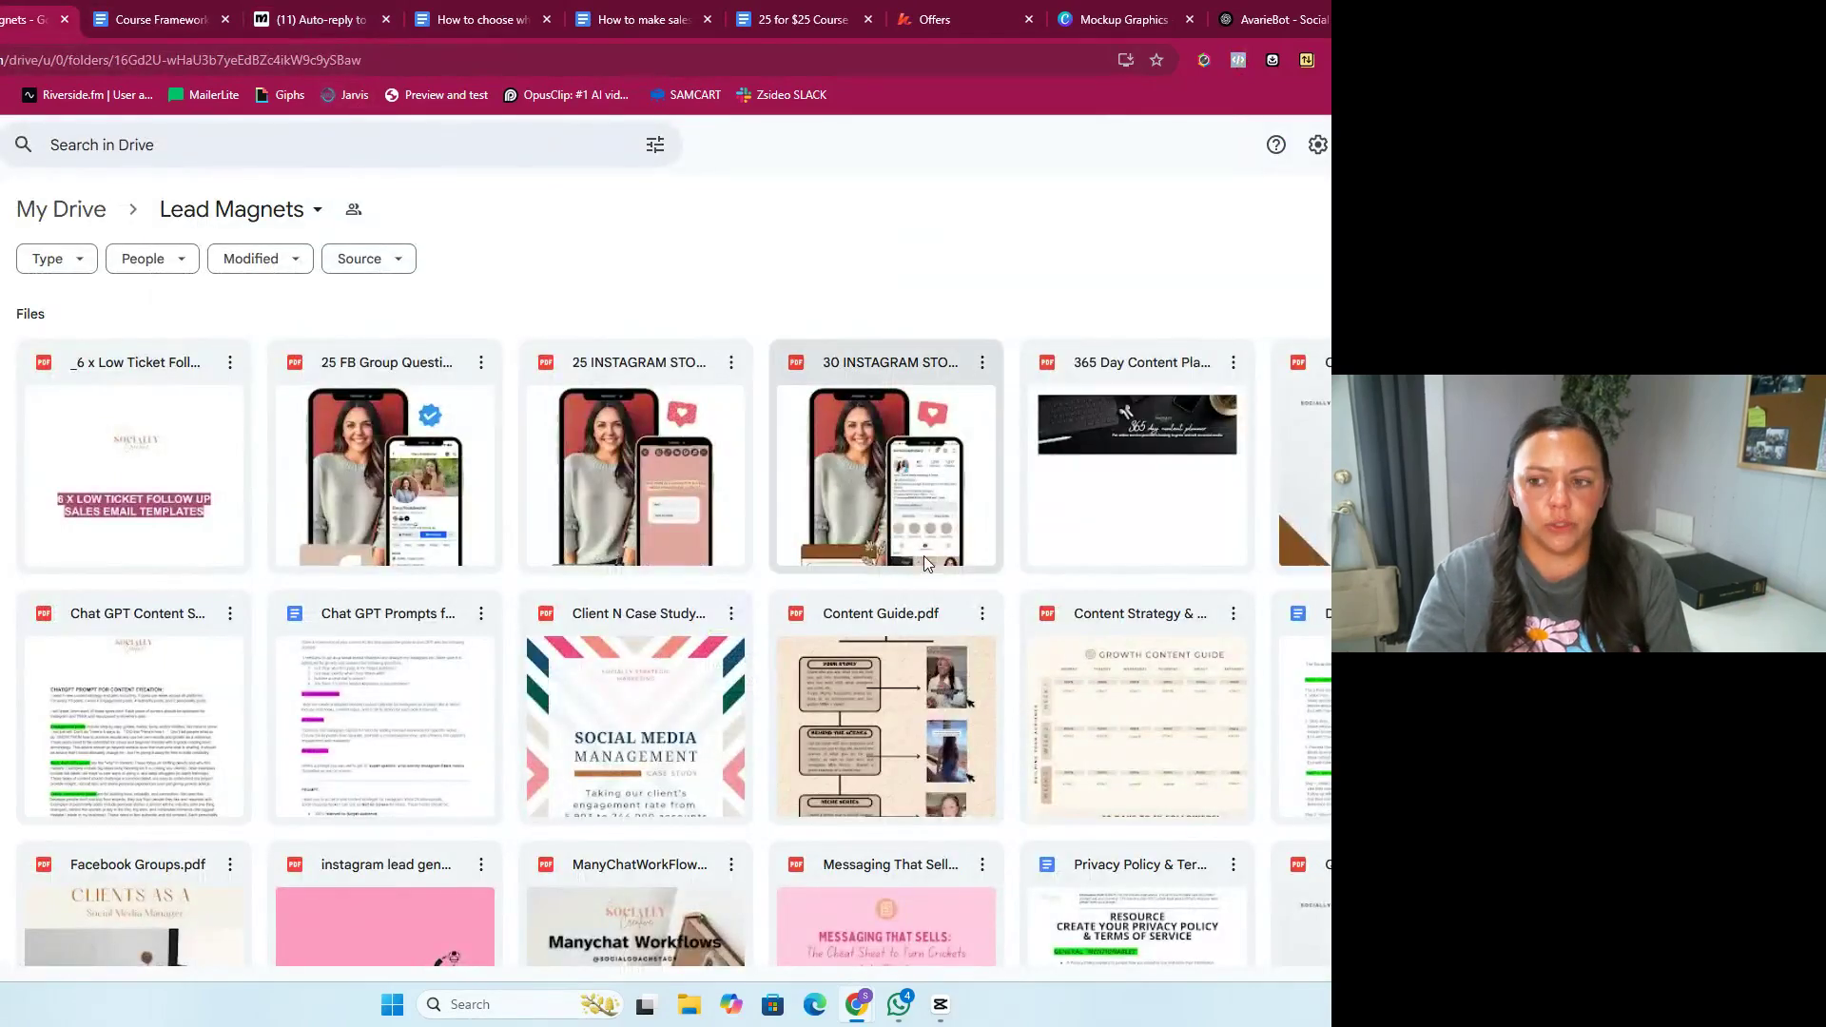
scroll(758, 741, "down", 4)
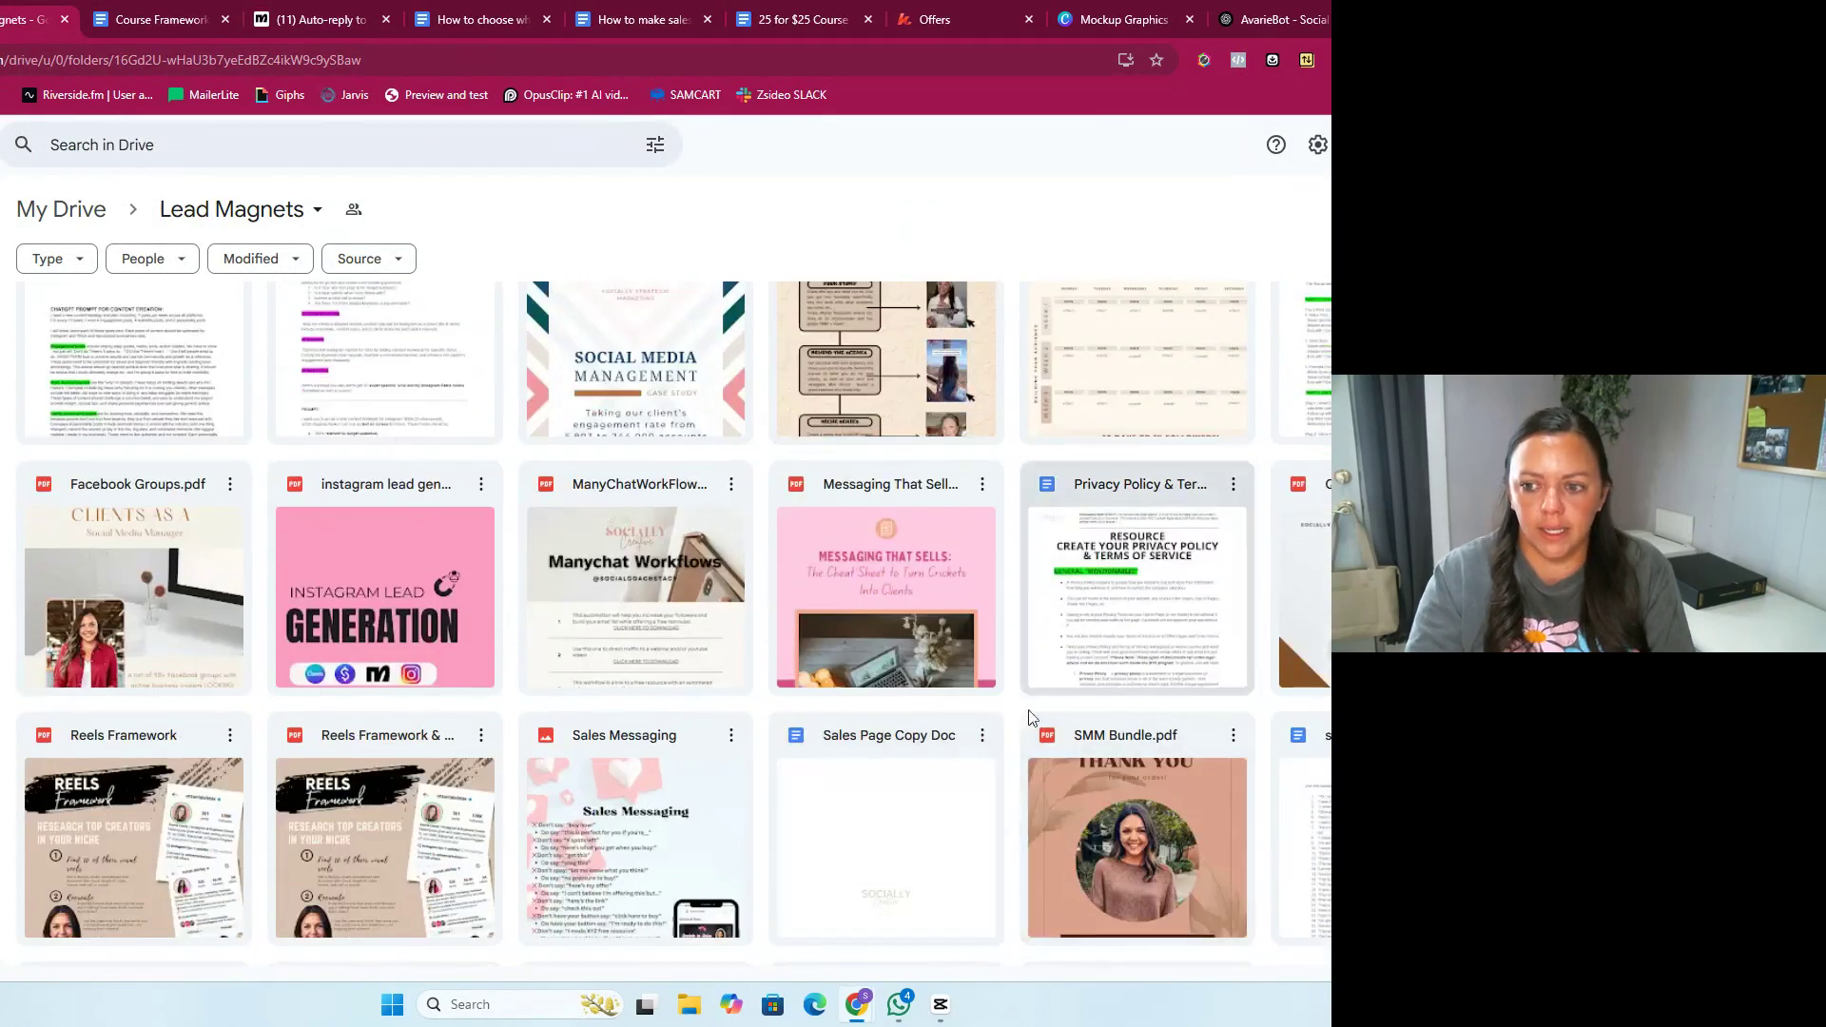
left_click(981, 488)
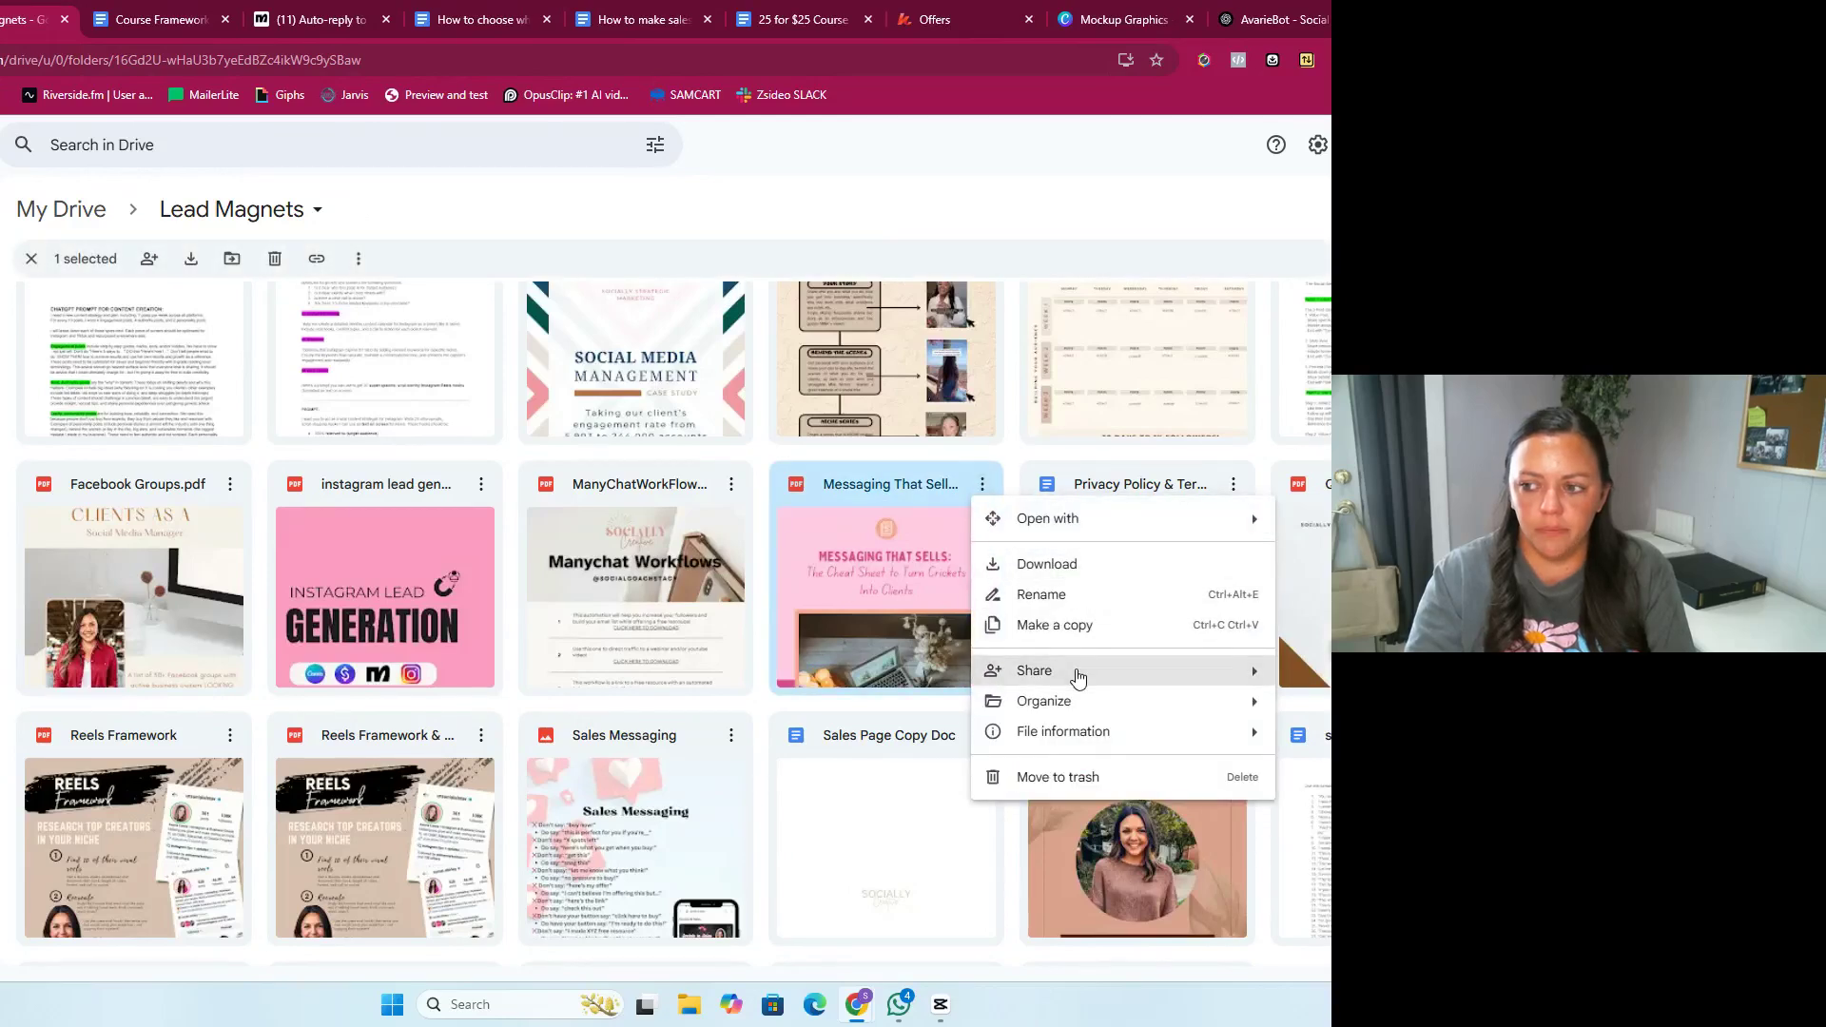
mouse_move(1078, 673)
left_click(723, 708)
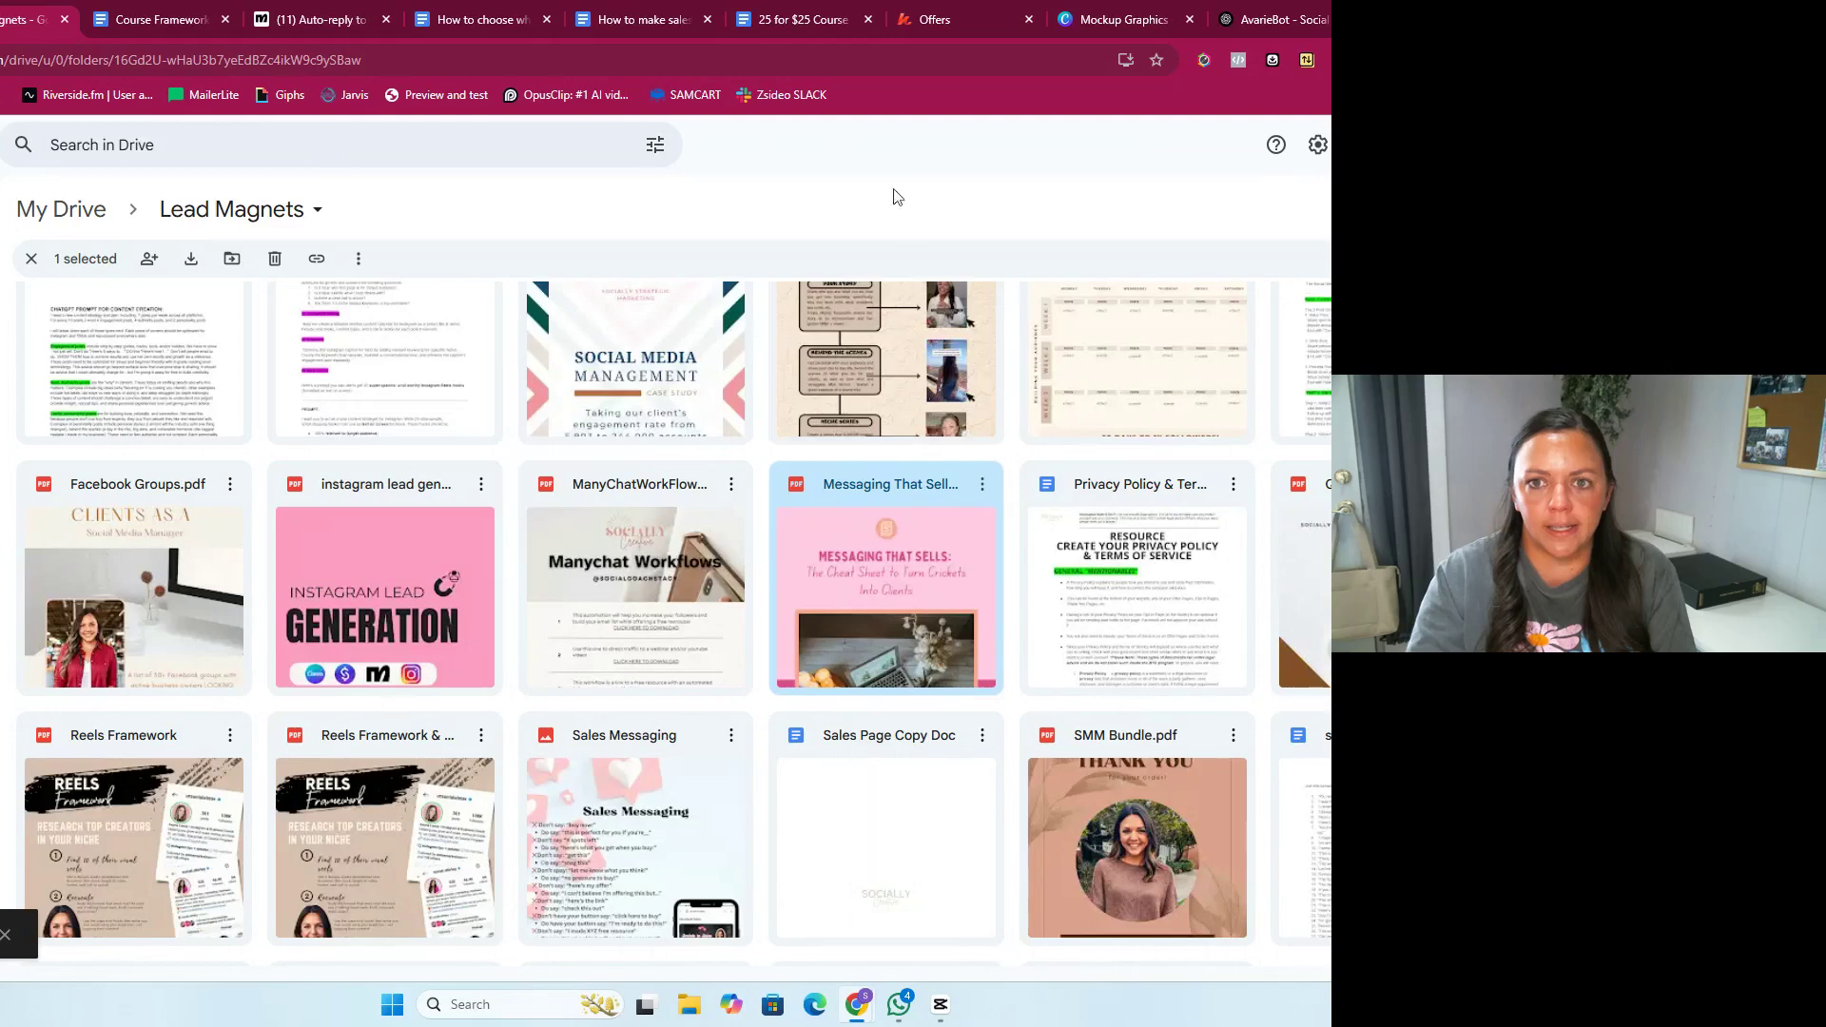
scroll(1168, 460, "up", 4)
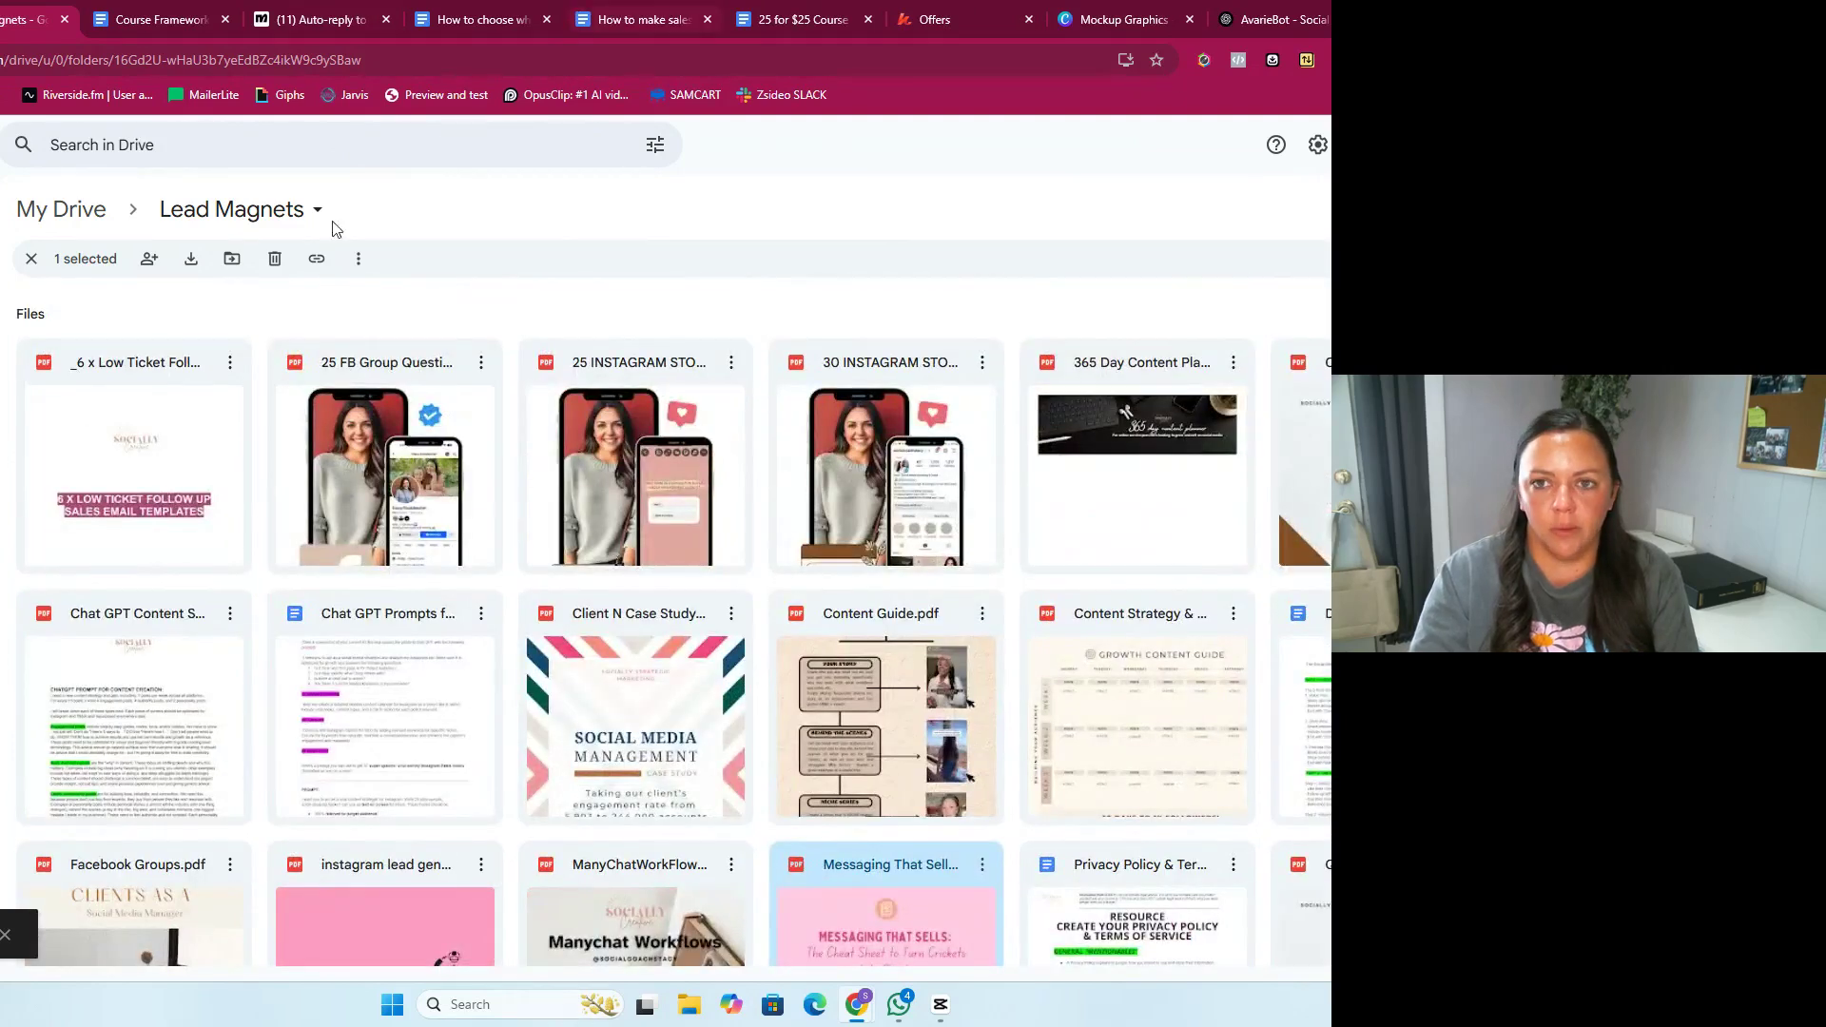
left_click(276, 9)
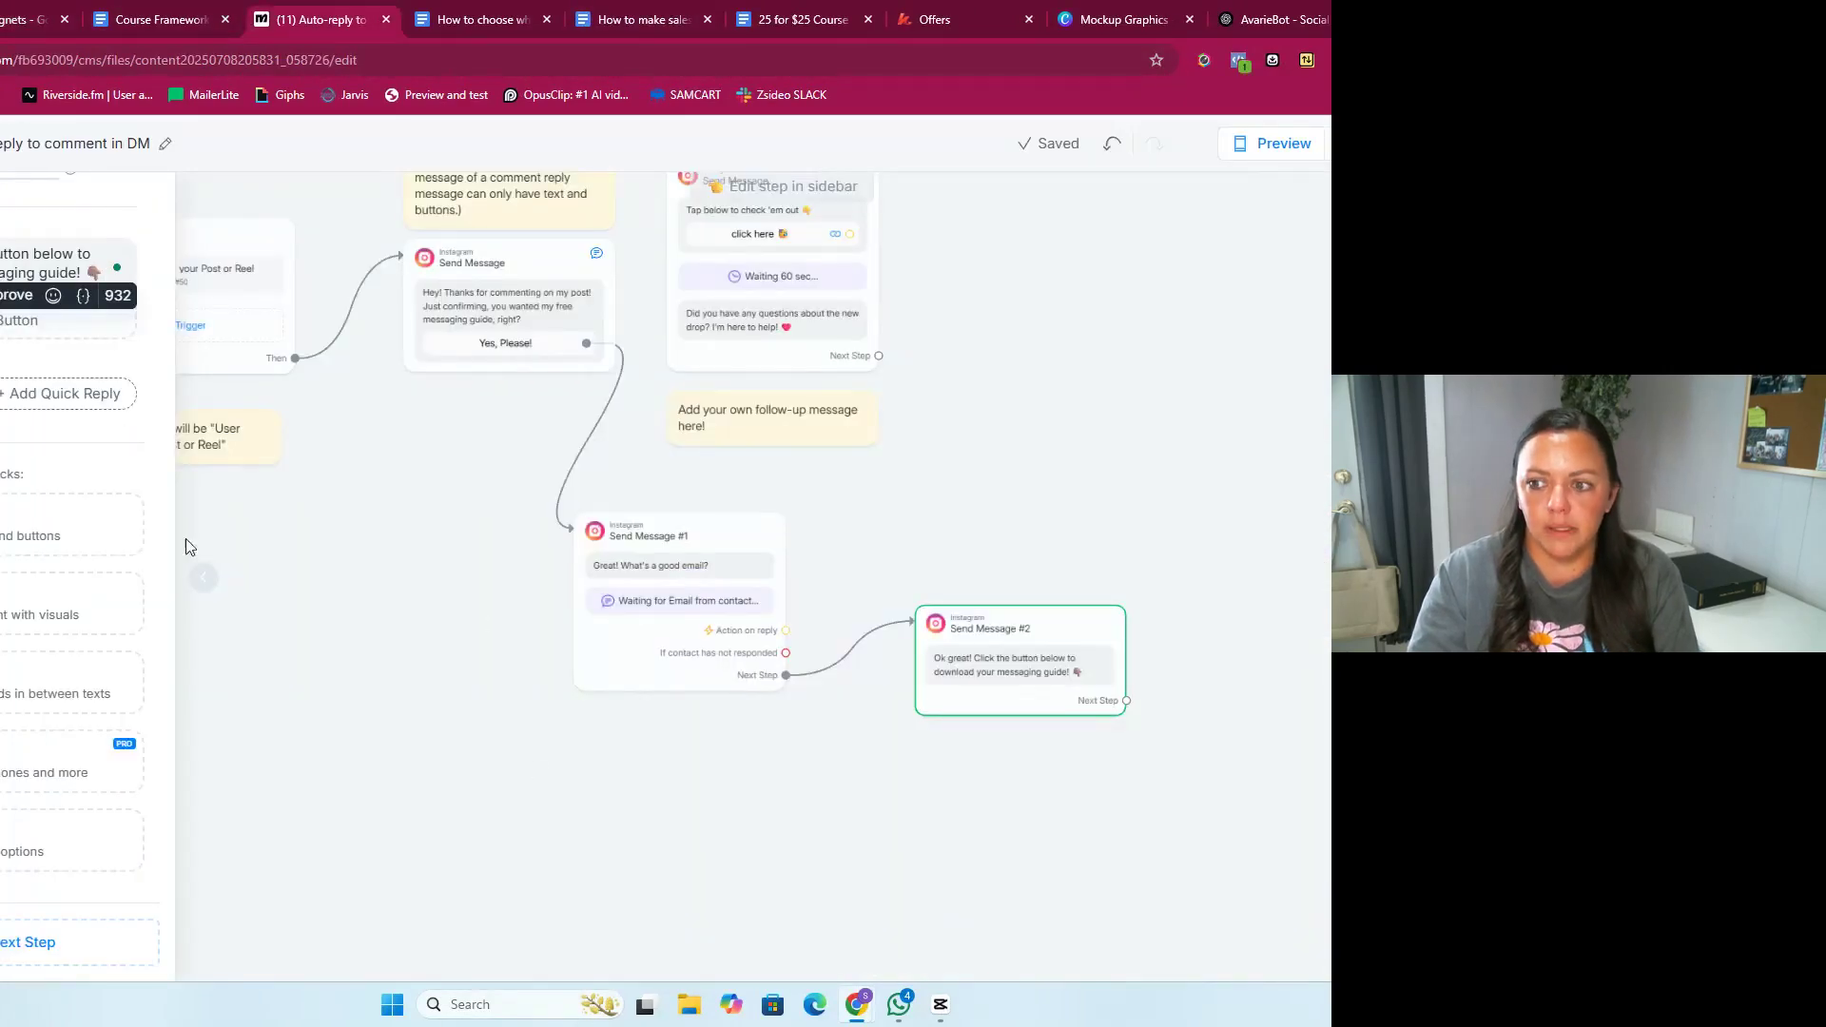
Step: Add a button titled "Download Now!" to the download message
mouse_move(984, 668)
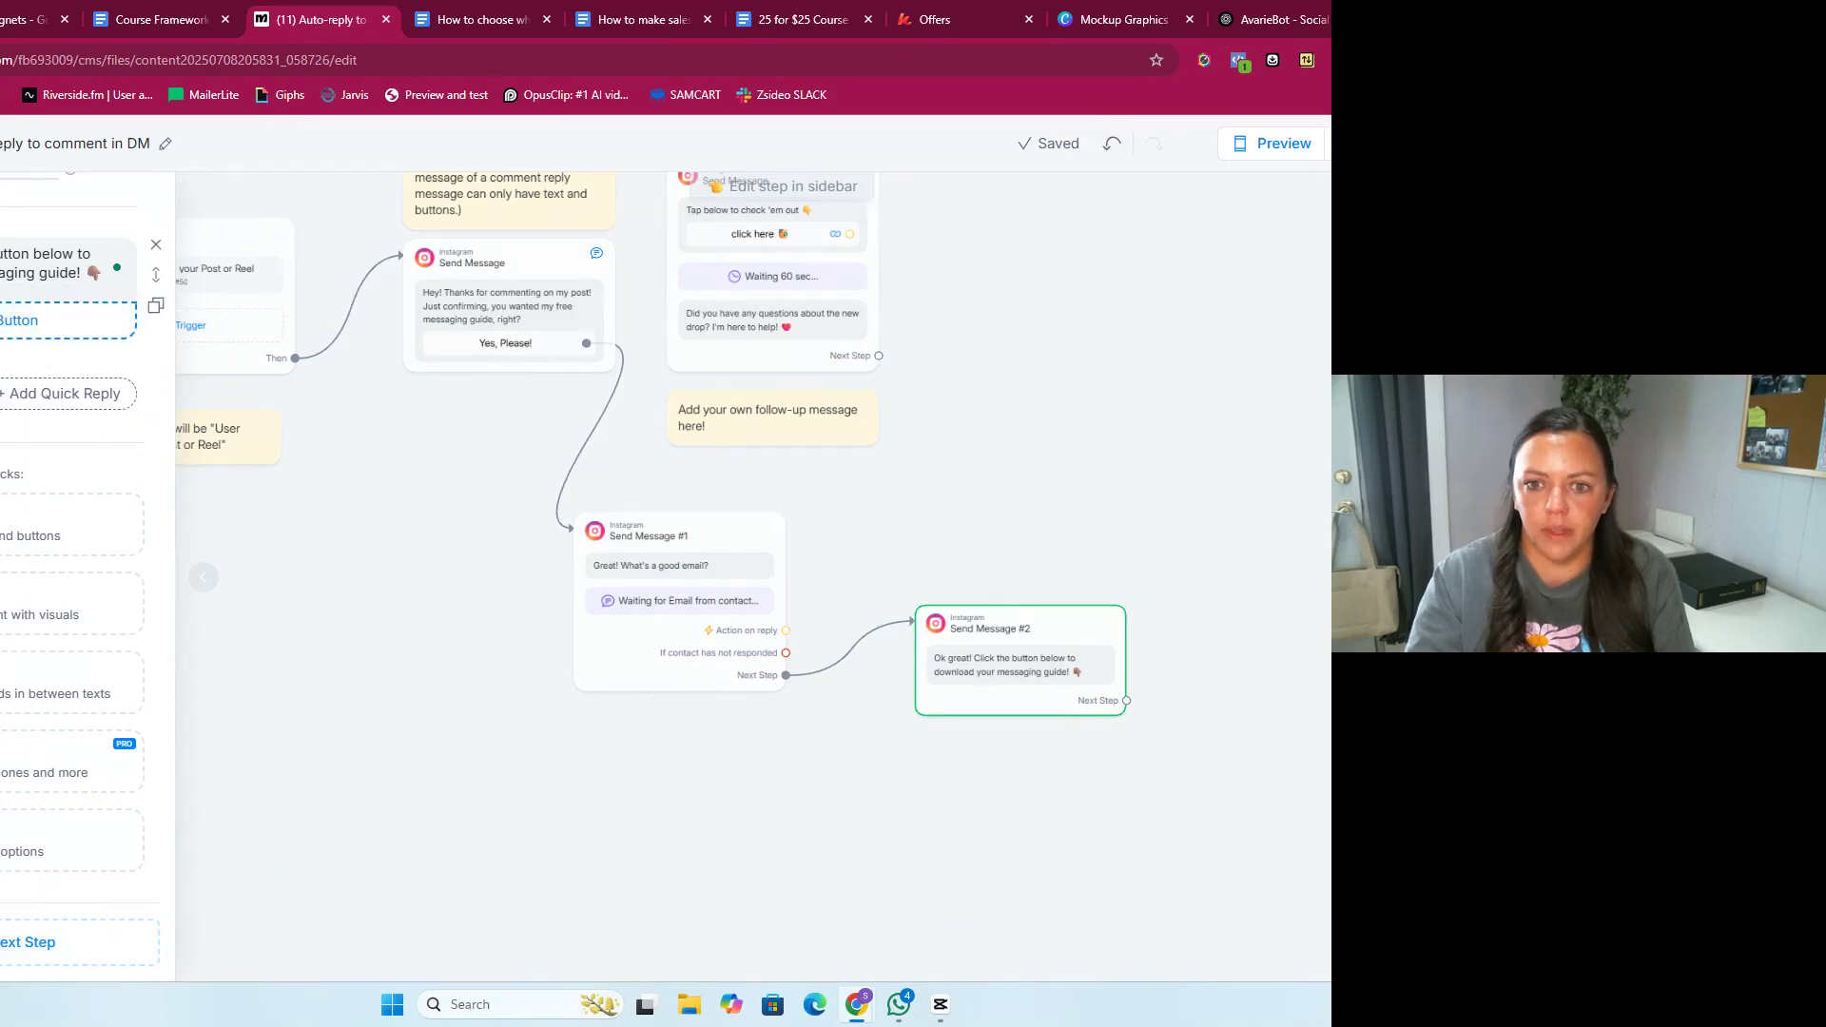
left_click(29, 320)
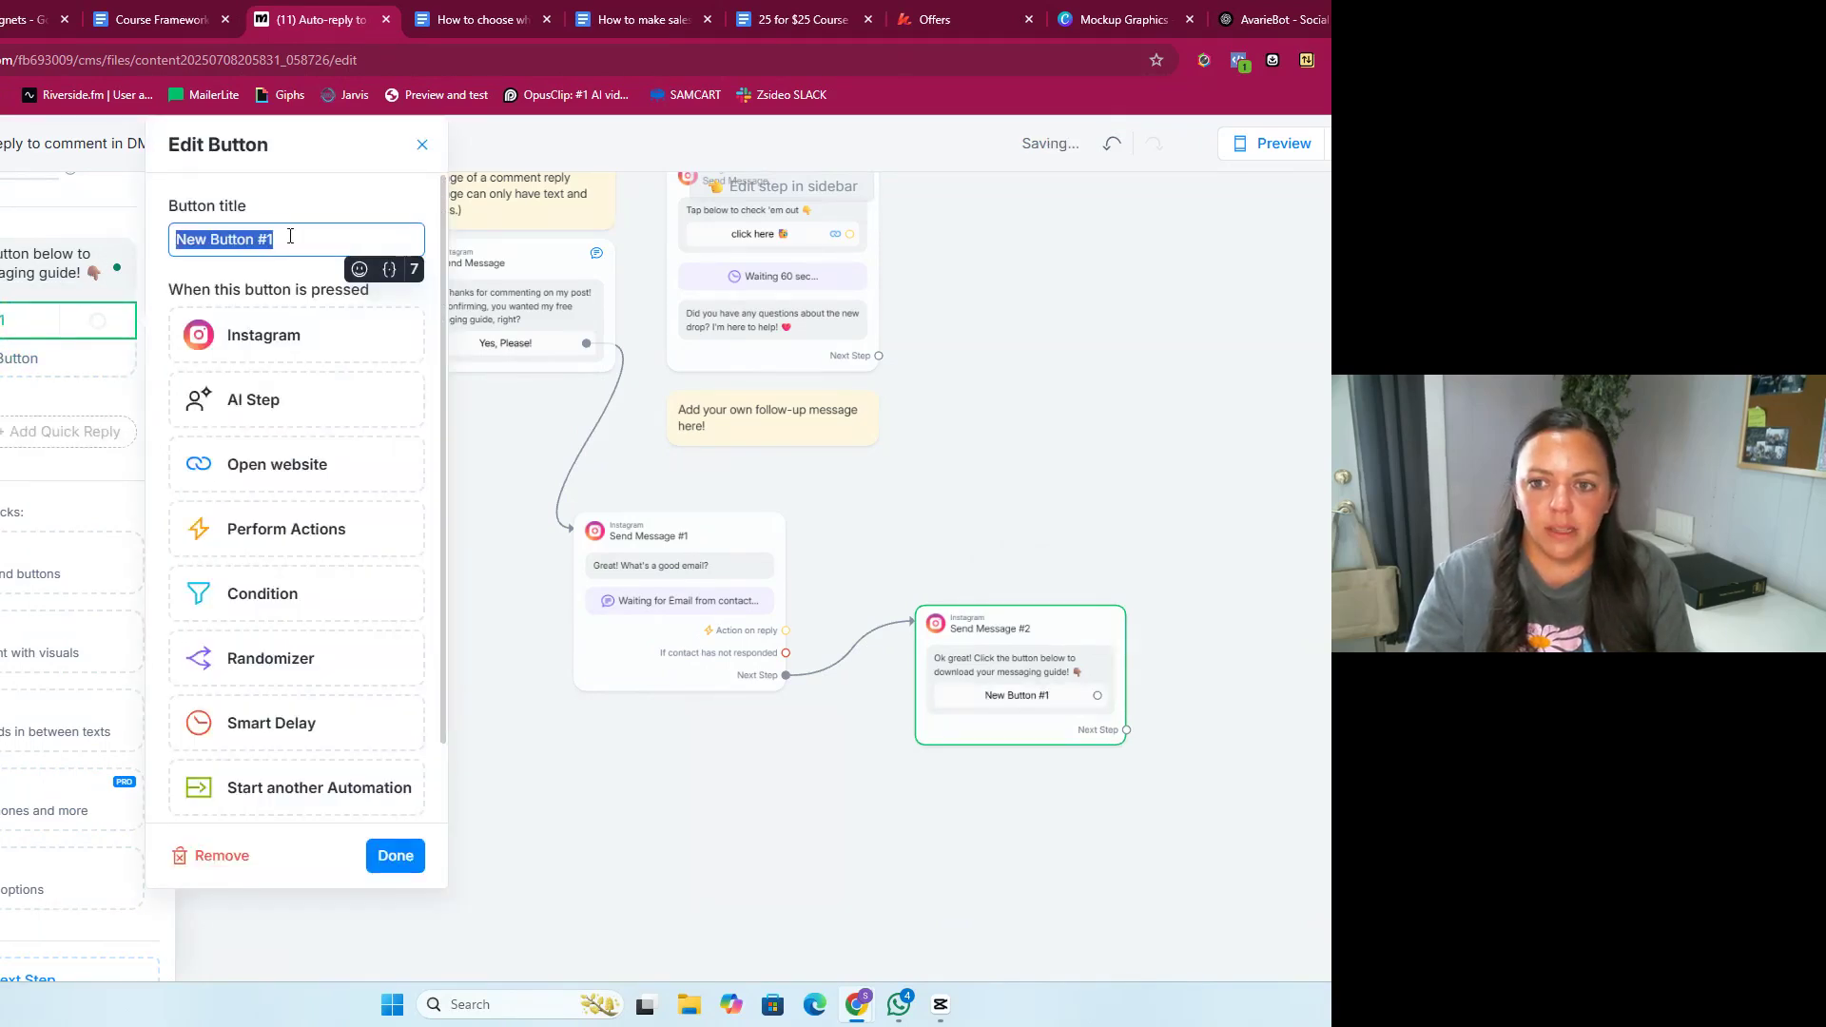
type("Downl")
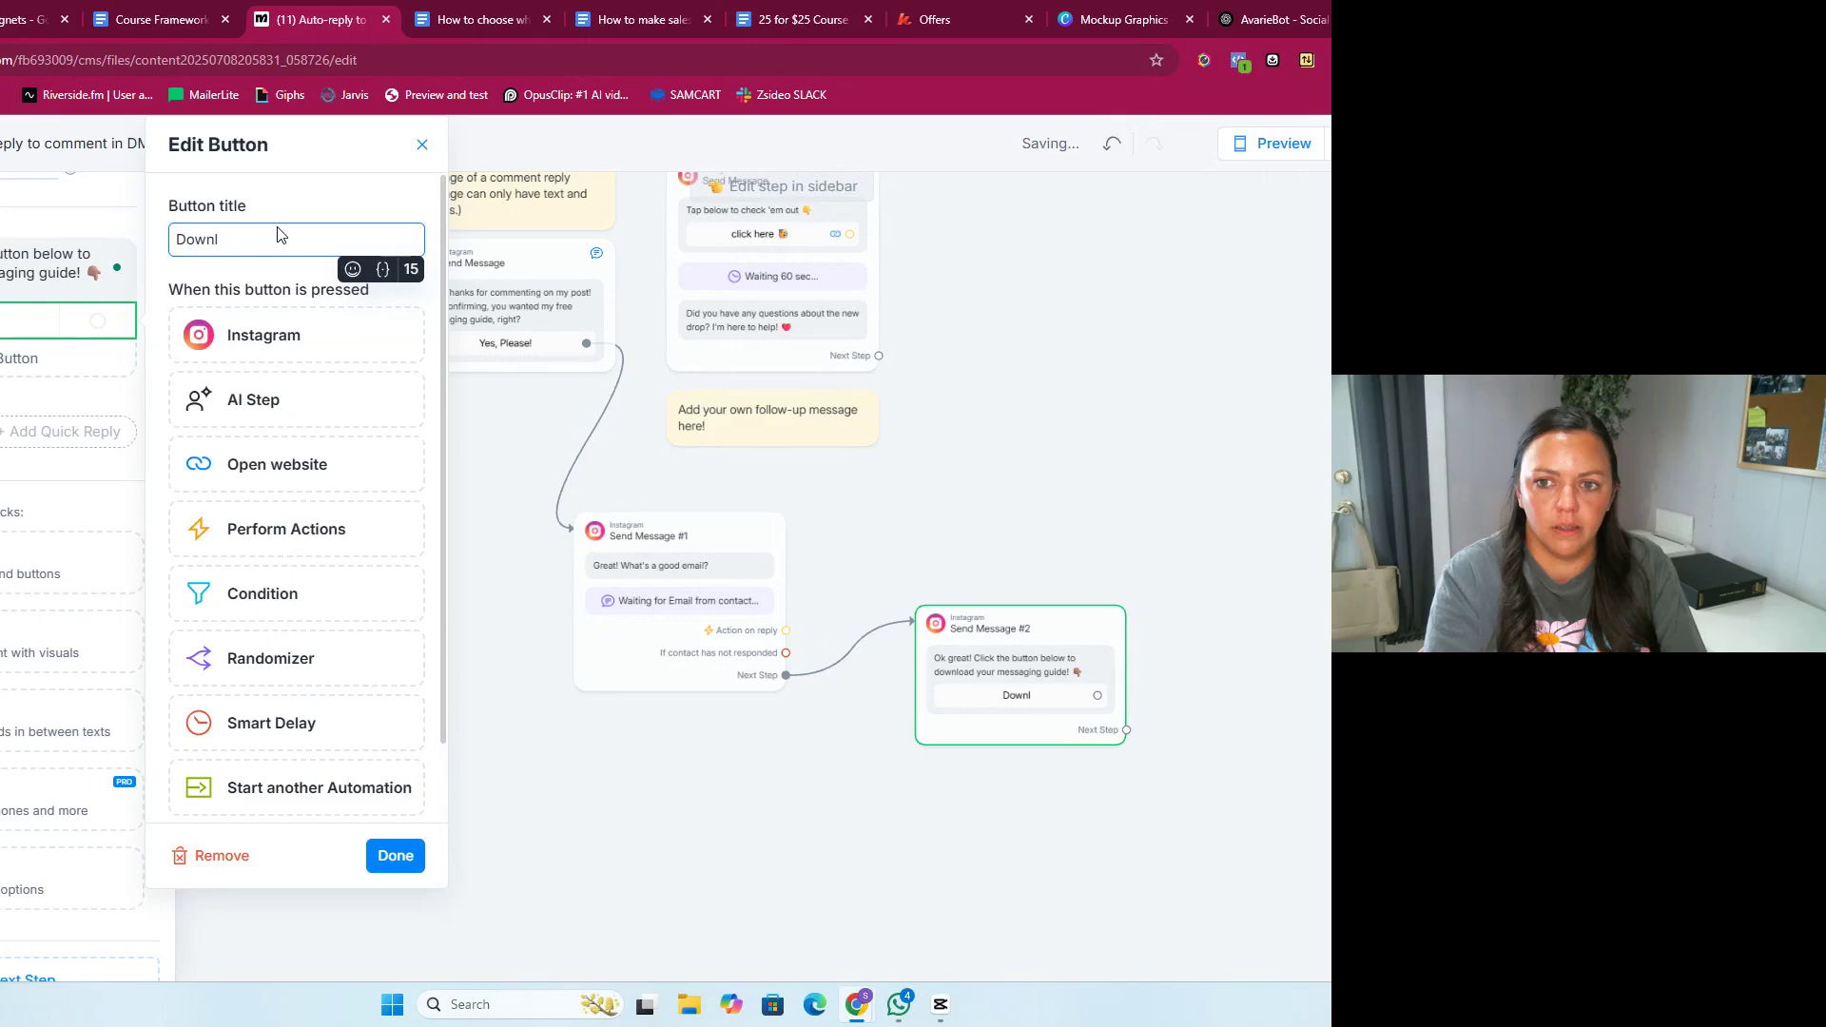
type("oad N")
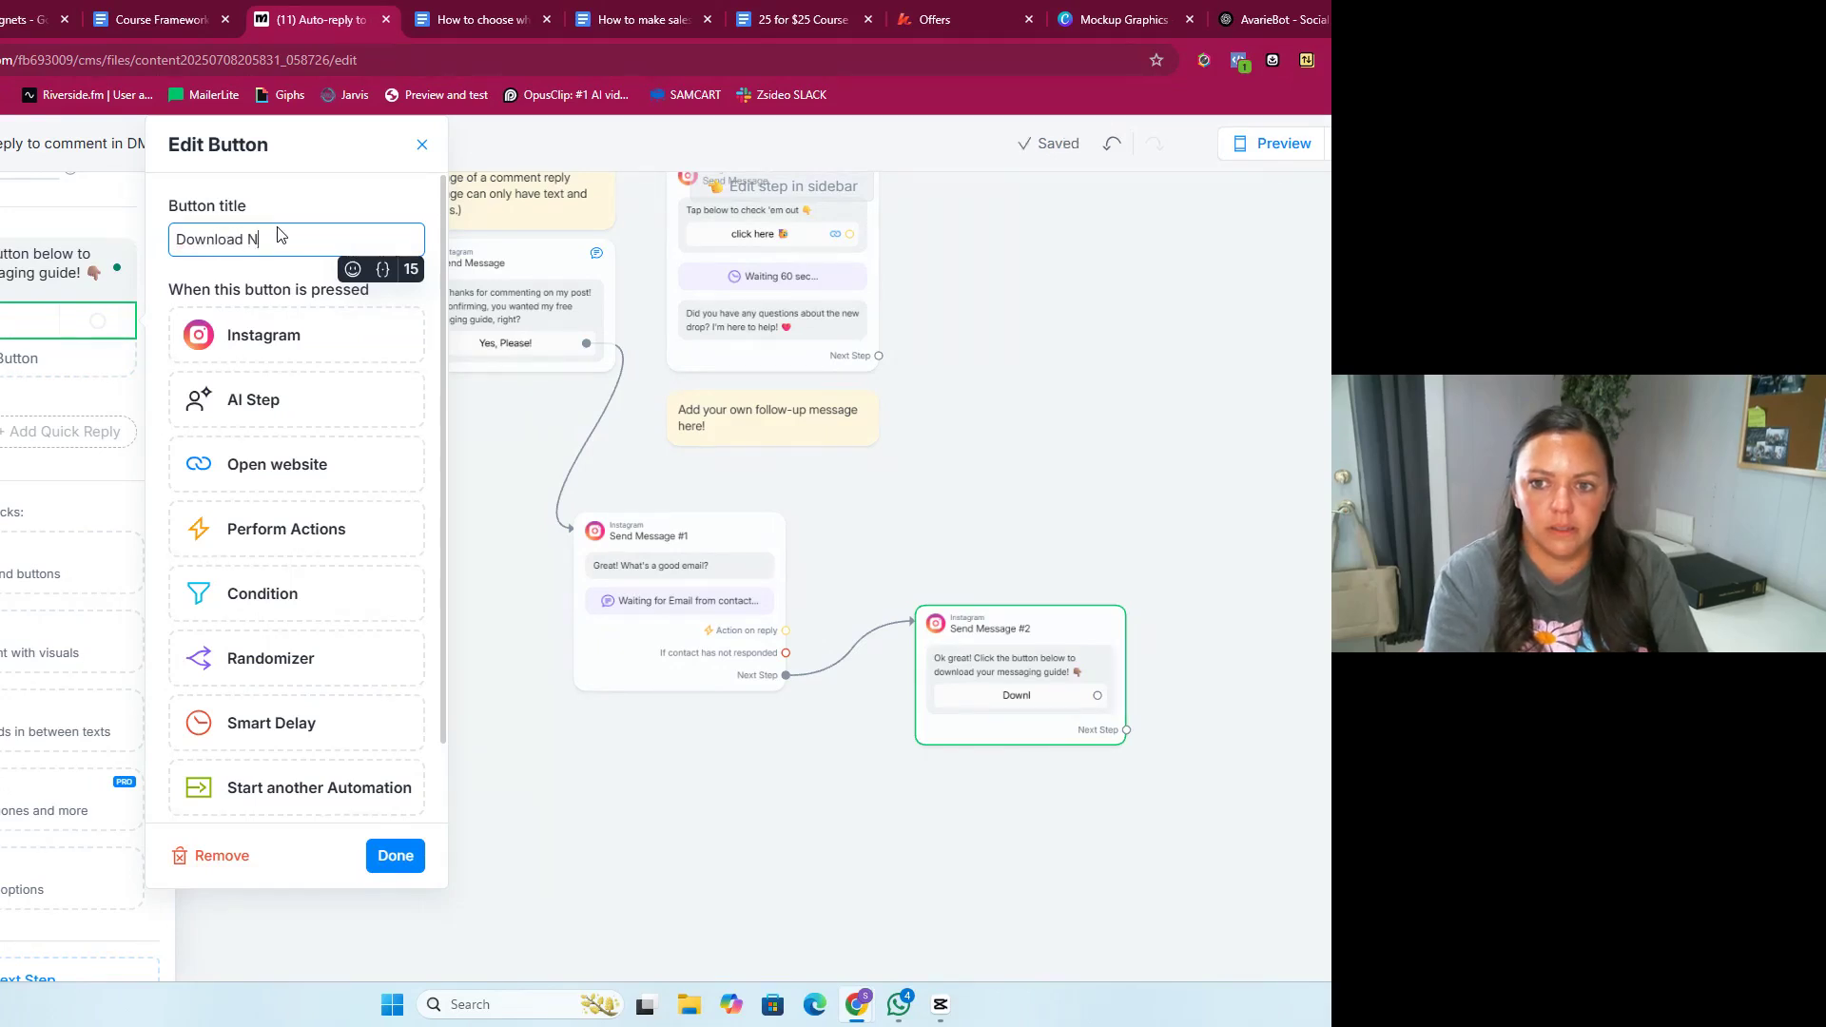
type("ow!")
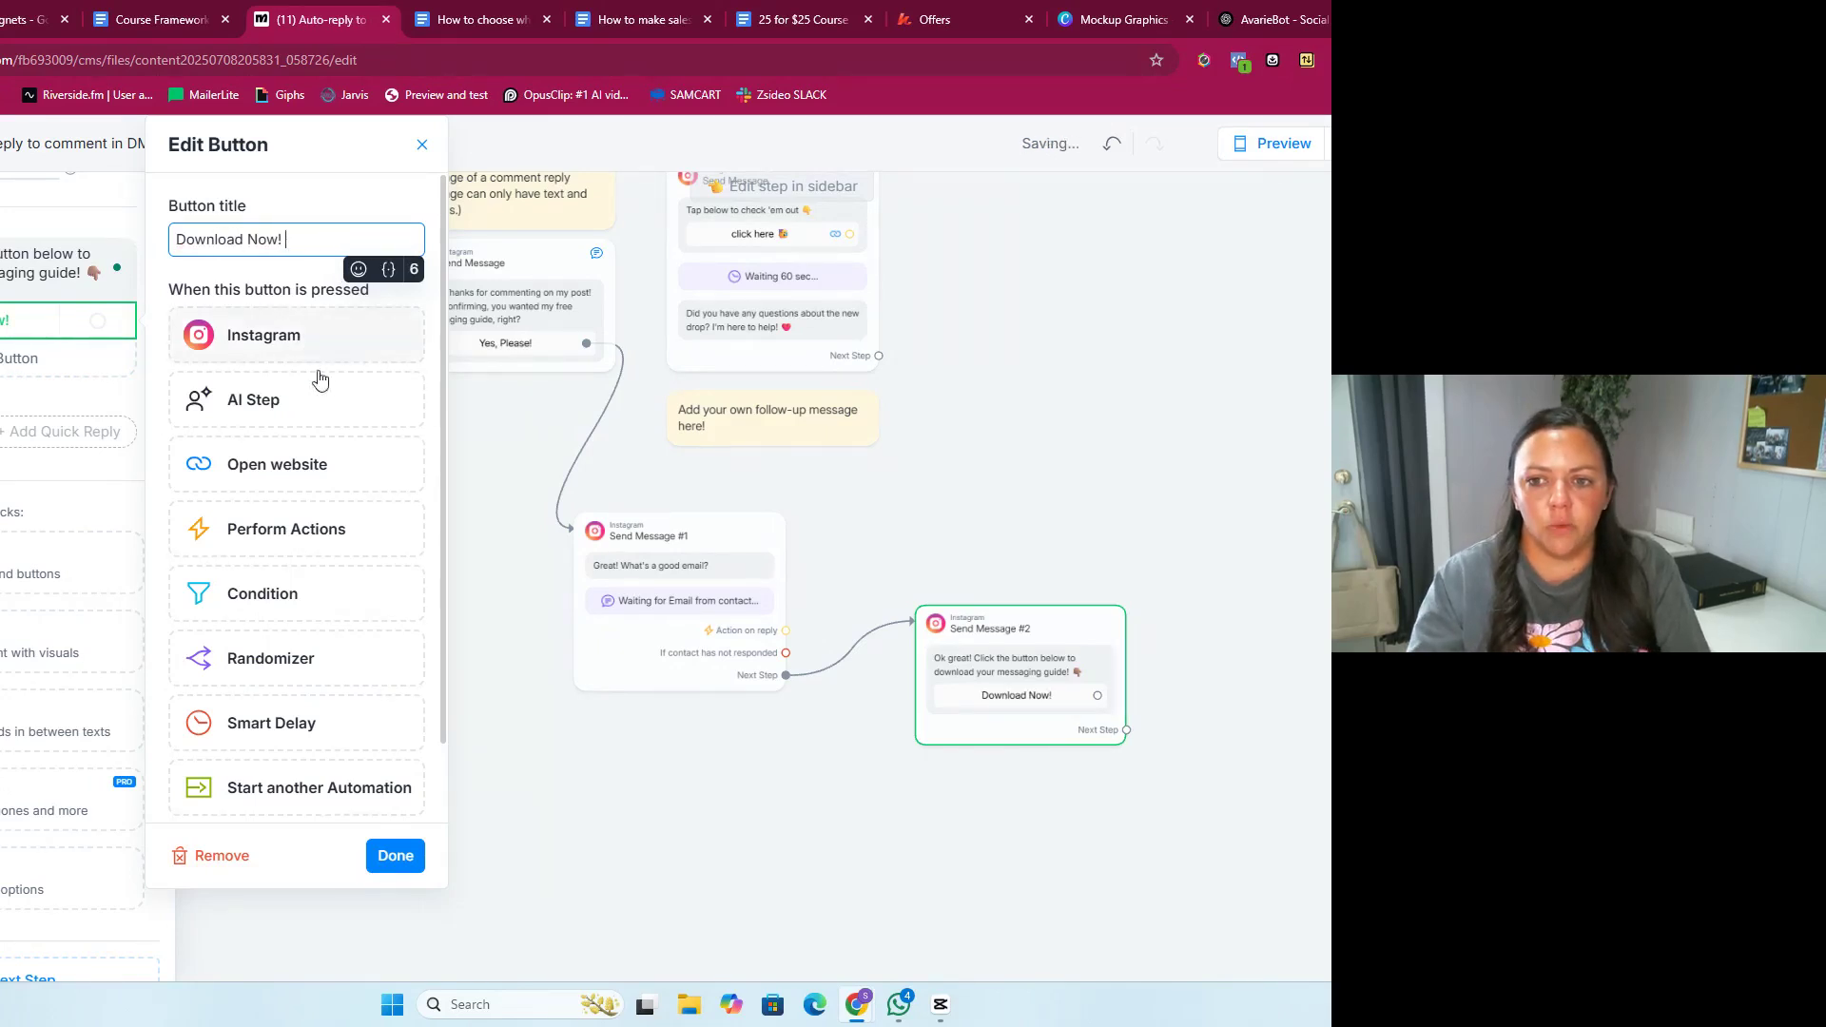
Step: Make the "Download Now!" button open a website using the copied Google Drive link and finish editing the message
left_click(265, 475)
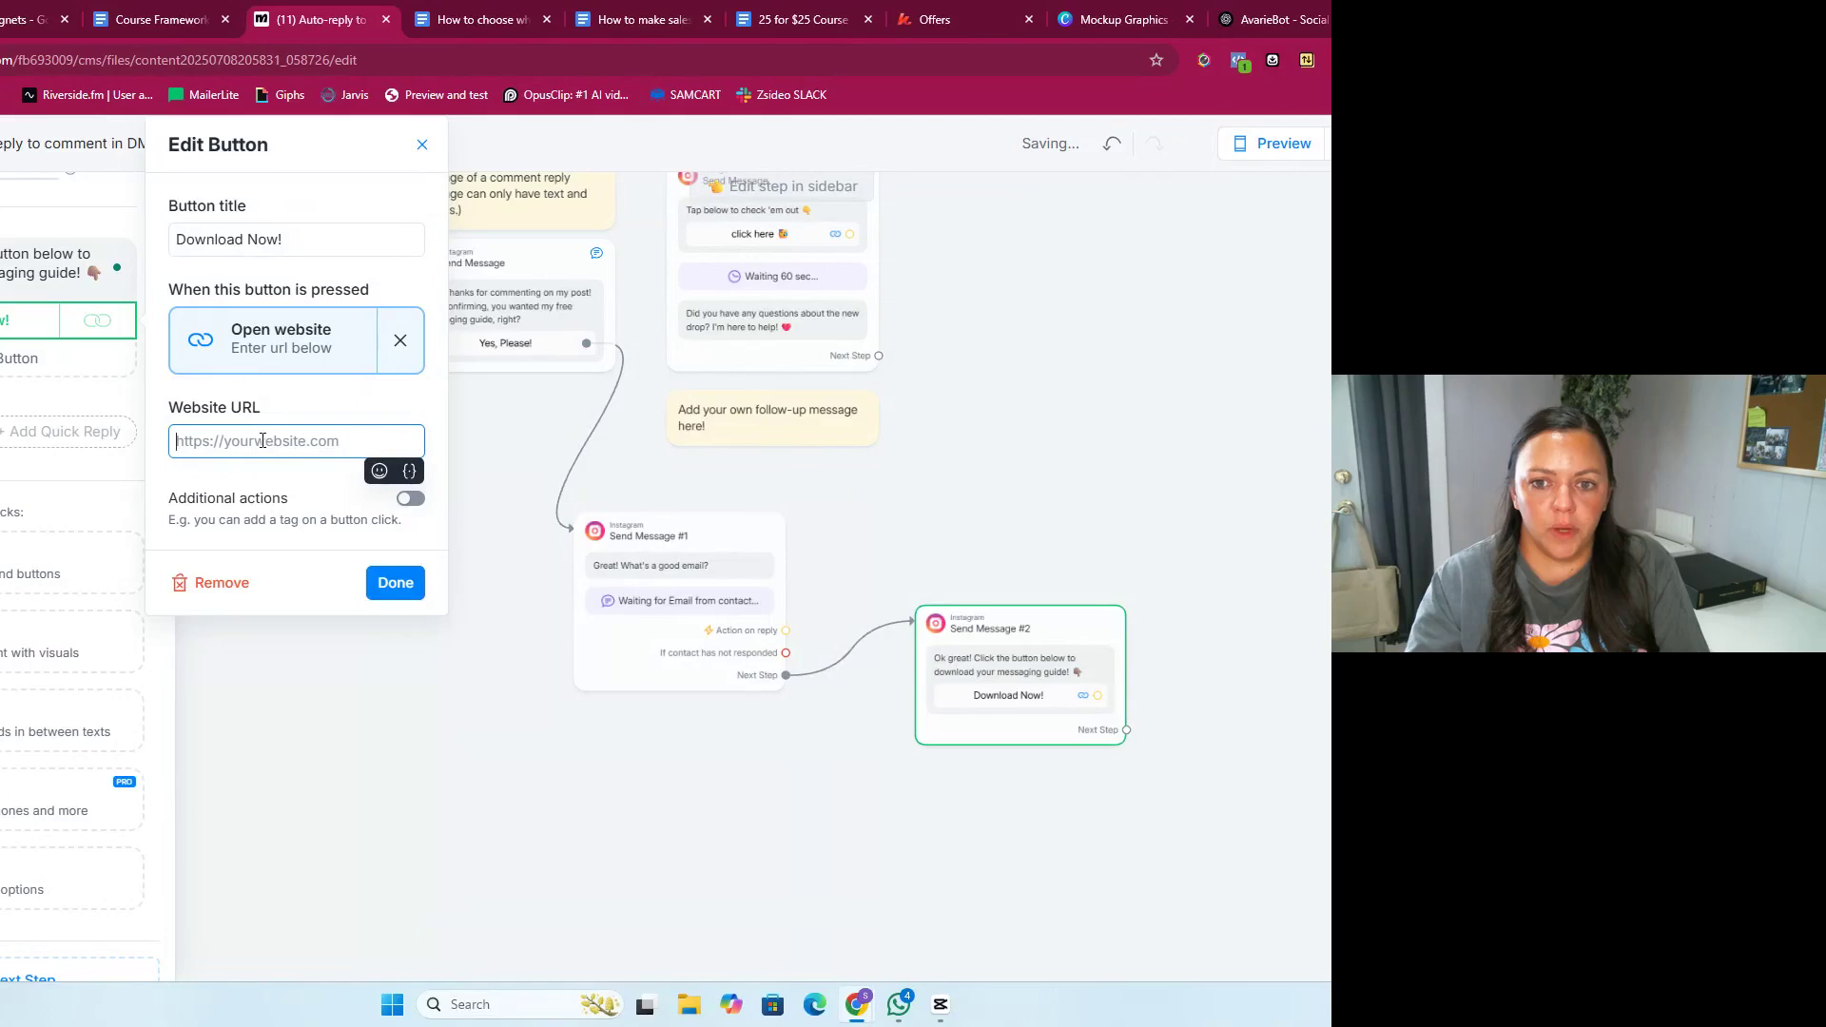
left_click(236, 476)
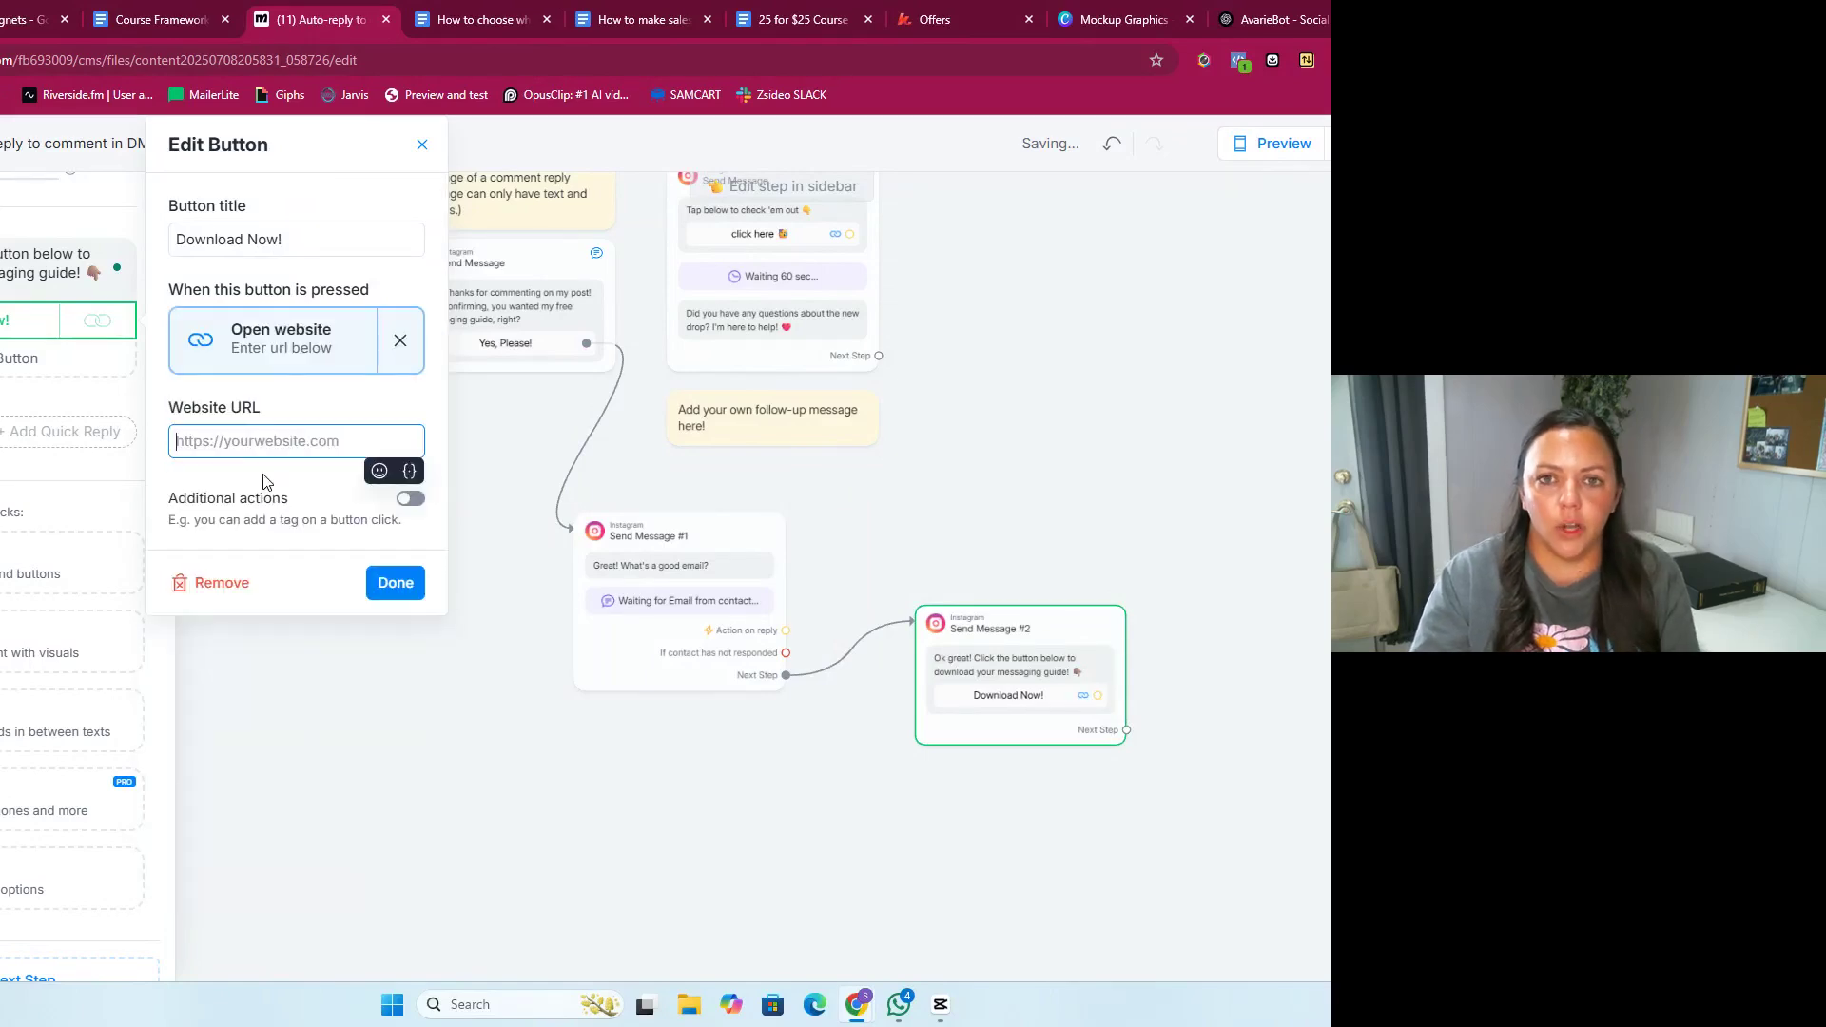
key("ctrl+v")
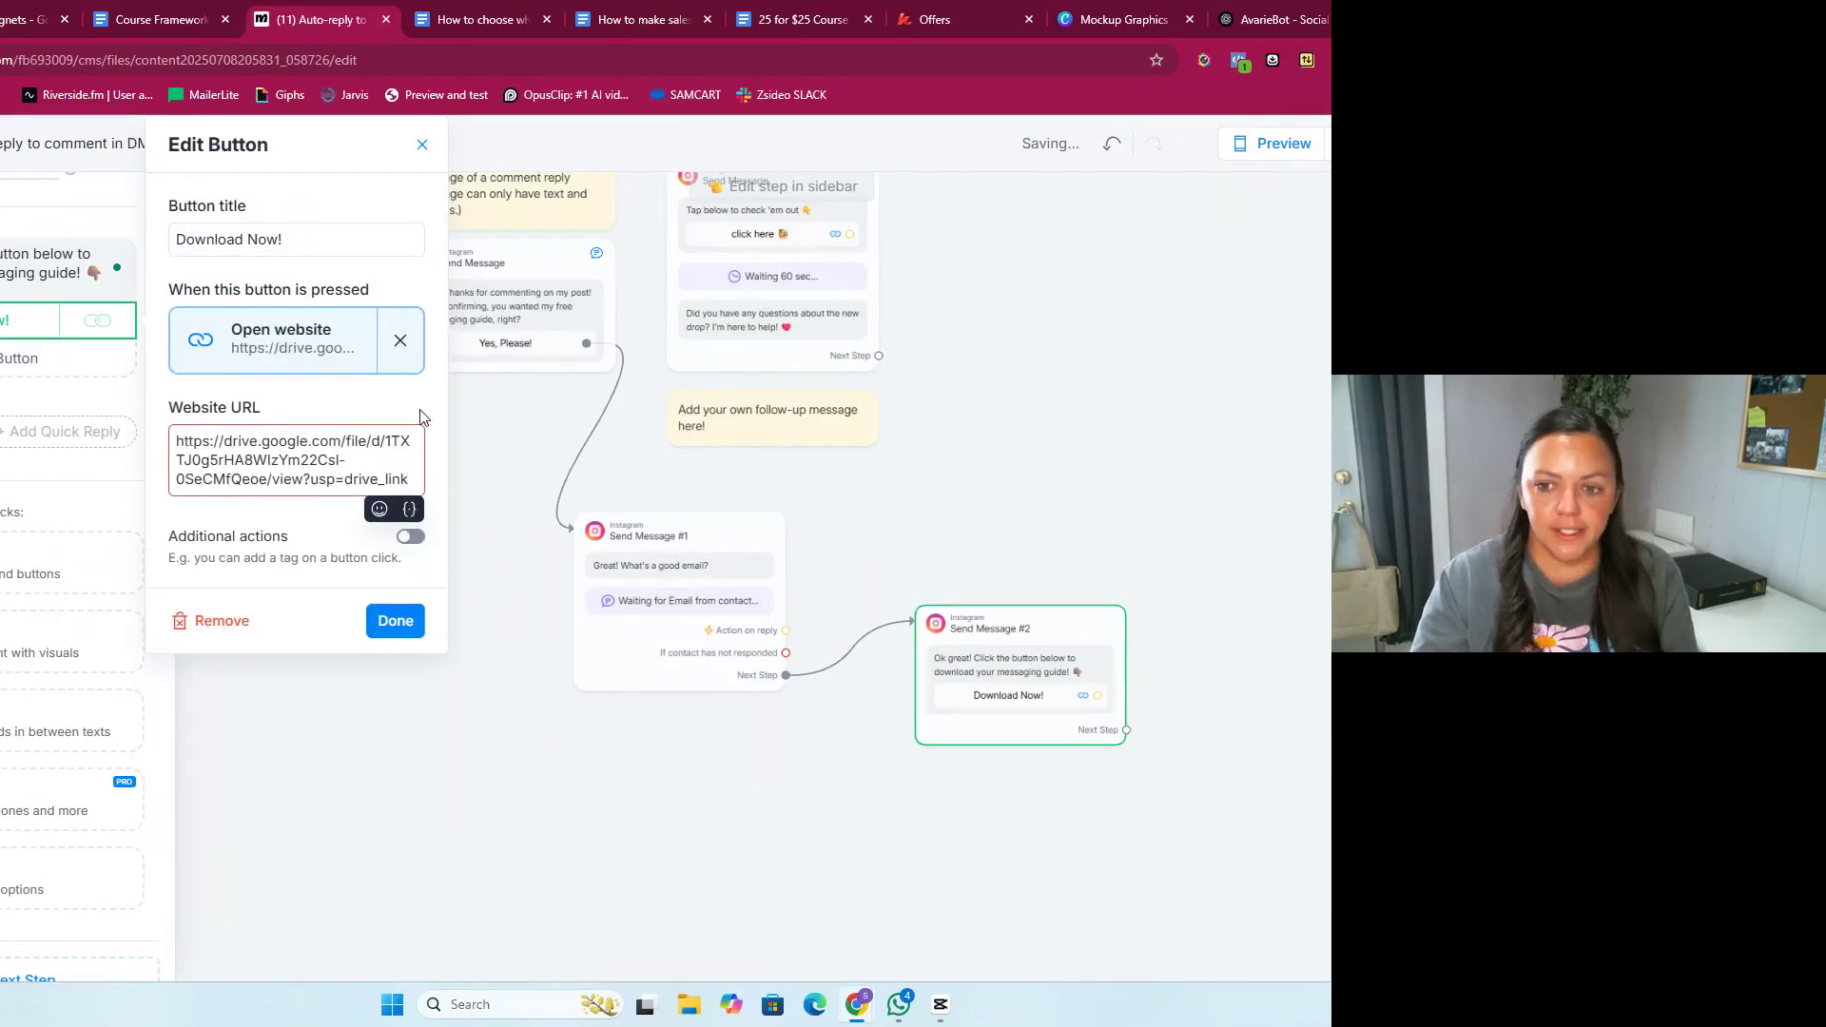
left_click(394, 628)
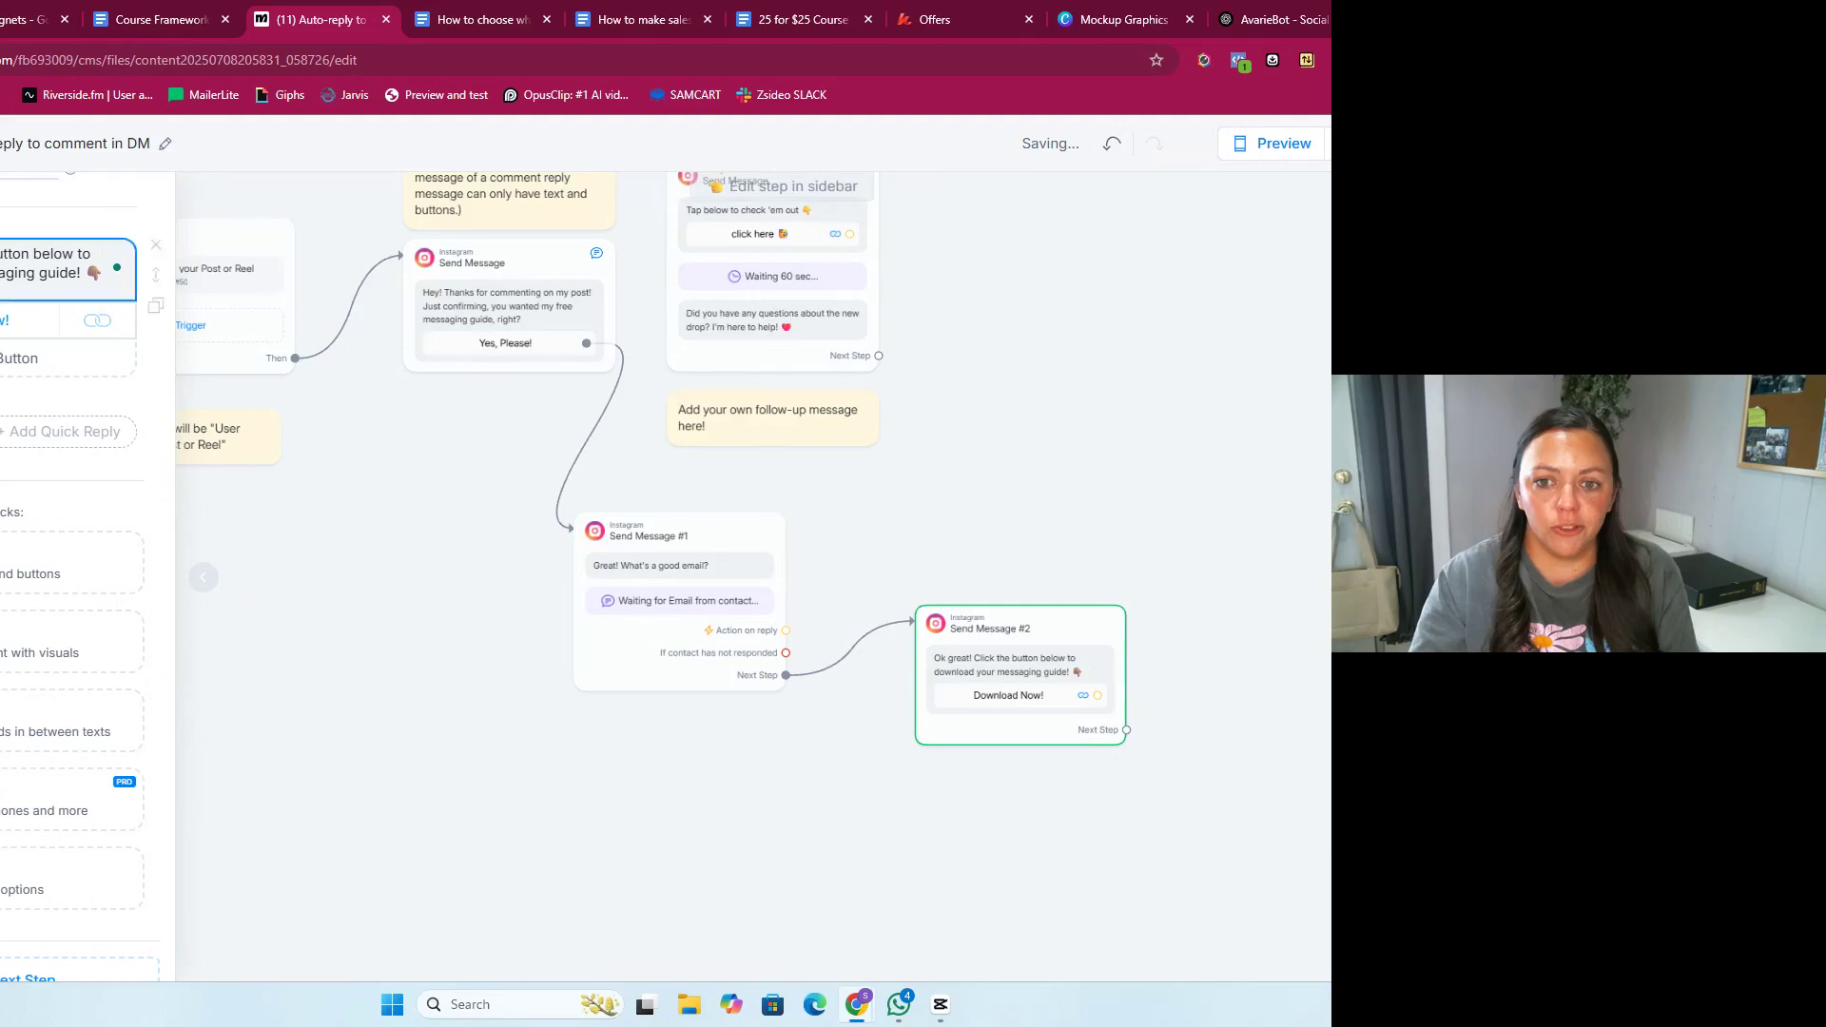
left_click(454, 735)
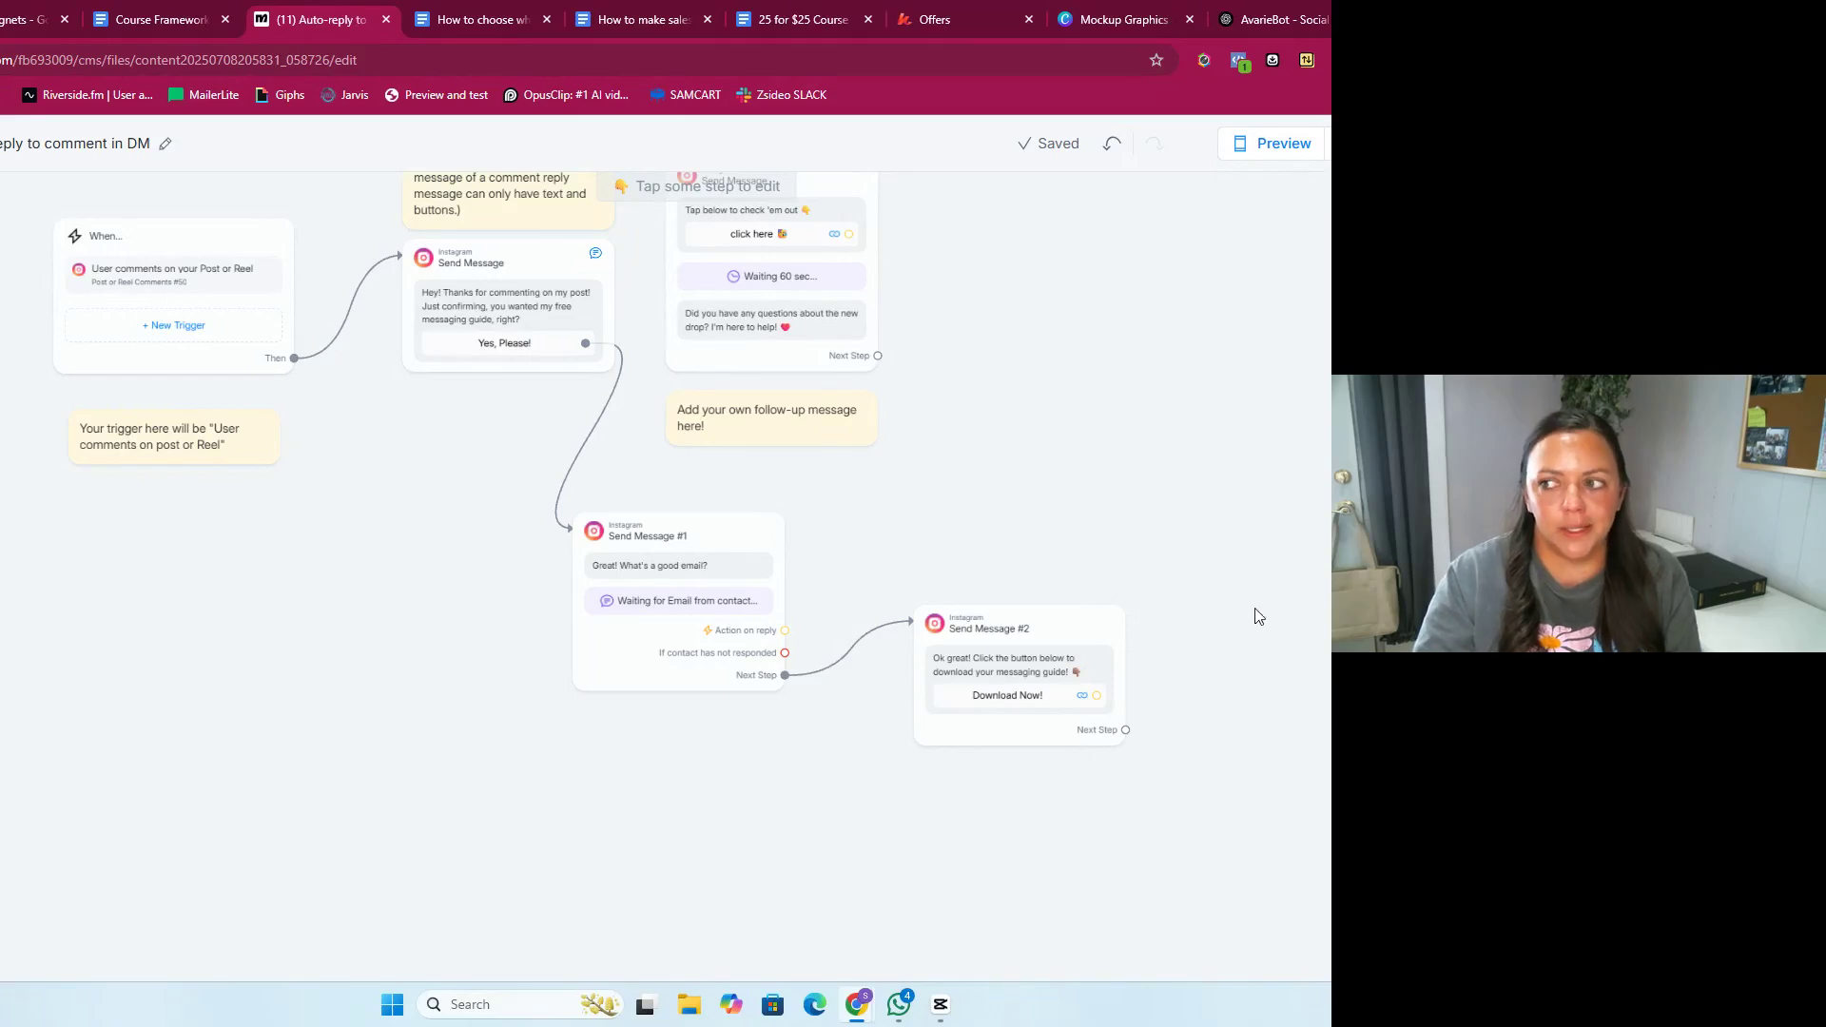
Step: Delete the unused template message that begins "Tap below to check 'em out" from the flow
scroll(1296, 595, "up", 2)
left_click_drag(979, 375, 1030, 582)
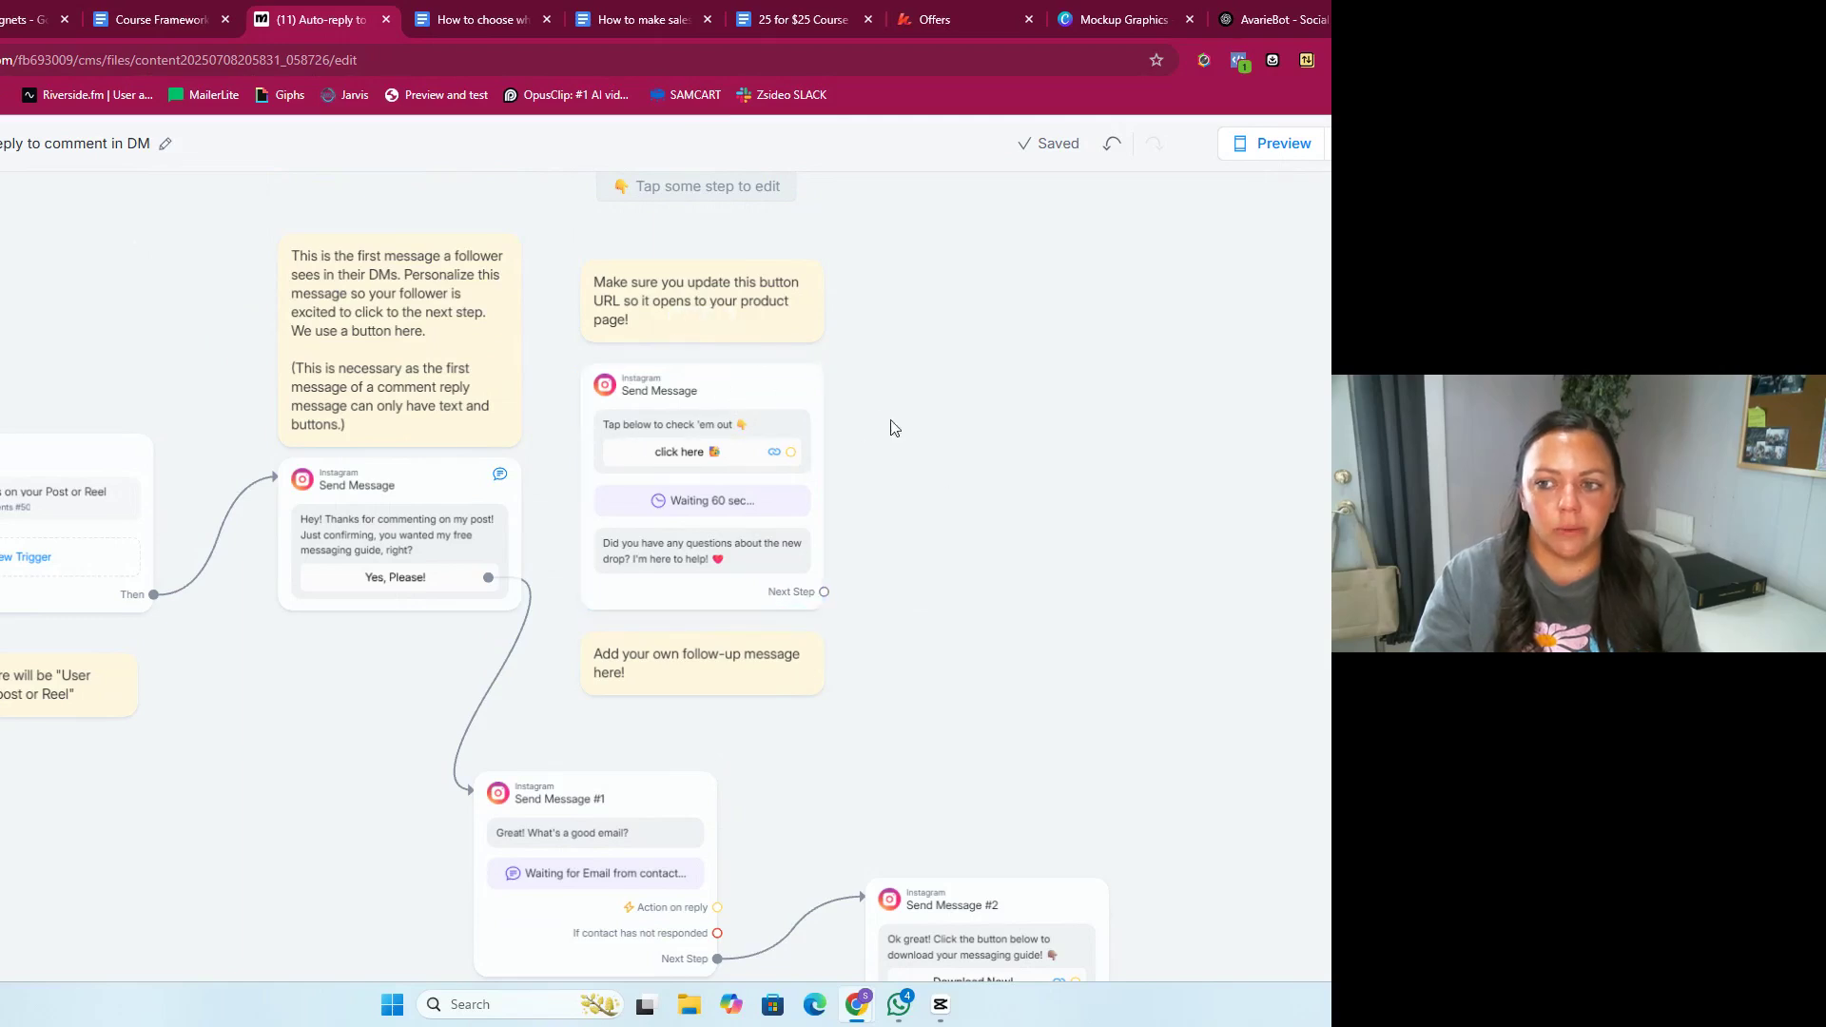
left_click(710, 395)
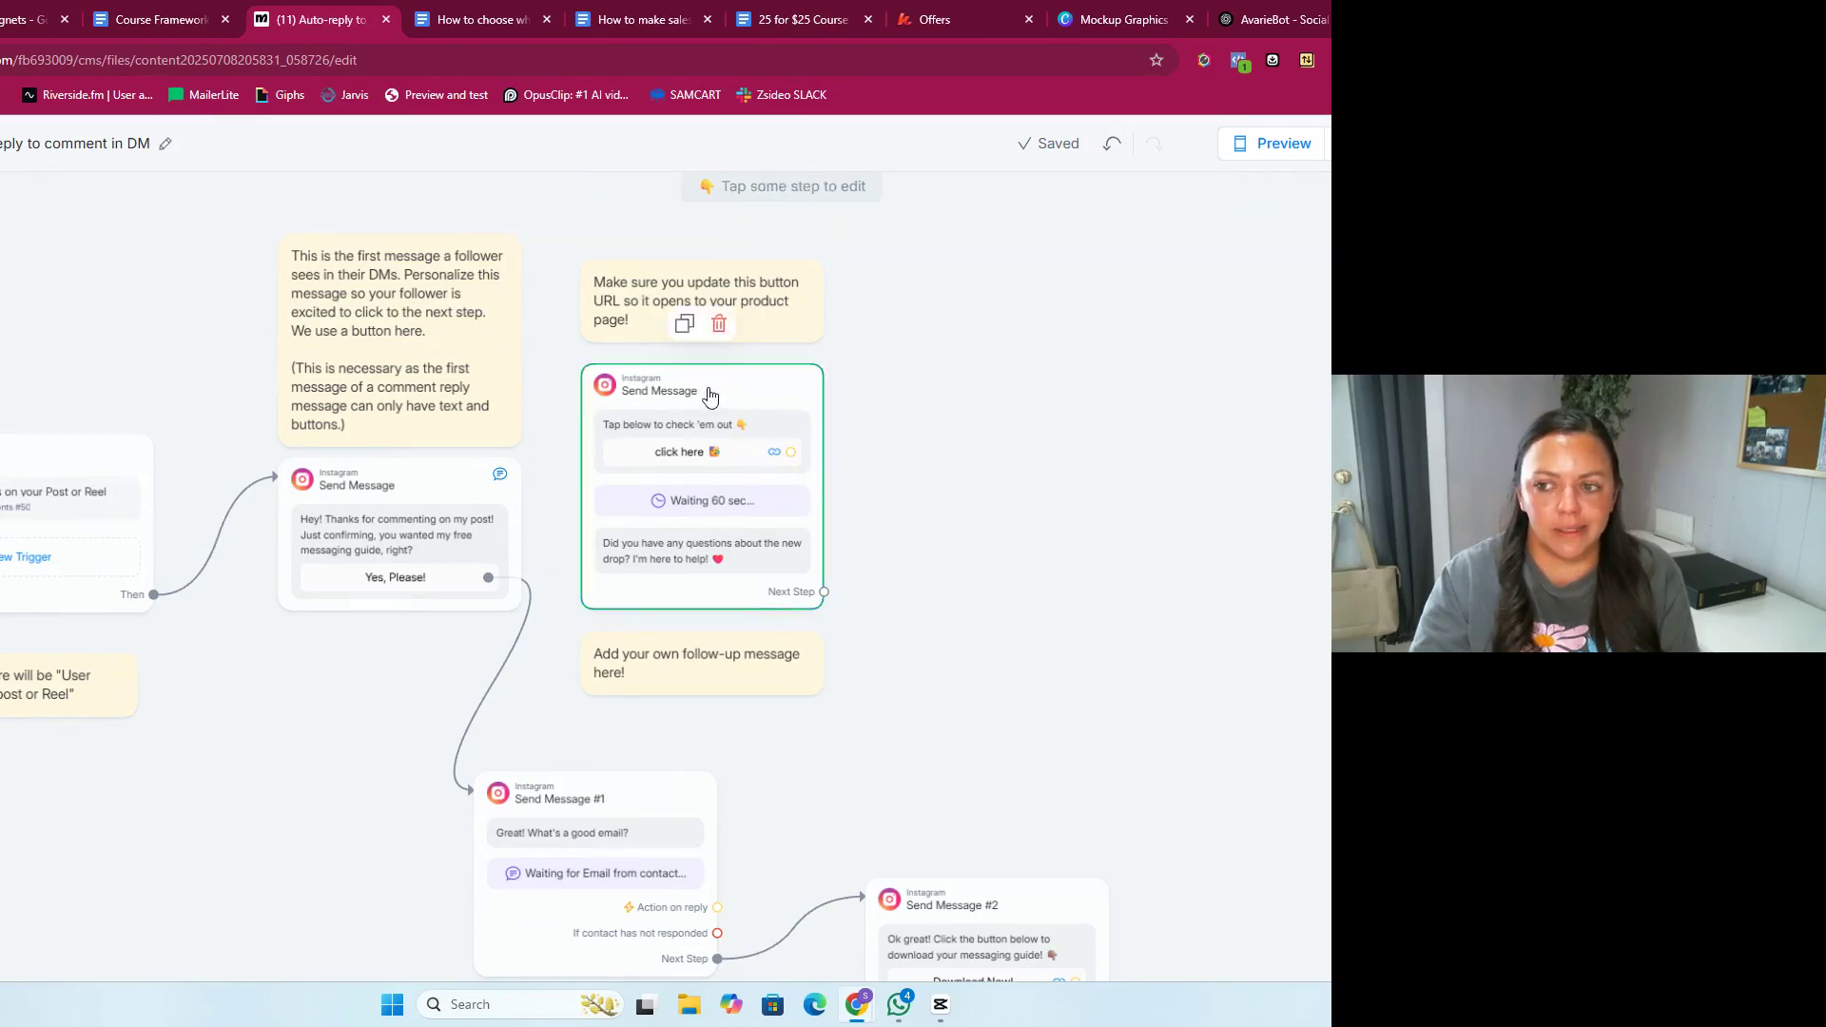
left_click(720, 323)
left_click(868, 238)
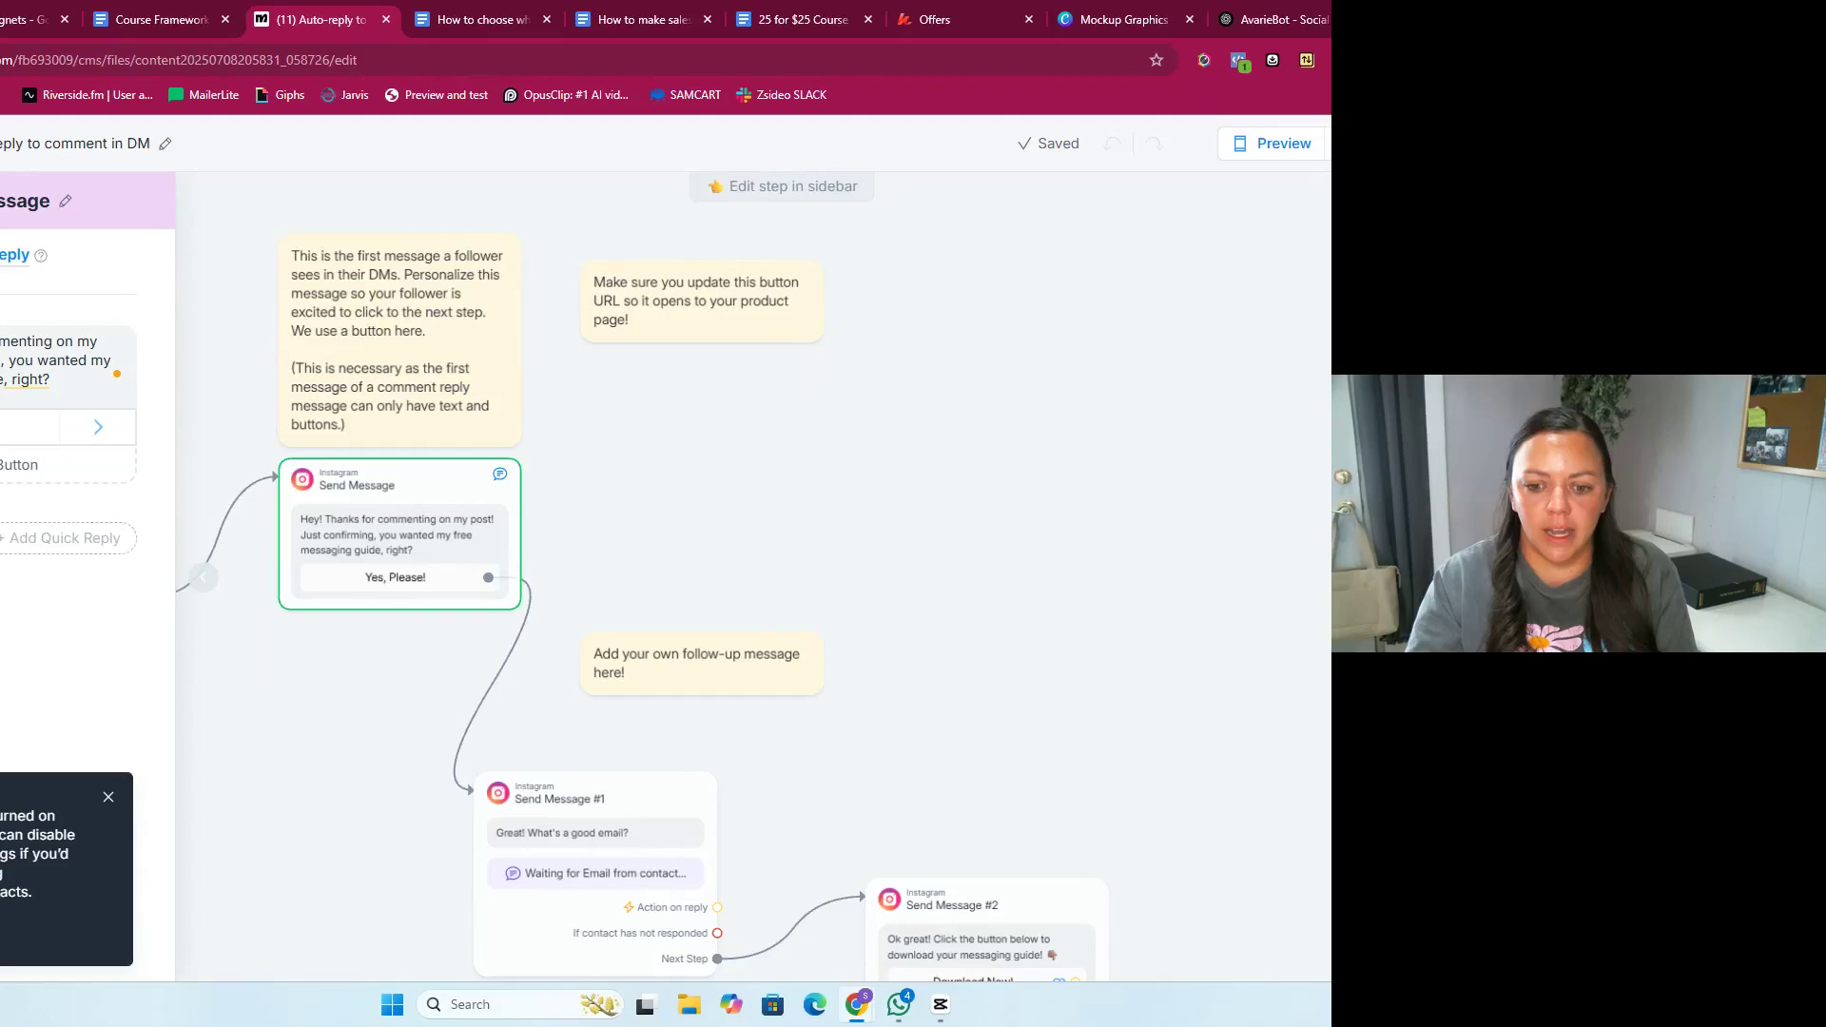
Step: Close the first message's settings and go back to the My Automations list
double_click(28, 818)
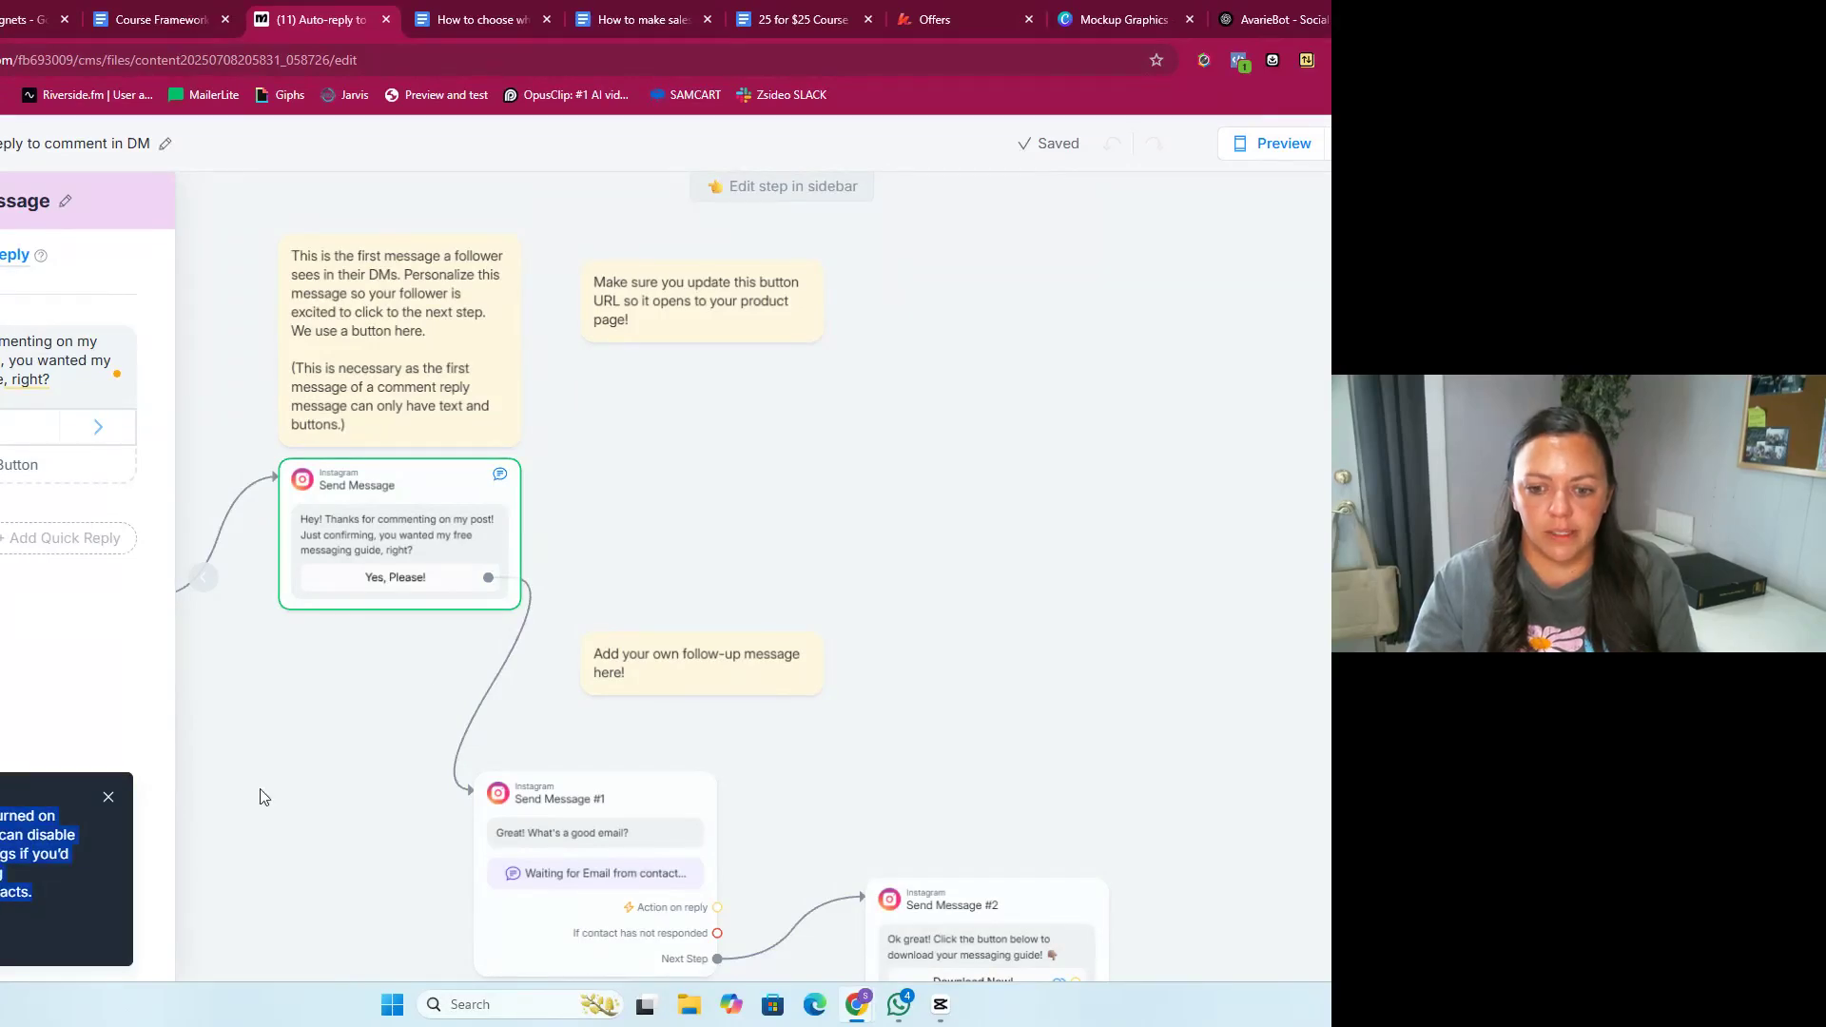
left_click(1159, 459)
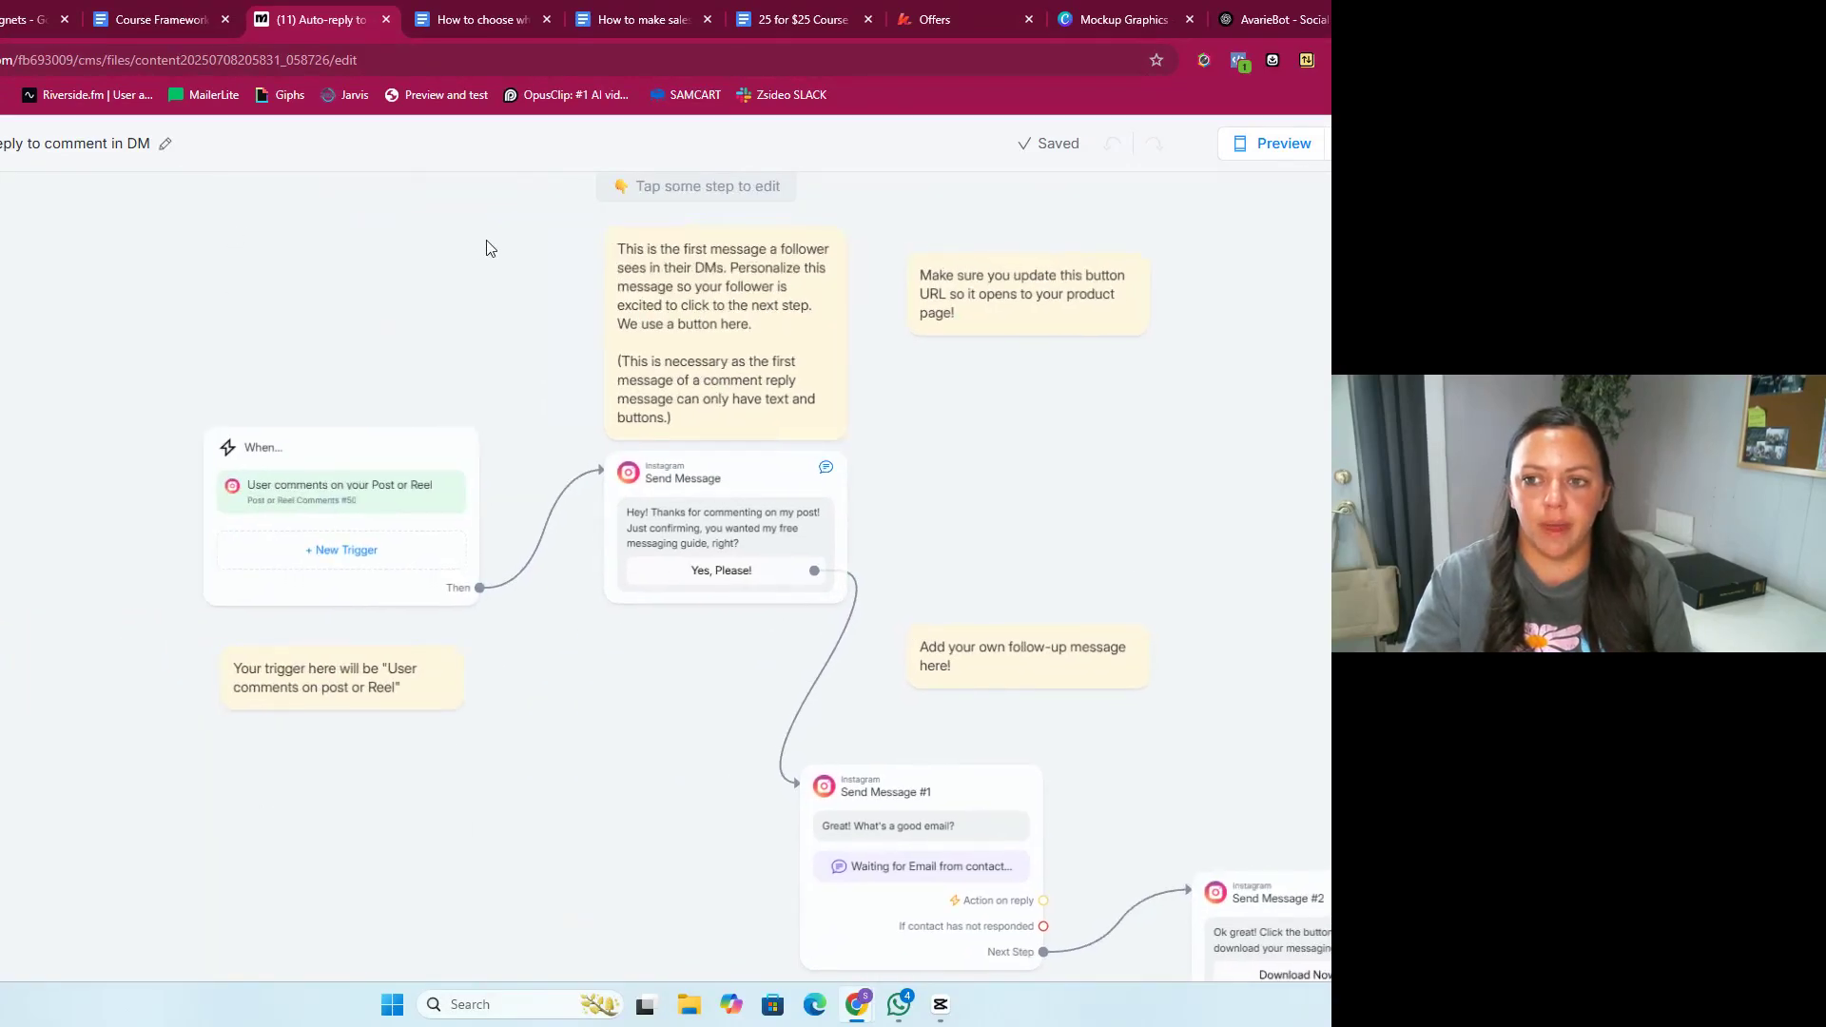
left_click(647, 329)
left_click(436, 309)
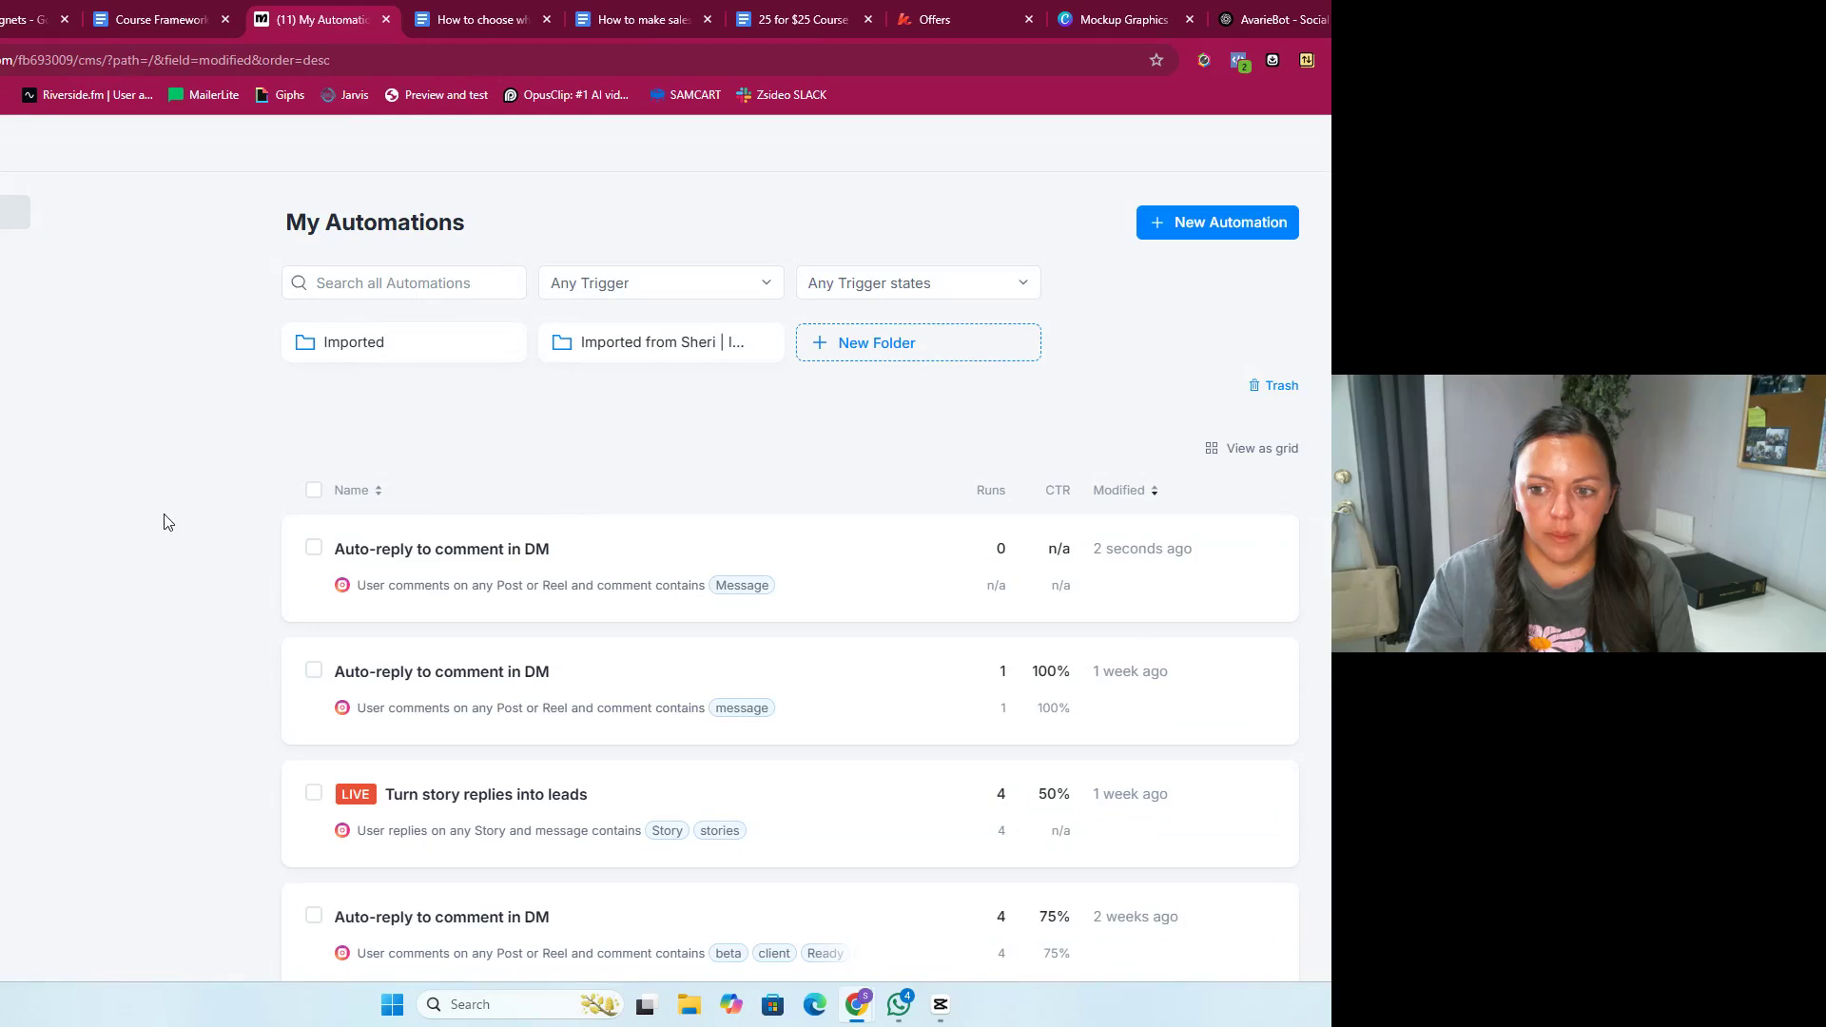
Step: Open the live "Turn story replies into leads" automation and examine its insights and its story and DM previews
scroll(196, 556, "down", 2)
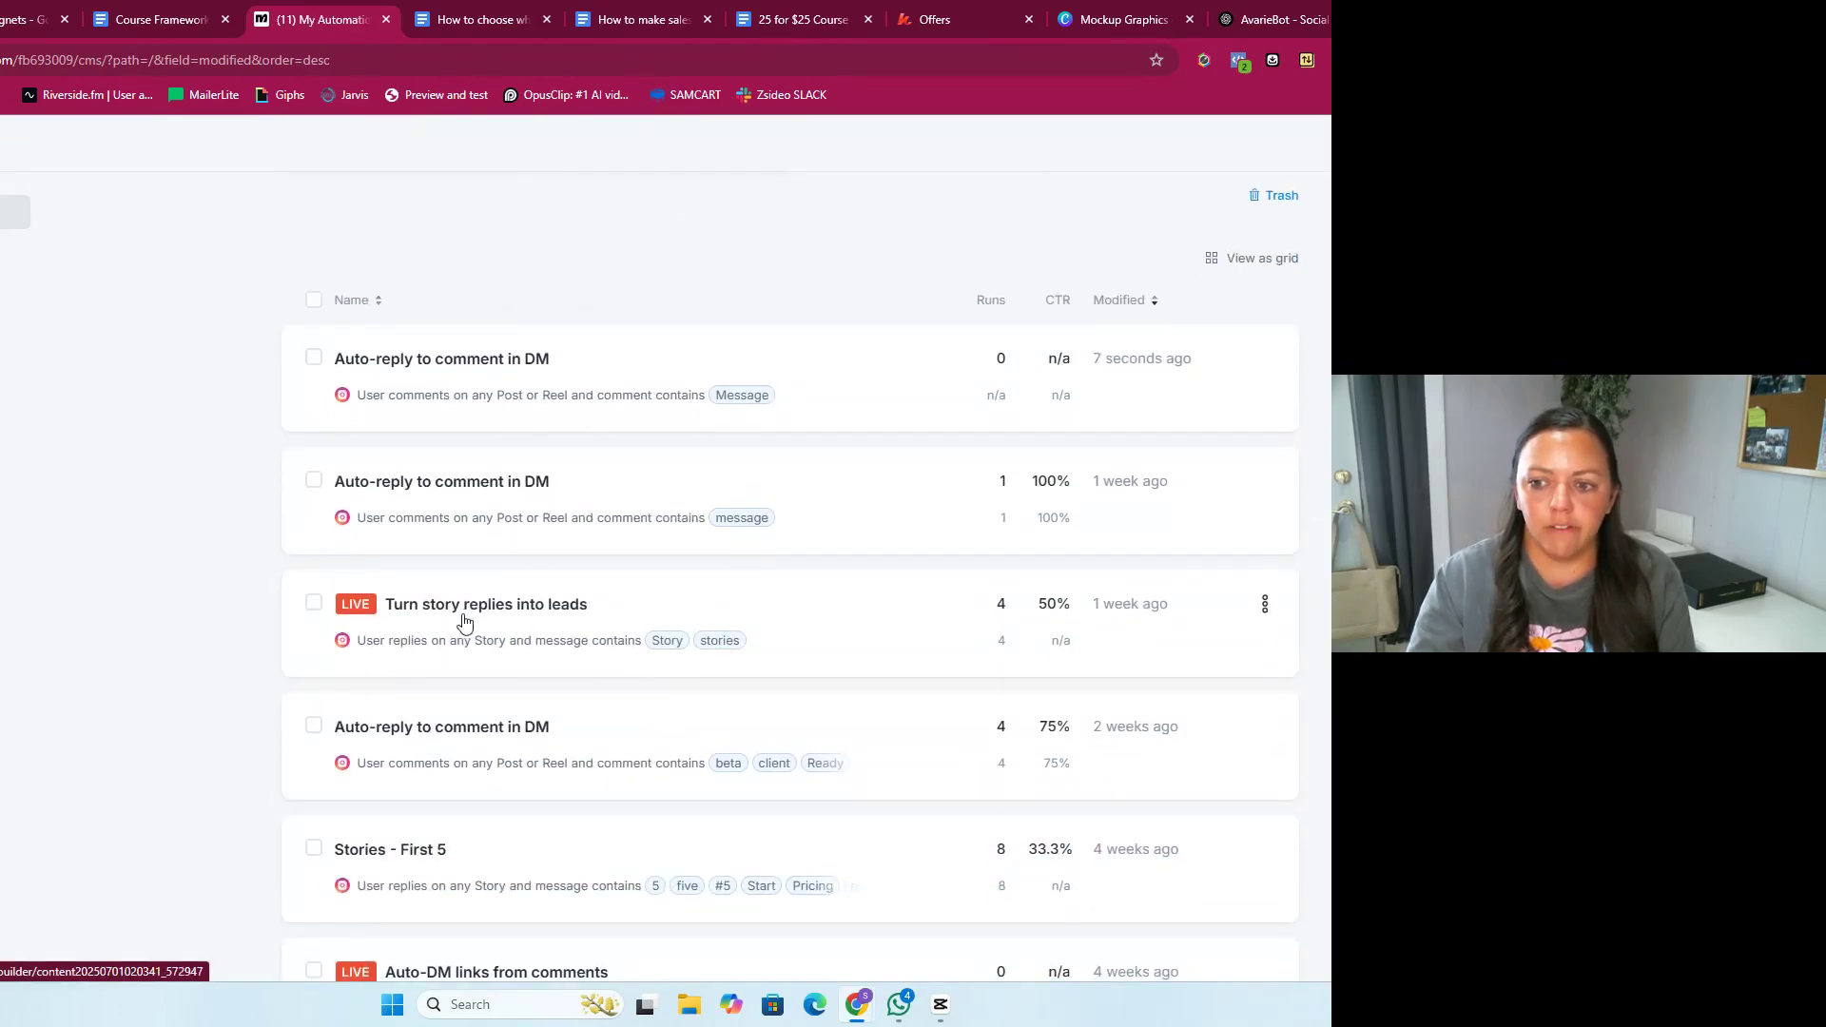
left_click(721, 588)
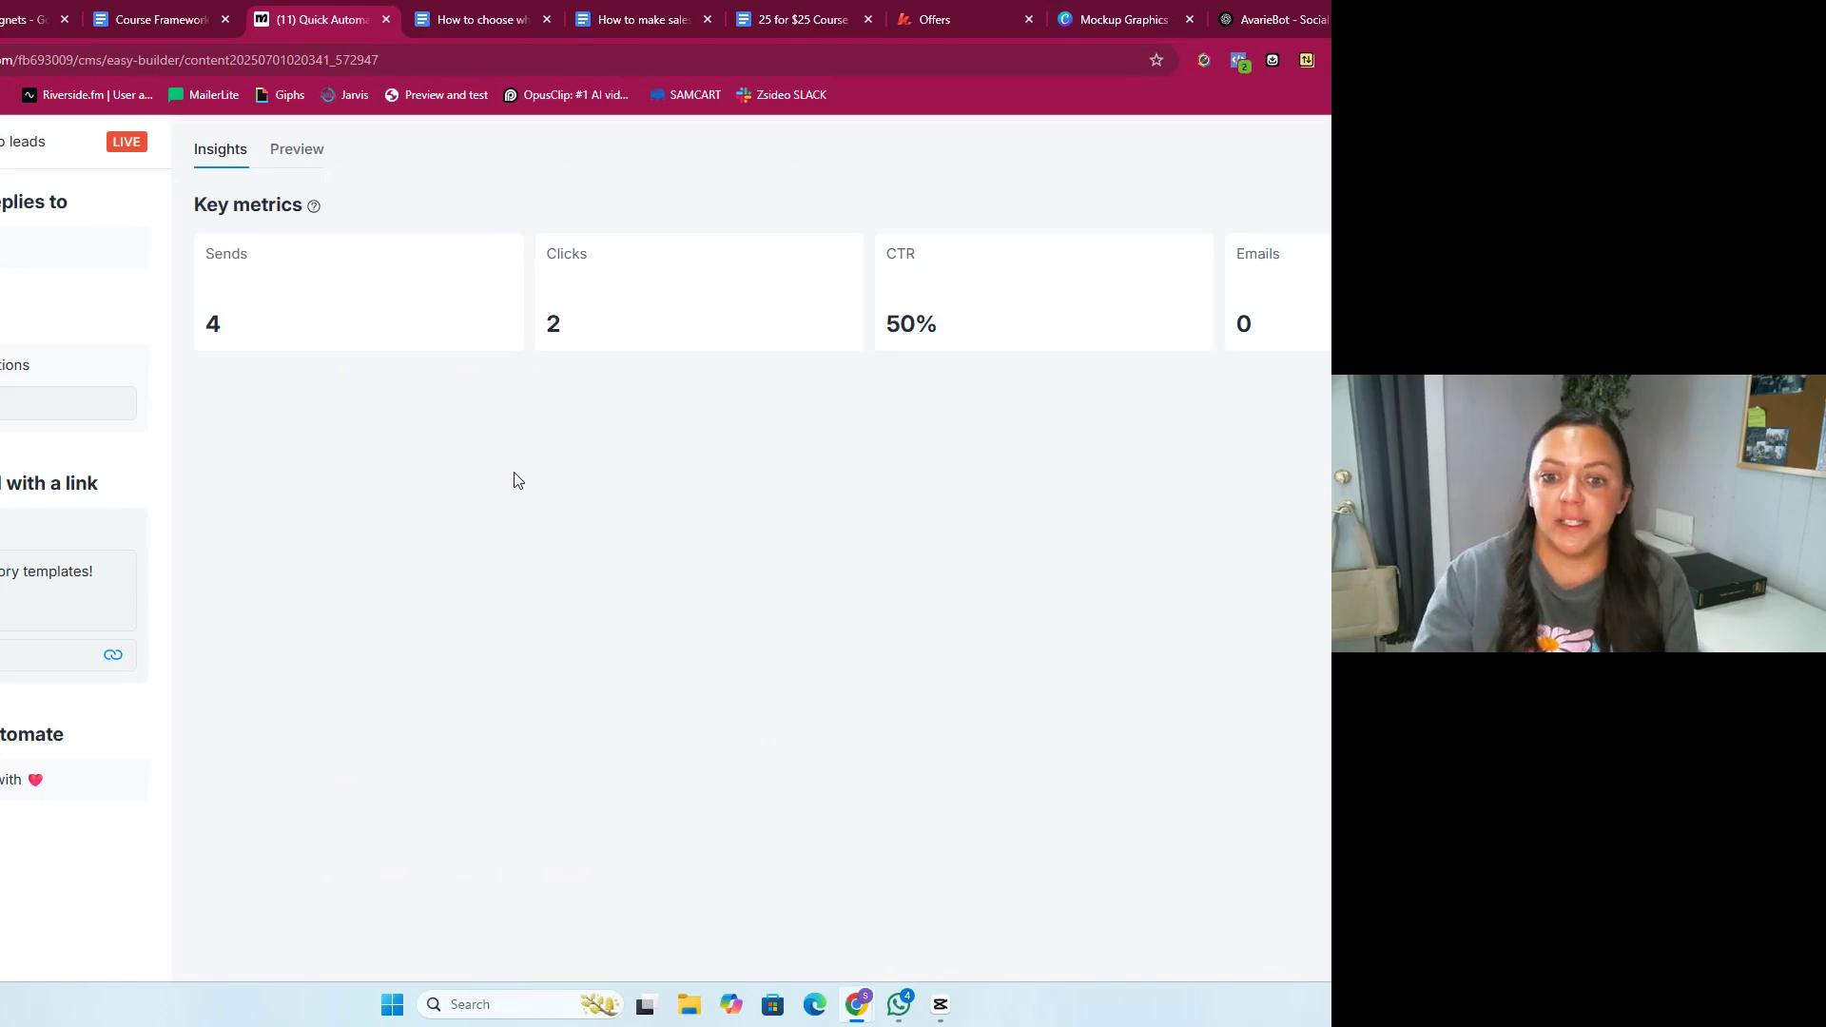
left_click(294, 152)
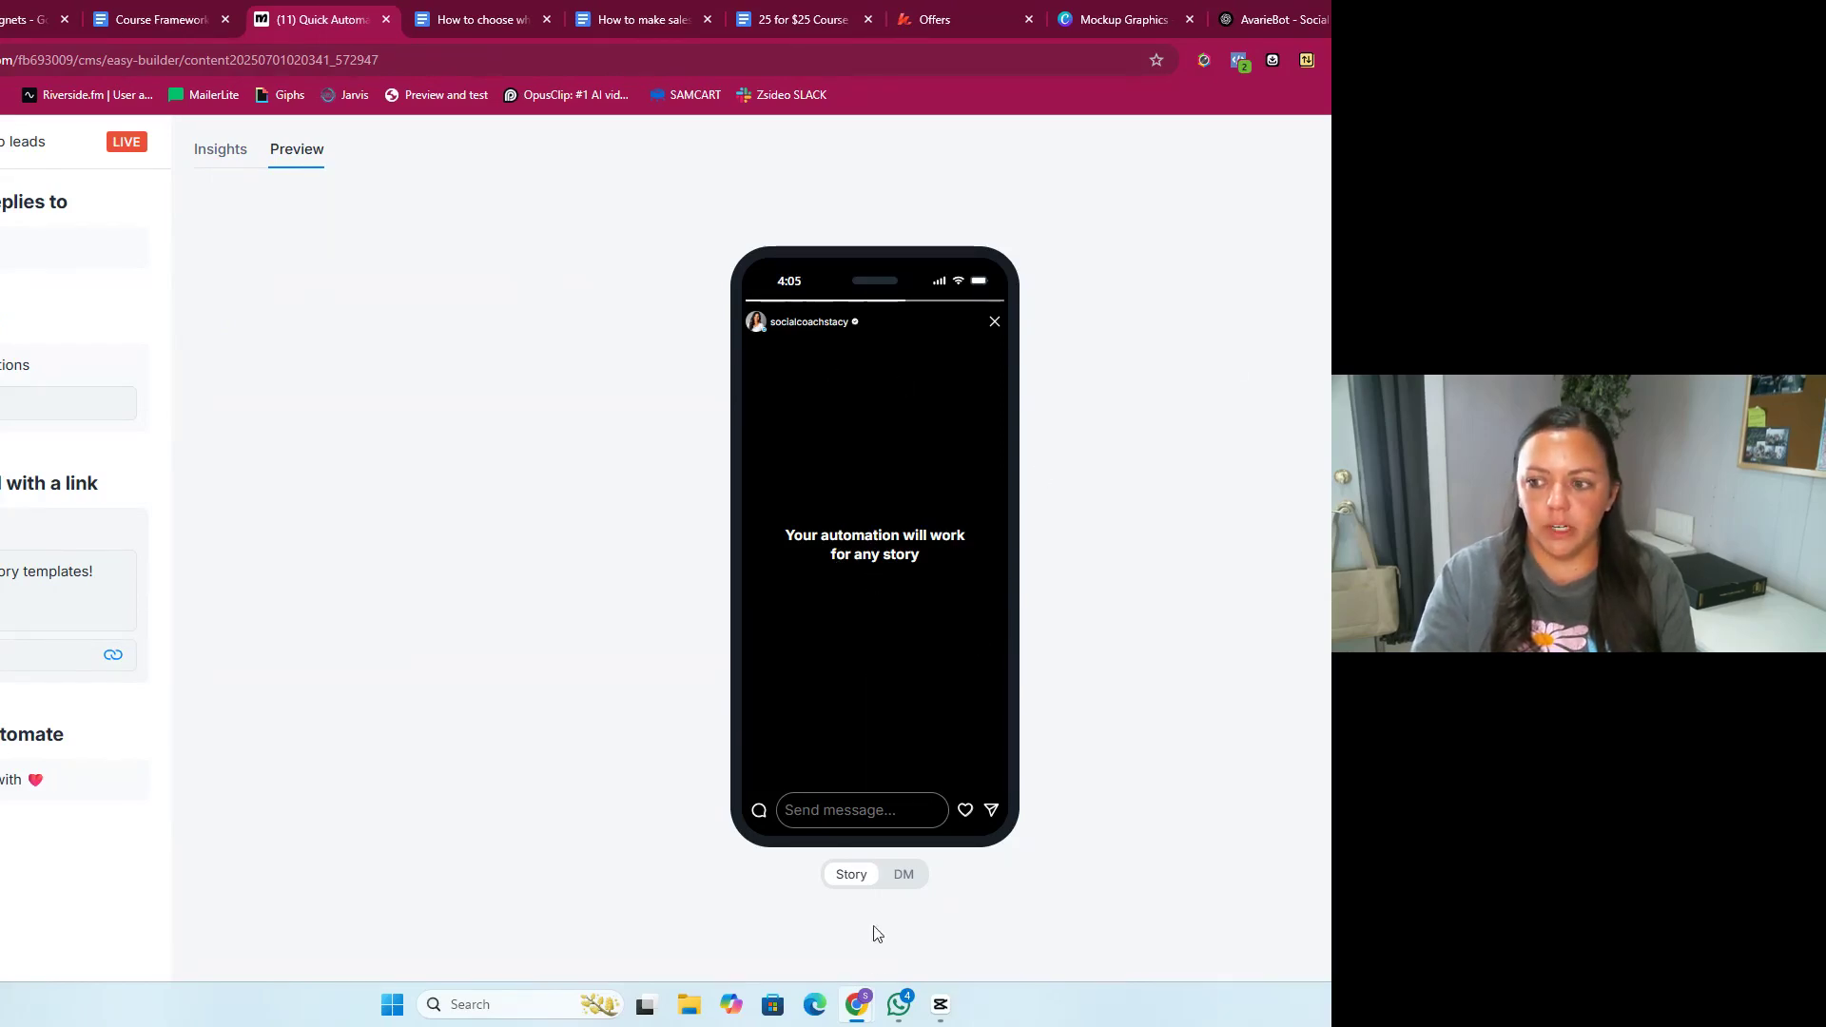
left_click(906, 876)
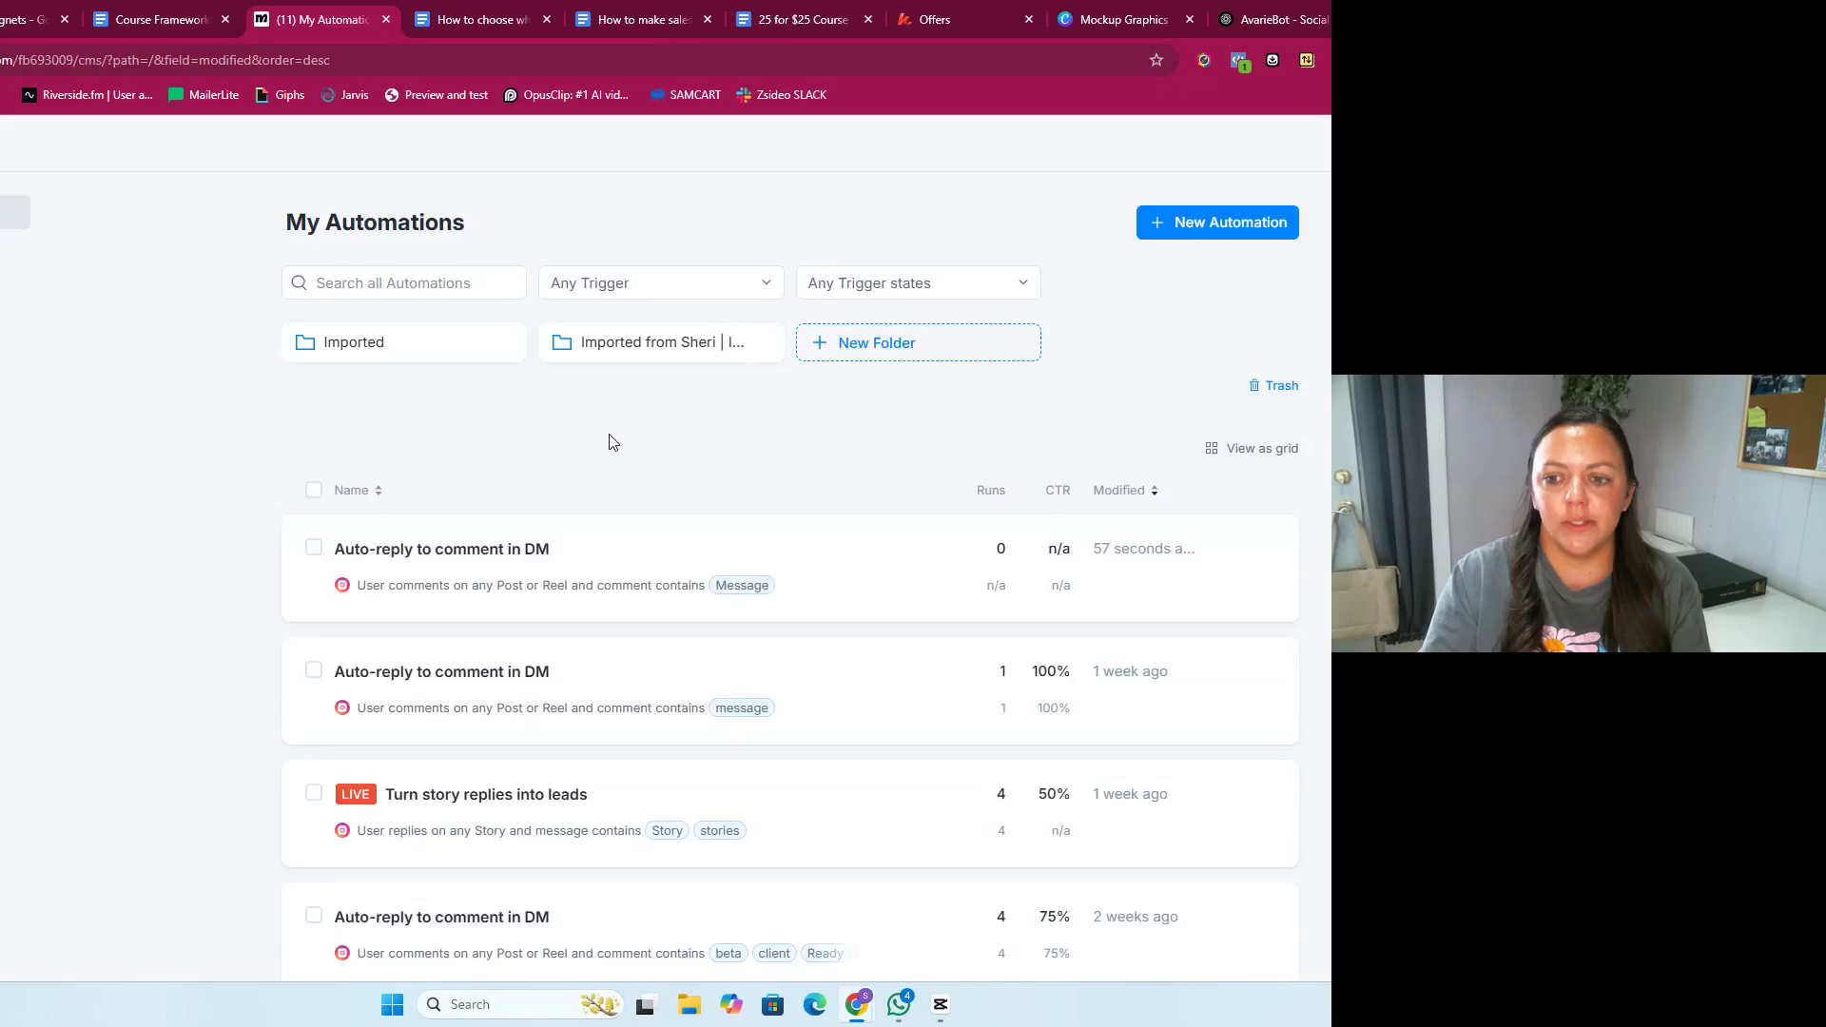
Step: Look through the existing automations and their trigger keywords in the My Automations list
scroll(611, 443, "down", 3)
scroll(607, 440, "down", 5)
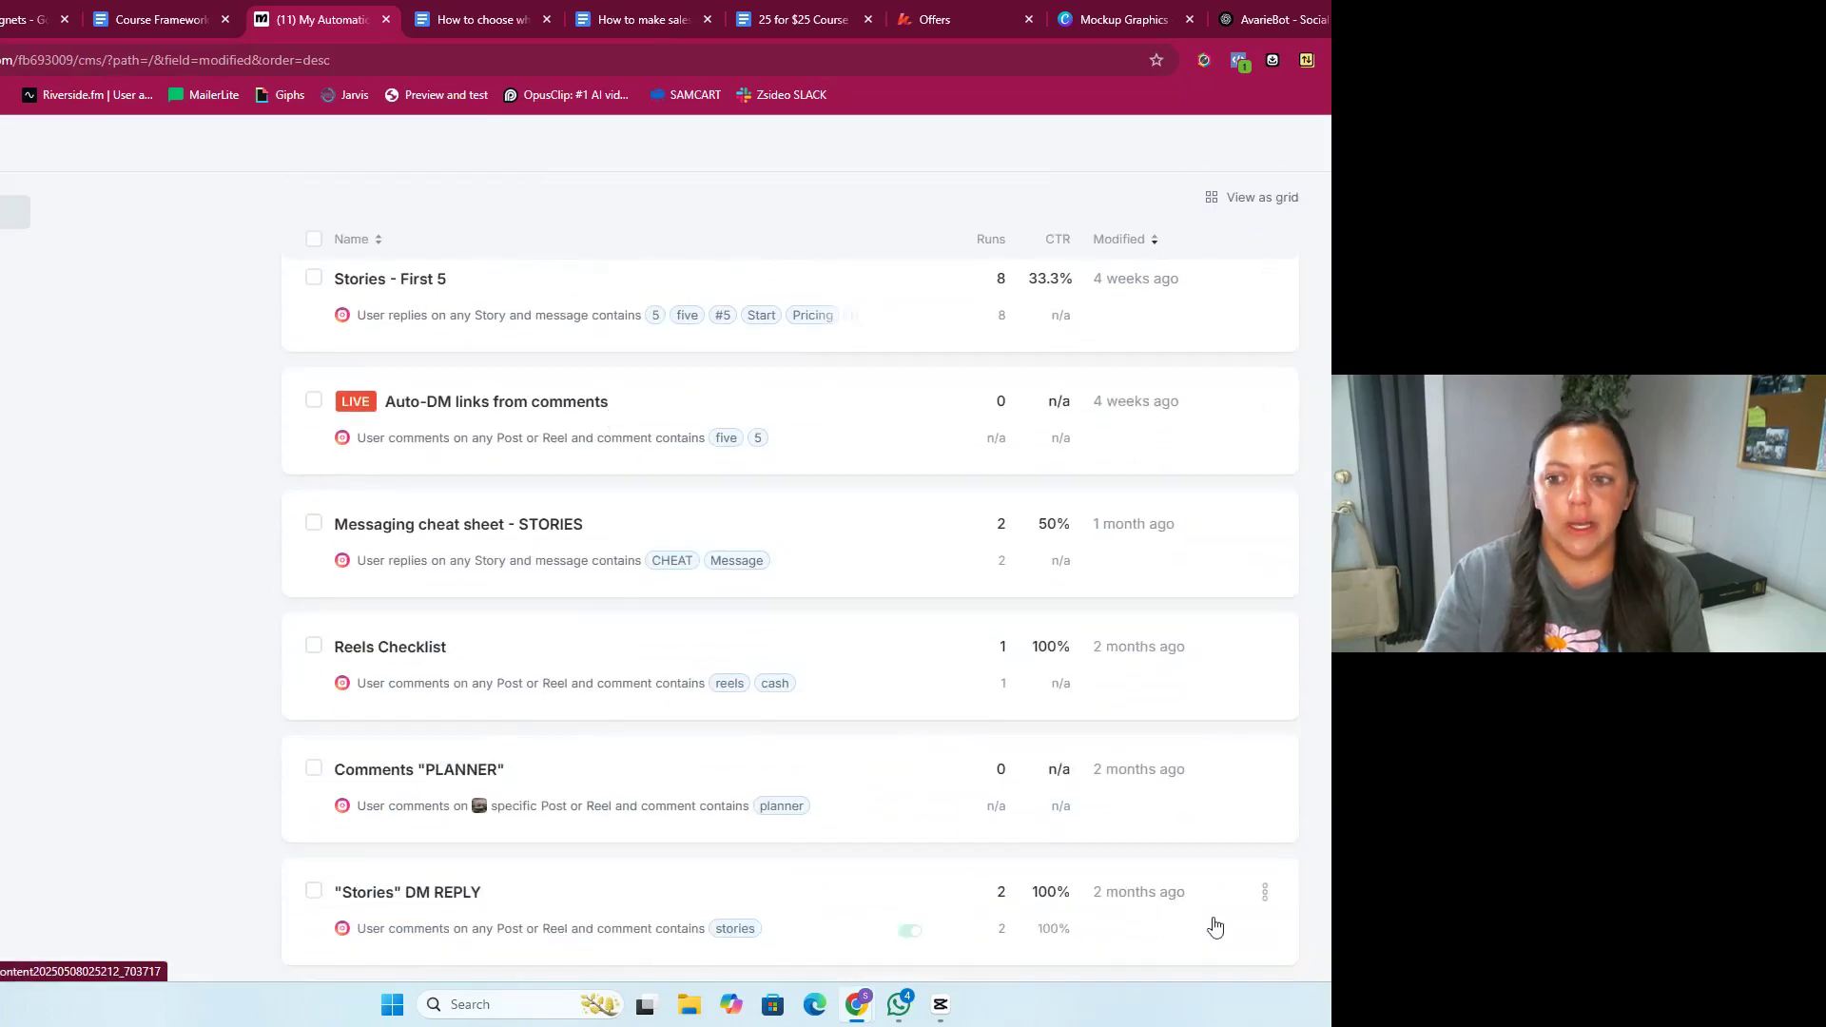
scroll(187, 503, "up", 4)
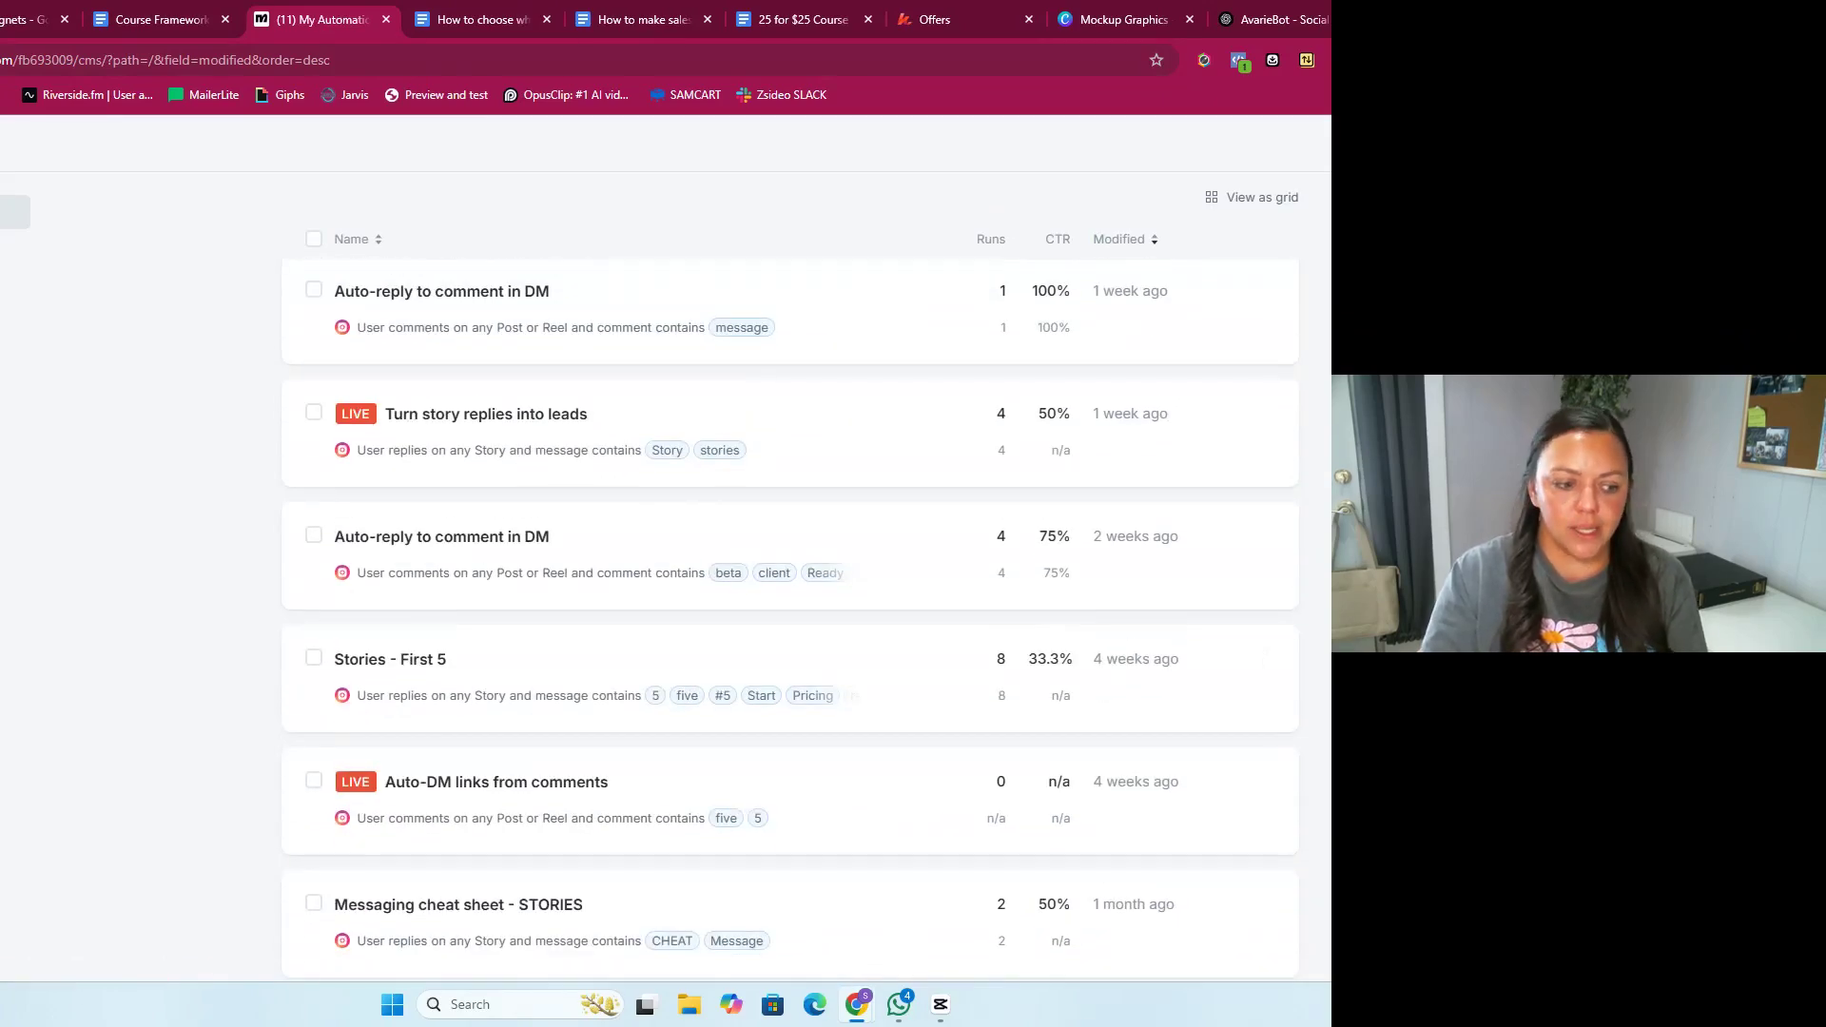